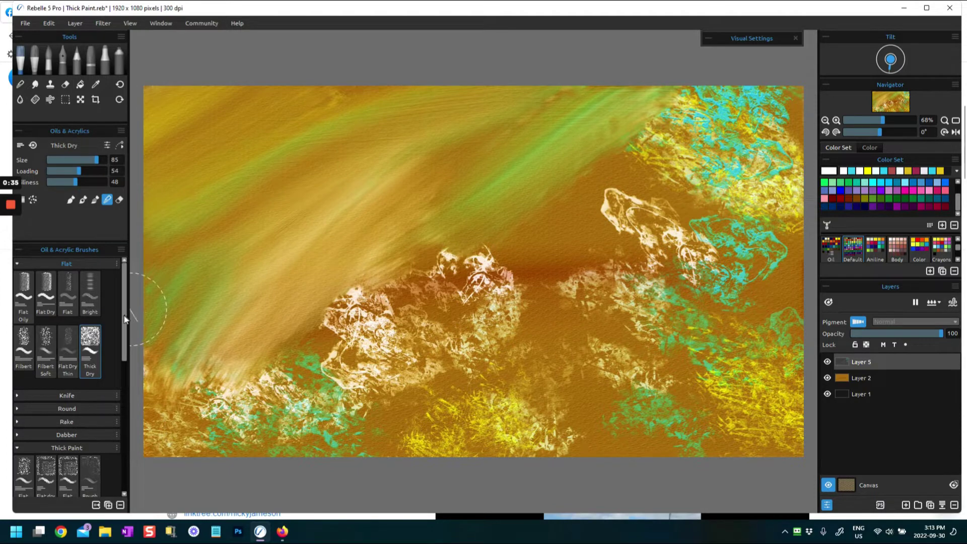
# Blend the speckled white, green and turquoise paint across the canvas's left, upper and right areas with the Thick Dry brush
pyautogui.moveTo(124, 315)
pyautogui.mouseDown()
pyautogui.moveTo(129, 352)
pyautogui.moveTo(127, 334)
pyautogui.mouseUp()
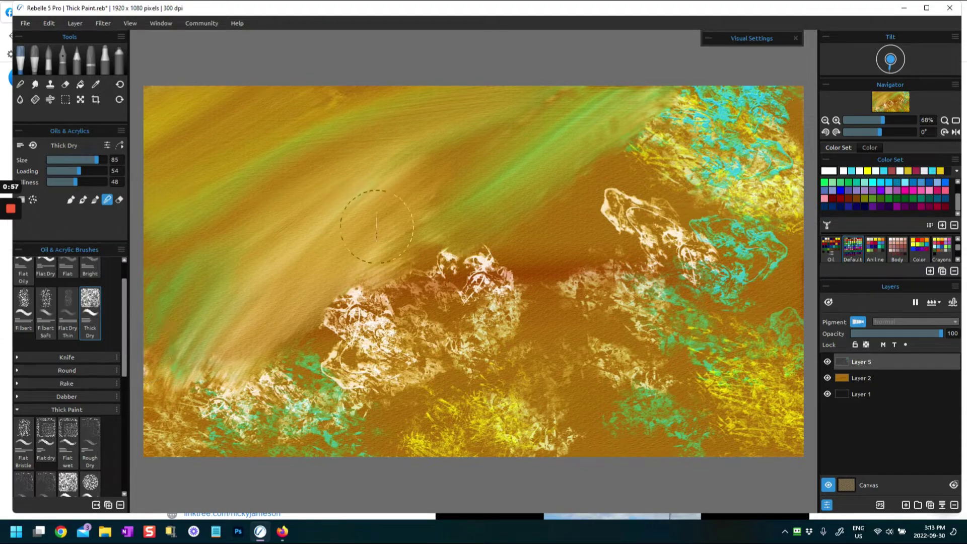
pyautogui.moveTo(476, 279)
pyautogui.mouseDown()
pyautogui.moveTo(539, 260)
pyautogui.moveTo(404, 285)
pyautogui.moveTo(394, 309)
pyautogui.moveTo(307, 361)
pyautogui.moveTo(242, 426)
pyautogui.moveTo(253, 407)
pyautogui.moveTo(200, 425)
pyautogui.moveTo(152, 419)
pyautogui.mouseUp()
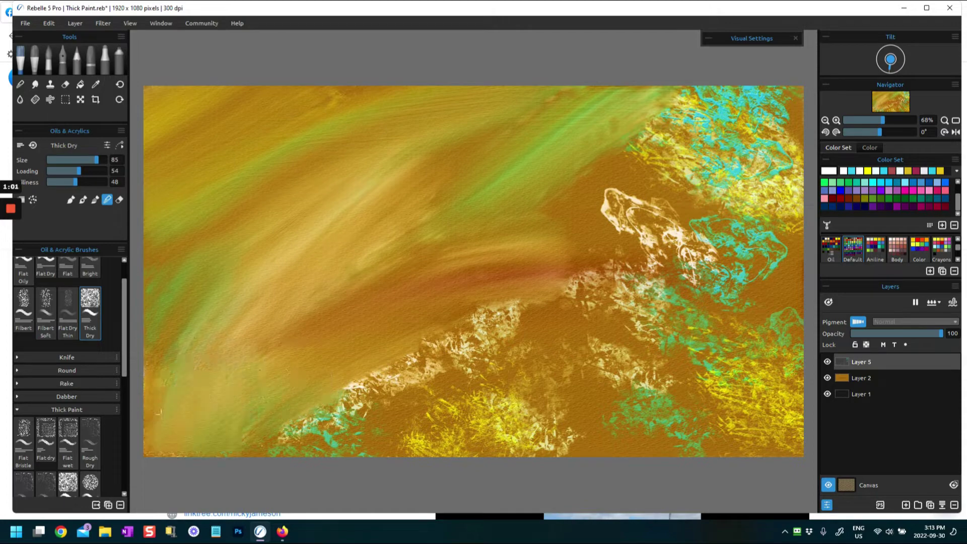
pyautogui.moveTo(405, 401)
pyautogui.mouseDown()
pyautogui.moveTo(337, 437)
pyautogui.moveTo(251, 466)
pyautogui.moveTo(174, 451)
pyautogui.moveTo(133, 424)
pyautogui.moveTo(203, 309)
pyautogui.moveTo(184, 265)
pyautogui.moveTo(257, 171)
pyautogui.moveTo(211, 118)
pyautogui.mouseUp()
pyautogui.moveTo(690, 131)
pyautogui.mouseDown()
pyautogui.moveTo(750, 115)
pyautogui.moveTo(735, 87)
pyautogui.moveTo(720, 83)
pyautogui.moveTo(758, 99)
pyautogui.moveTo(786, 172)
pyautogui.mouseUp()
pyautogui.moveTo(579, 235)
pyautogui.mouseDown()
pyautogui.moveTo(669, 205)
pyautogui.moveTo(599, 121)
pyautogui.moveTo(666, 88)
pyautogui.mouseUp()
pyautogui.moveTo(716, 215)
pyautogui.mouseDown()
pyautogui.moveTo(791, 161)
pyautogui.moveTo(778, 263)
pyautogui.moveTo(743, 269)
pyautogui.moveTo(794, 210)
pyautogui.moveTo(698, 301)
pyautogui.moveTo(587, 325)
pyautogui.moveTo(710, 262)
pyautogui.moveTo(607, 282)
pyautogui.mouseUp()
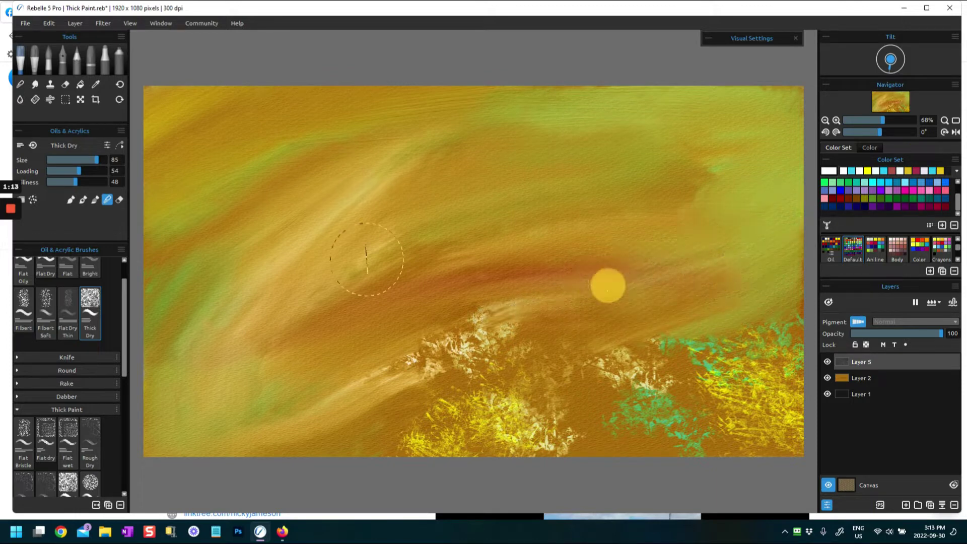
# Set the brush loading to 87 and blend out the speckled paint along the lower part of the canvas
pyautogui.moveTo(93, 170); pyautogui.dragTo(97, 171)
pyautogui.moveTo(504, 353)
pyautogui.mouseDown()
pyautogui.moveTo(380, 391)
pyautogui.moveTo(402, 335)
pyautogui.moveTo(434, 410)
pyautogui.moveTo(272, 449)
pyautogui.moveTo(518, 460)
pyautogui.moveTo(503, 425)
pyautogui.moveTo(681, 383)
pyautogui.moveTo(604, 371)
pyautogui.moveTo(736, 308)
pyautogui.moveTo(789, 303)
pyautogui.moveTo(747, 434)
pyautogui.moveTo(801, 425)
pyautogui.moveTo(655, 444)
pyautogui.mouseUp()
pyautogui.moveTo(222, 310)
pyautogui.mouseDown()
pyautogui.moveTo(180, 262)
pyautogui.moveTo(161, 297)
pyautogui.mouseUp()
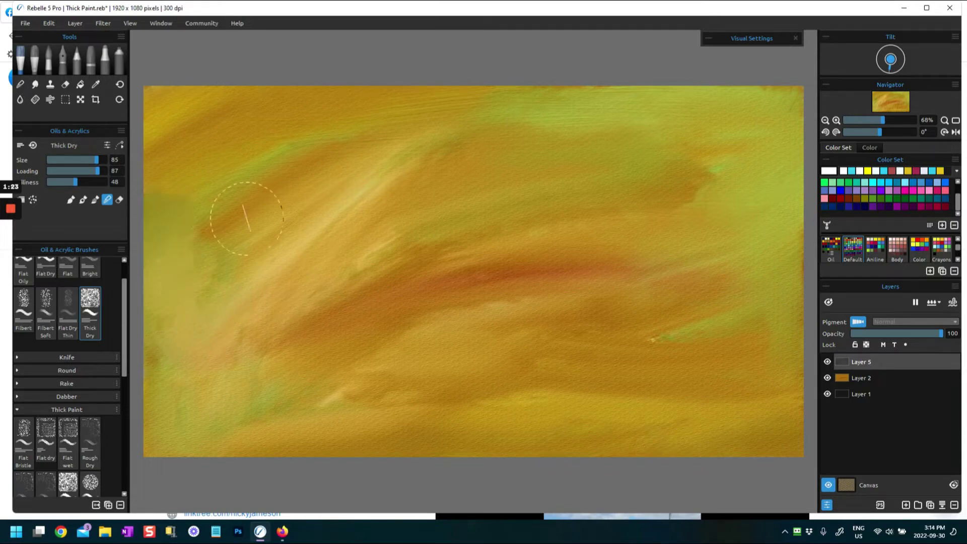
# Smooth the remaining rough spots with blending strokes along the canvas's edges, corners and middle
pyautogui.moveTo(469, 108); pyautogui.dragTo(619, 82)
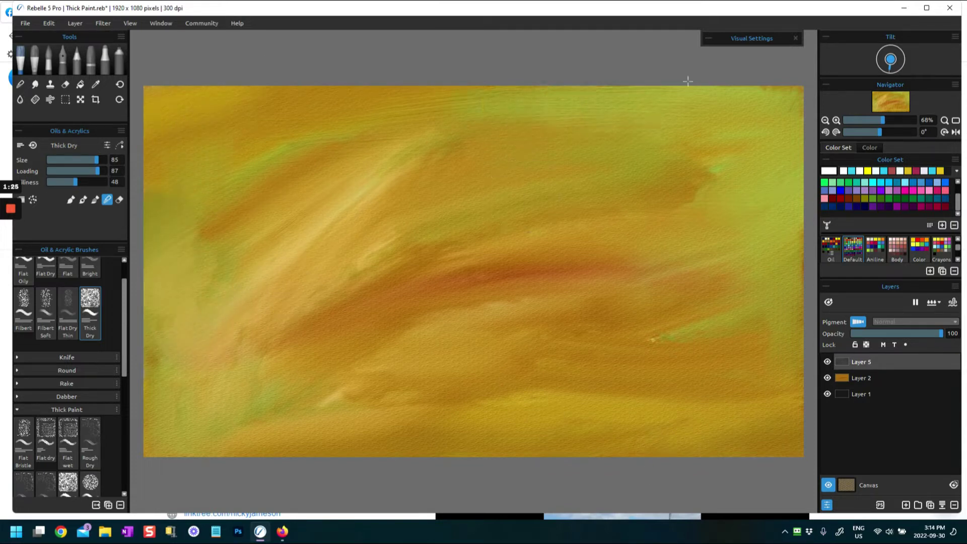
pyautogui.moveTo(769, 96)
pyautogui.mouseDown()
pyautogui.moveTo(810, 110)
pyautogui.moveTo(663, 192)
pyautogui.moveTo(707, 177)
pyautogui.moveTo(762, 107)
pyautogui.mouseUp()
pyautogui.click(799, 115)
pyautogui.moveTo(396, 156); pyautogui.dragTo(397, 138)
pyautogui.click(413, 324)
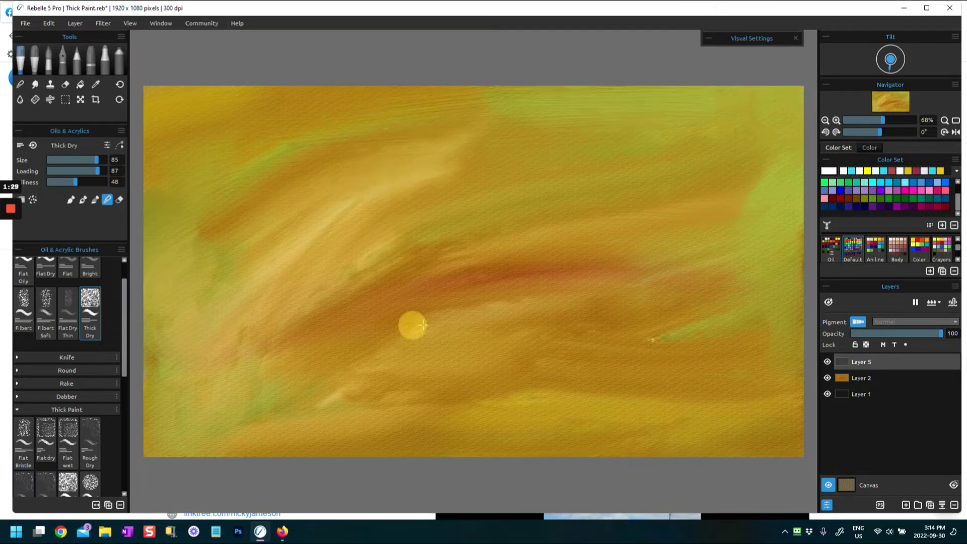
pyautogui.click(291, 419)
pyautogui.moveTo(267, 423); pyautogui.dragTo(140, 460)
pyautogui.moveTo(636, 349); pyautogui.dragTo(725, 328)
pyautogui.click(761, 226)
pyautogui.click(155, 121)
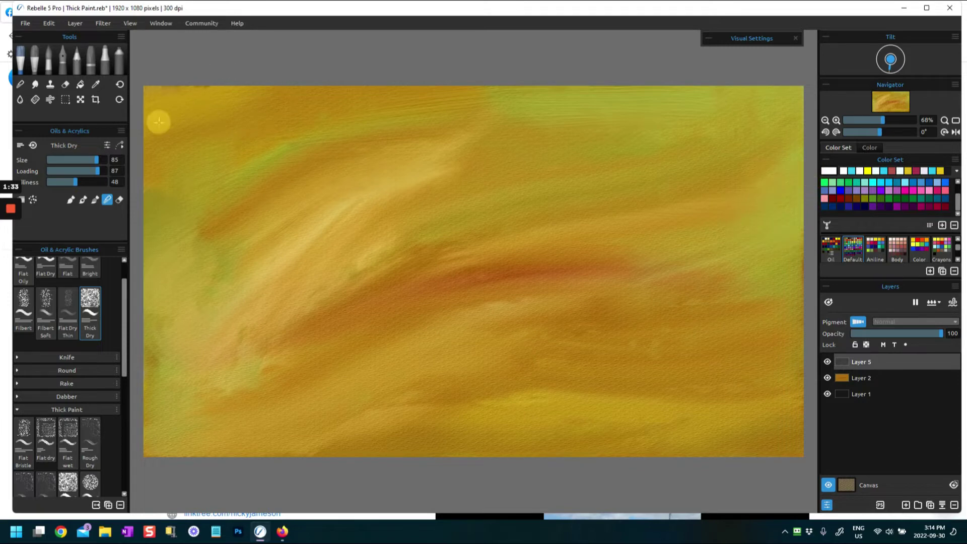
pyautogui.click(659, 115)
pyautogui.click(298, 367)
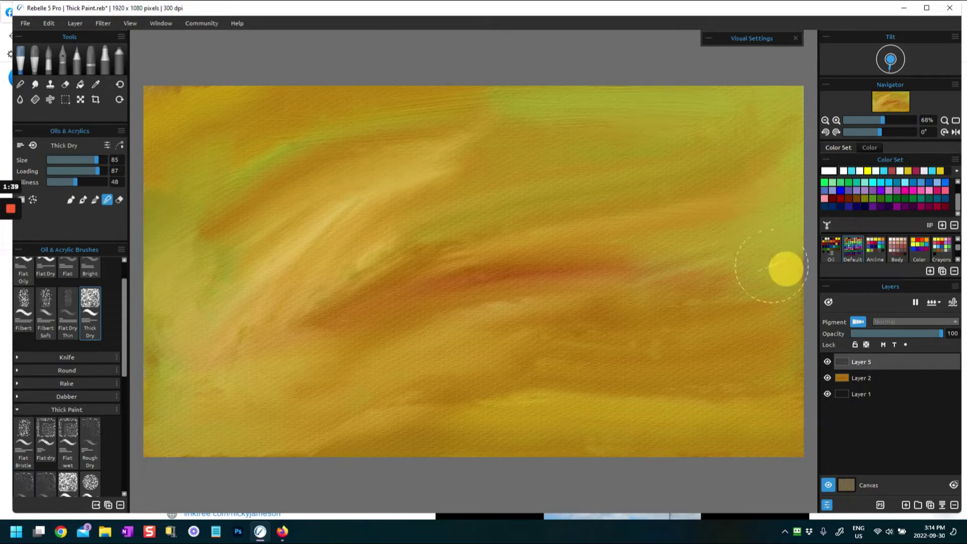
# Review the available canvas textures in the canvas settings with Layer 1 active, keeping CA09 Canvas at 90% scale
pyautogui.click(843, 396)
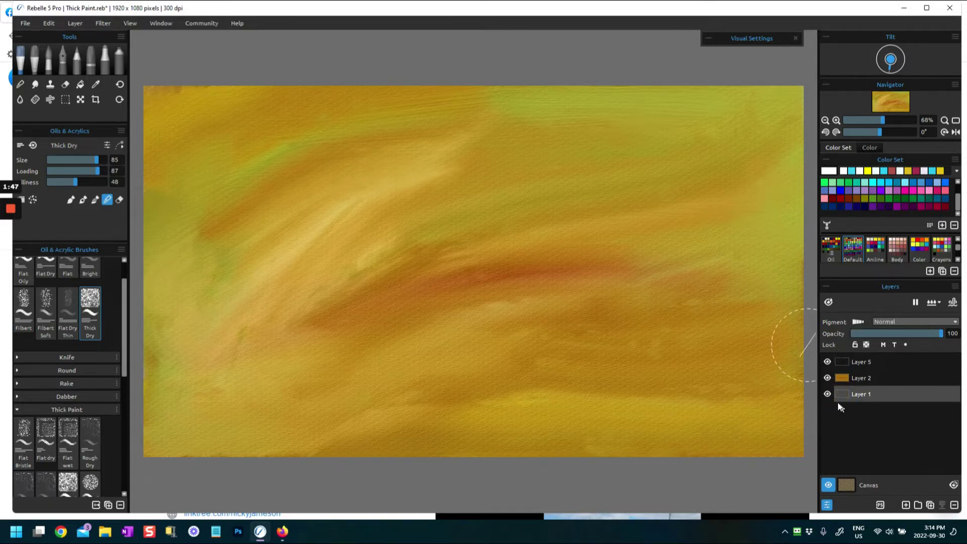
pyautogui.click(848, 485)
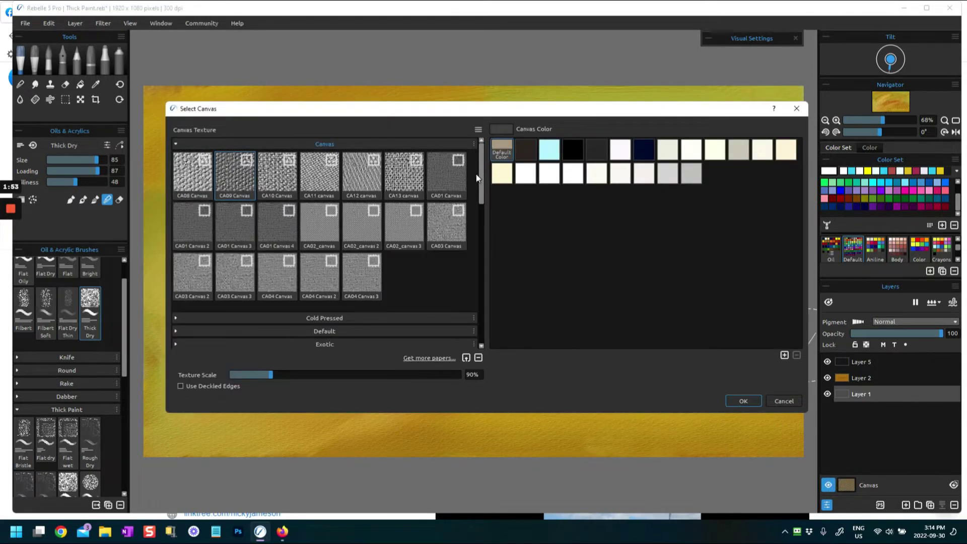
pyautogui.moveTo(483, 181); pyautogui.dragTo(471, 158)
pyautogui.click(741, 401)
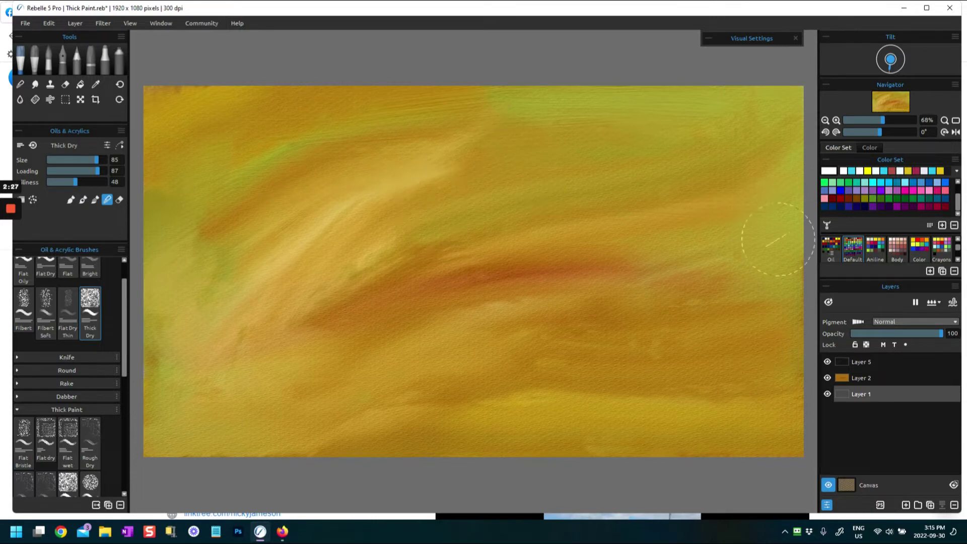
# Hide Layer 2 to view the canvas texture beneath the paint, and show it again
pyautogui.click(840, 379)
pyautogui.click(825, 379)
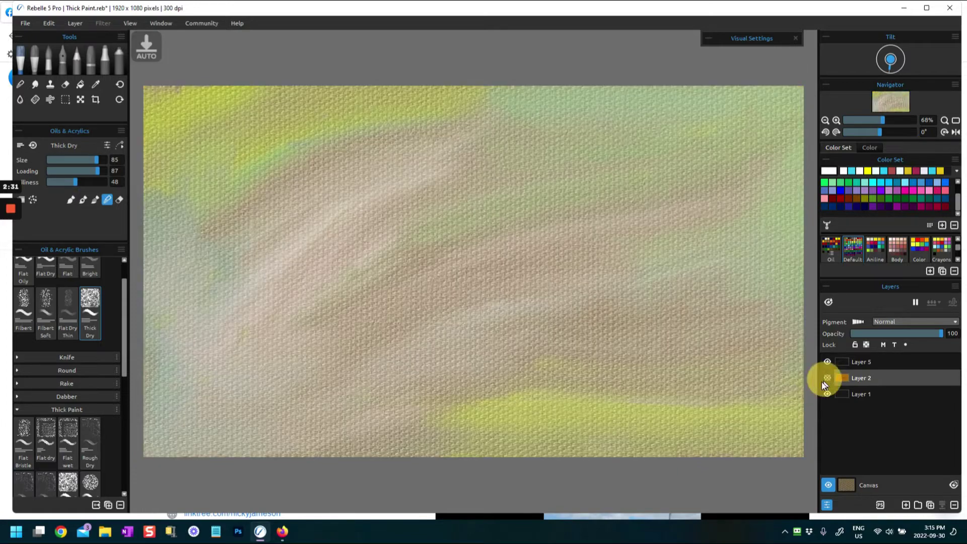
pyautogui.click(827, 379)
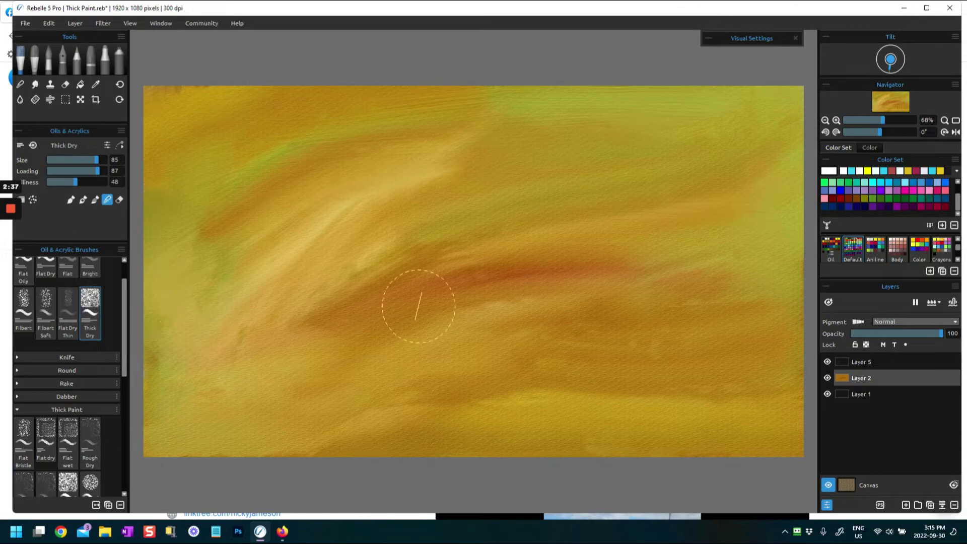
# Make Layer 5 active and blend its paint further at the upper left, center and right side of the canvas
pyautogui.click(844, 364)
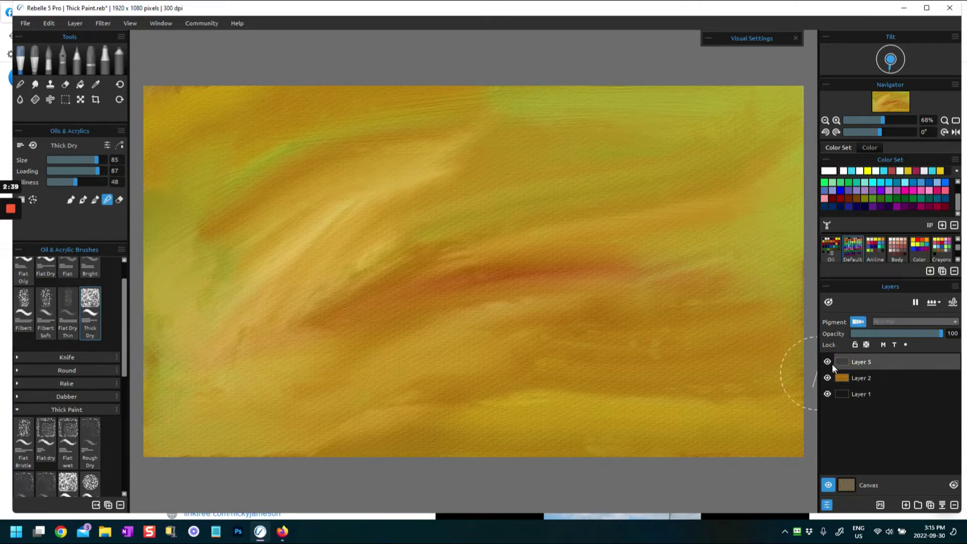
pyautogui.click(828, 362)
pyautogui.click(828, 362)
pyautogui.moveTo(249, 195); pyautogui.dragTo(300, 152)
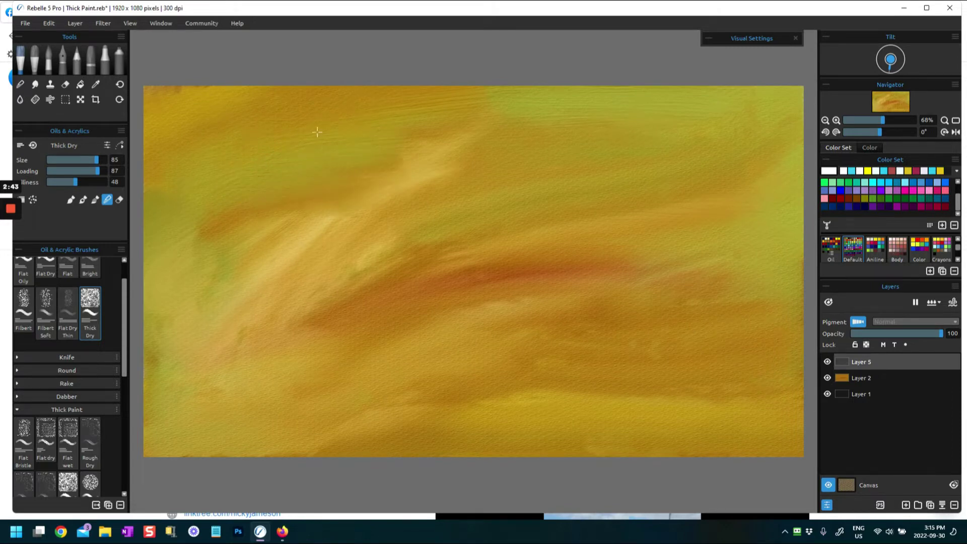
pyautogui.moveTo(533, 265); pyautogui.dragTo(686, 282)
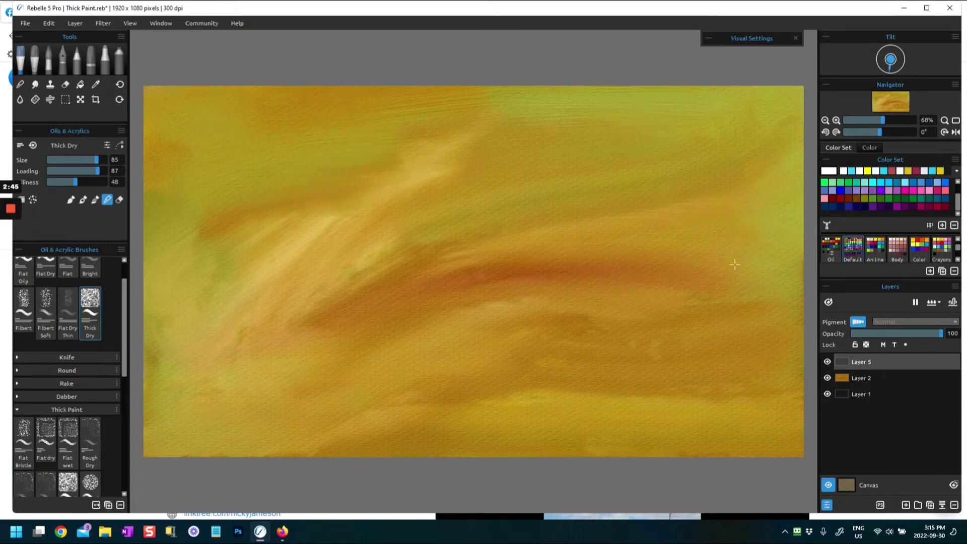
pyautogui.moveTo(820, 86); pyautogui.dragTo(823, 86)
pyautogui.click(194, 462)
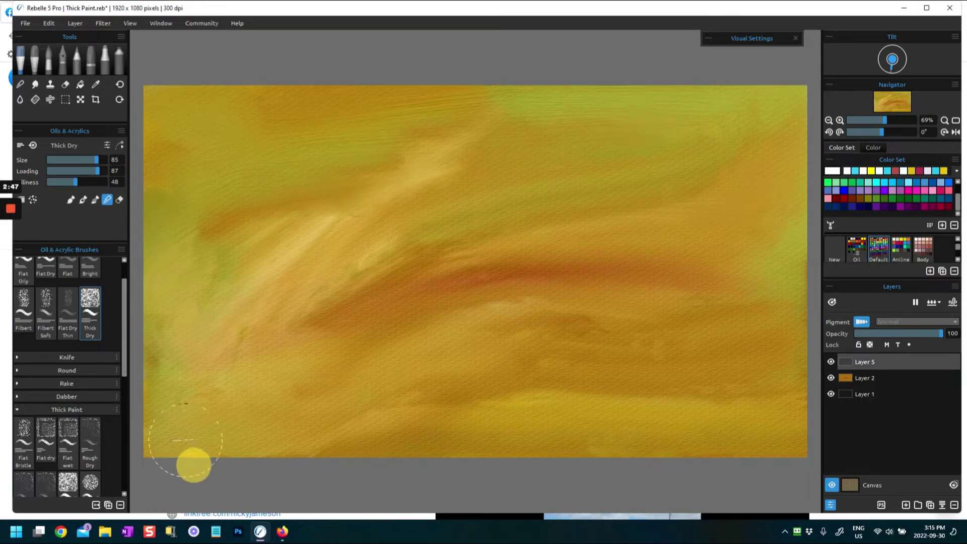
pyautogui.moveTo(356, 245); pyautogui.dragTo(443, 276)
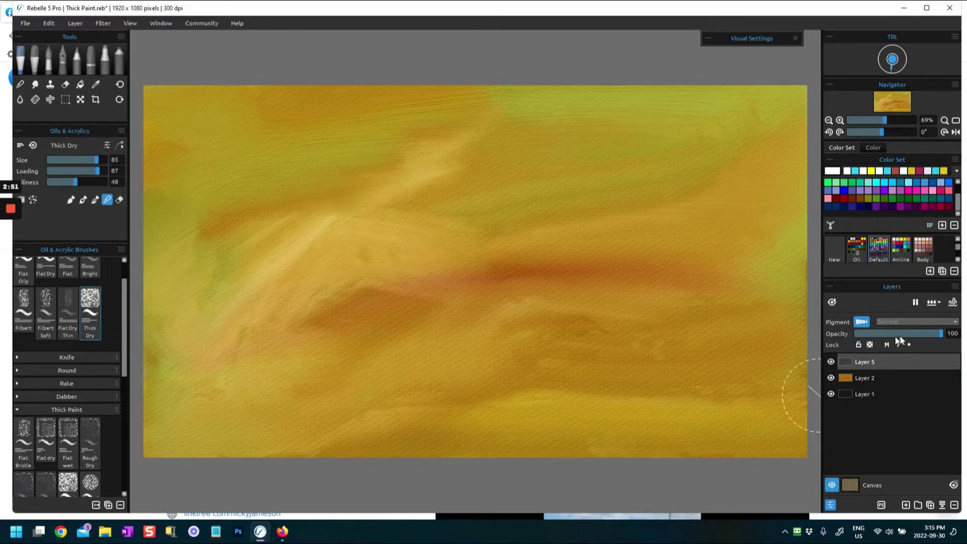
# Try an opacity of 74 on Layer 5 and restore it to 100
pyautogui.moveTo(933, 335)
pyautogui.mouseDown()
pyautogui.moveTo(863, 344)
pyautogui.moveTo(921, 349)
pyautogui.mouseUp()
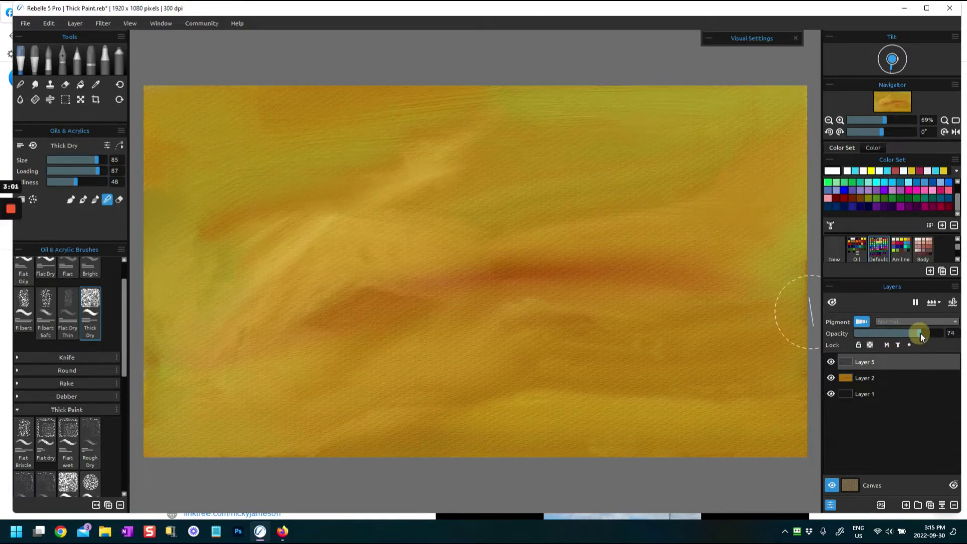
pyautogui.moveTo(922, 333); pyautogui.dragTo(948, 334)
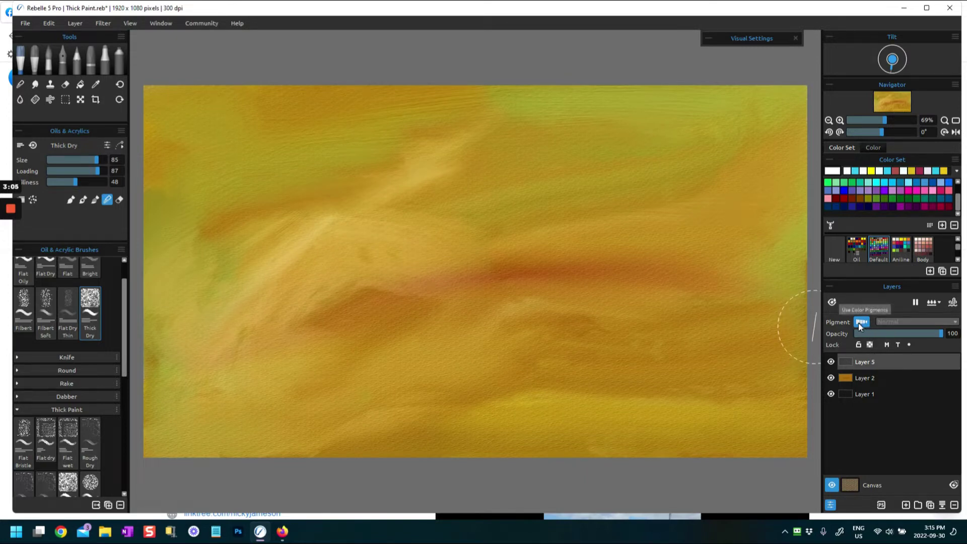
# Blend the light and brown paint together in the left-center area of the canvas
pyautogui.moveTo(245, 317)
pyautogui.mouseDown()
pyautogui.moveTo(229, 369)
pyautogui.moveTo(335, 356)
pyautogui.mouseUp()
pyautogui.click(357, 298)
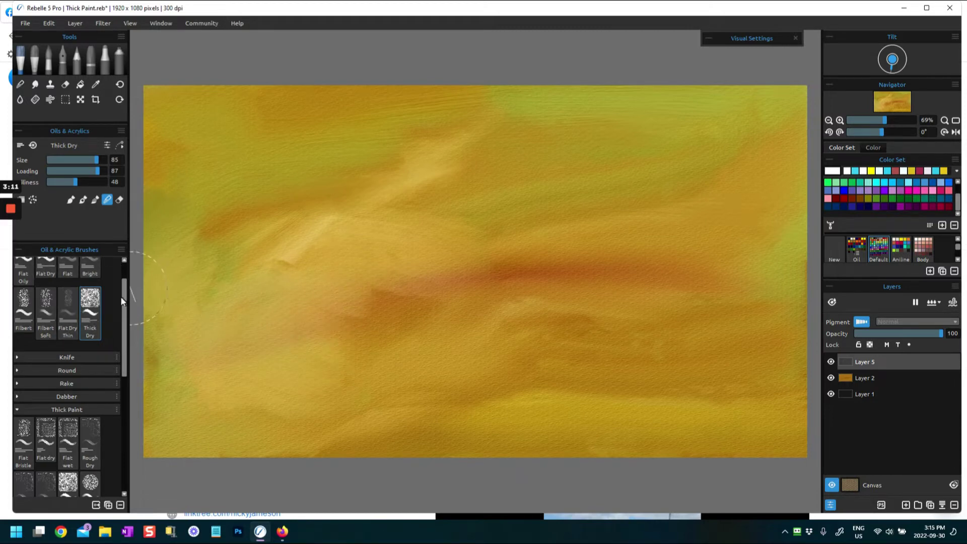
# Paint a solid white patch in the canvas's upper left with the Flat Bristle brush from the Thick Paint set
pyautogui.scroll(1, 120, 282)
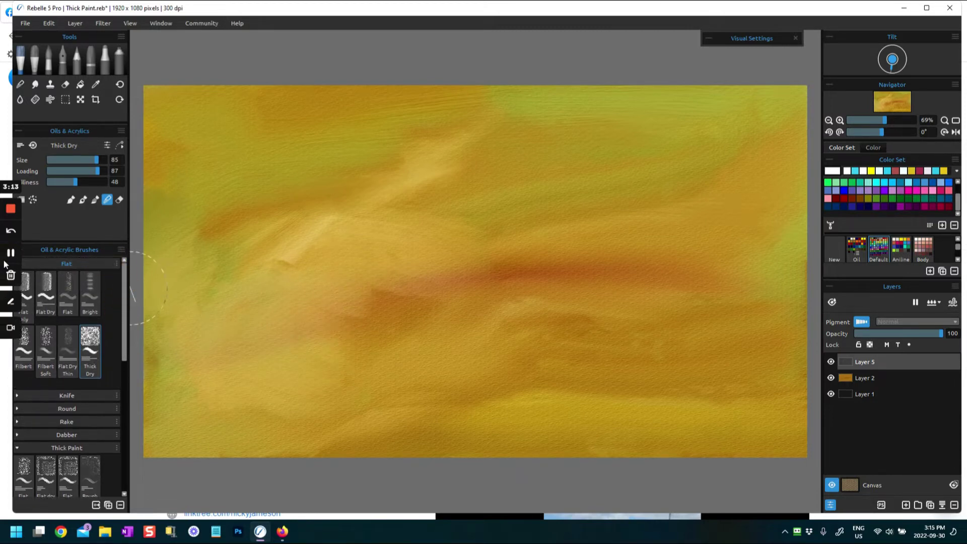
pyautogui.click(33, 265)
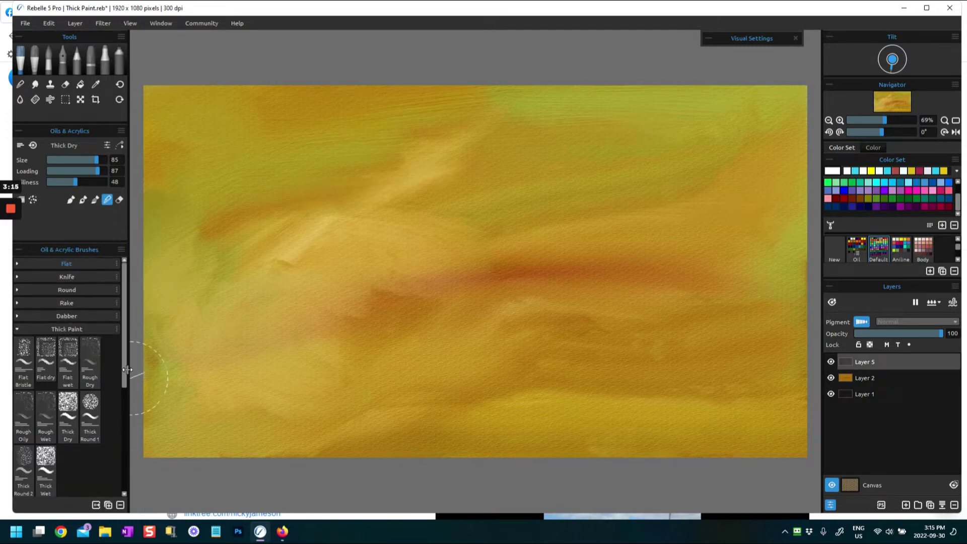
pyautogui.click(23, 348)
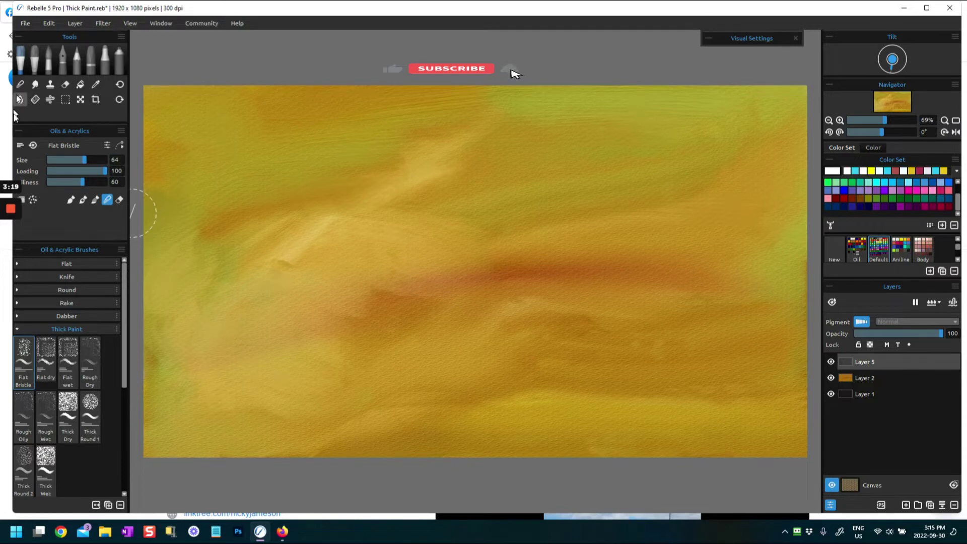
pyautogui.click(70, 200)
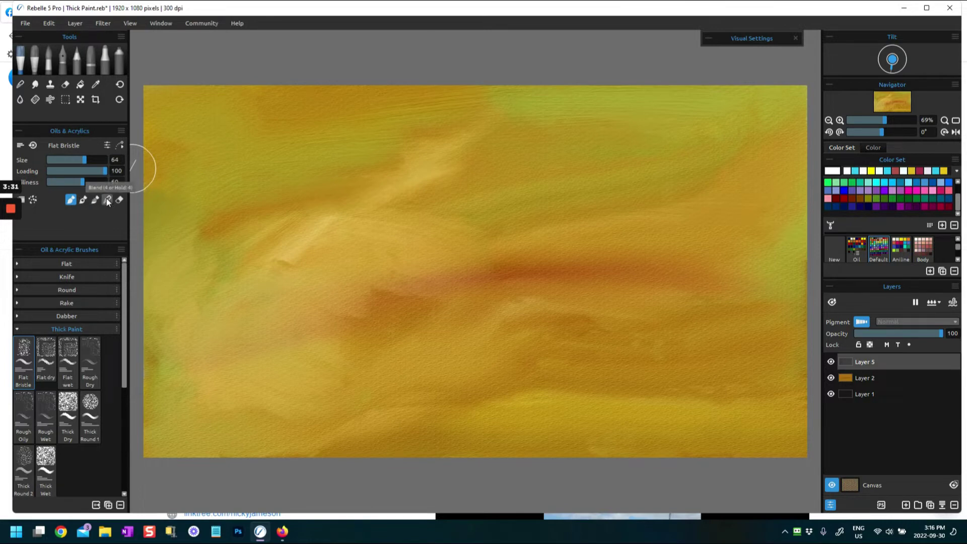
pyautogui.moveTo(216, 167)
pyautogui.mouseDown()
pyautogui.moveTo(223, 149)
pyautogui.moveTo(208, 146)
pyautogui.moveTo(230, 151)
pyautogui.moveTo(236, 194)
pyautogui.moveTo(222, 193)
pyautogui.moveTo(242, 161)
pyautogui.mouseUp()
pyautogui.moveTo(156, 173)
pyautogui.mouseDown()
pyautogui.moveTo(225, 141)
pyautogui.moveTo(231, 180)
pyautogui.moveTo(215, 153)
pyautogui.moveTo(168, 188)
pyautogui.mouseUp()
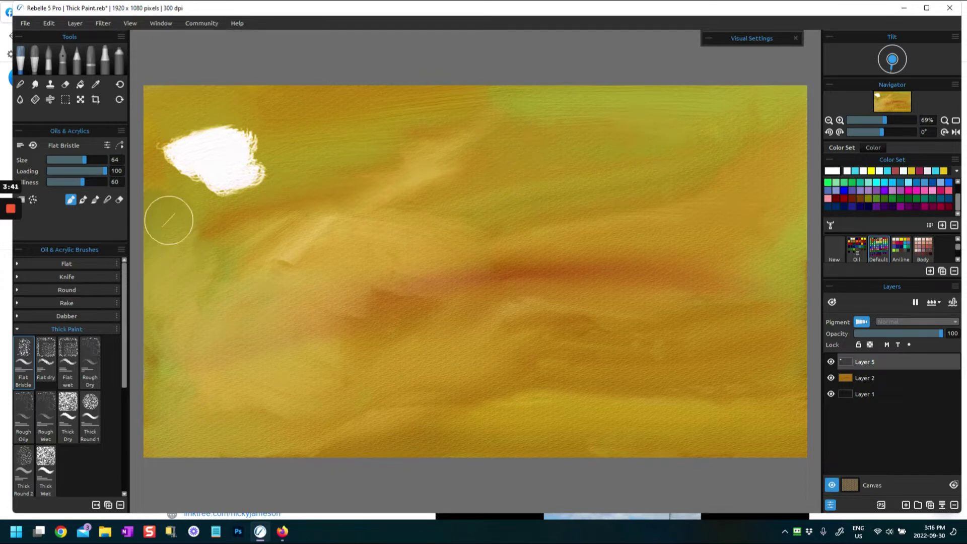
# Choose the turquoise swatch and paint a thick patch extending rightward from the white one
pyautogui.click(868, 183)
pyautogui.moveTo(272, 146)
pyautogui.mouseDown()
pyautogui.moveTo(259, 172)
pyautogui.moveTo(272, 179)
pyautogui.moveTo(246, 134)
pyautogui.moveTo(290, 151)
pyautogui.mouseUp()
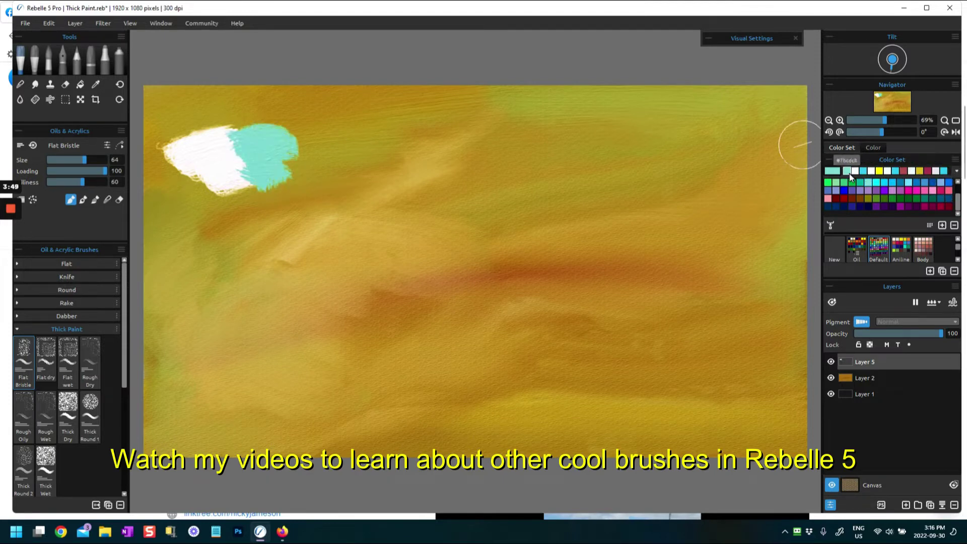
pyautogui.moveTo(286, 171)
pyautogui.mouseDown()
pyautogui.moveTo(318, 143)
pyautogui.moveTo(287, 139)
pyautogui.moveTo(327, 162)
pyautogui.mouseUp()
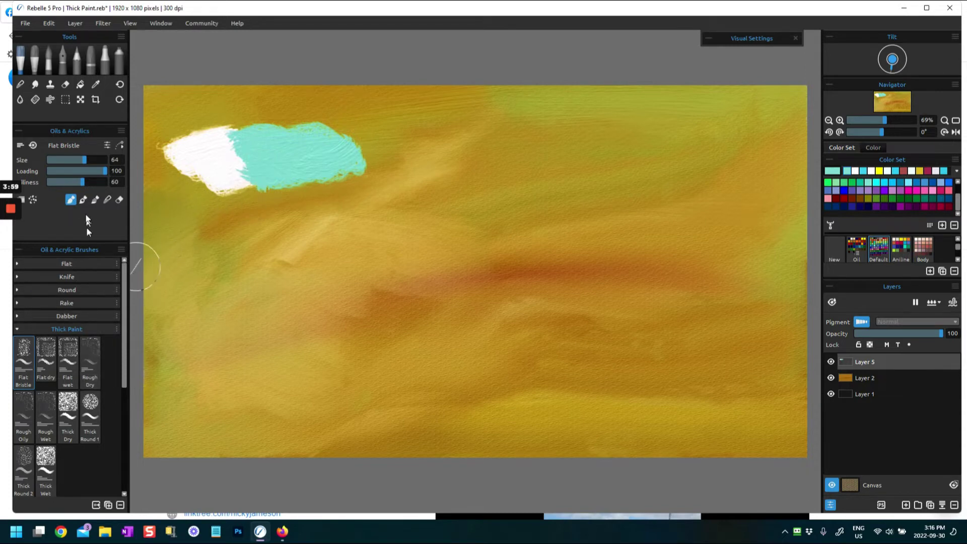
# Set the brush oiliness to 82 and extend the turquoise strip to the right and beneath the white patch
pyautogui.moveTo(84, 187); pyautogui.dragTo(95, 182)
pyautogui.moveTo(354, 158)
pyautogui.mouseDown()
pyautogui.moveTo(346, 125)
pyautogui.moveTo(367, 145)
pyautogui.moveTo(365, 177)
pyautogui.moveTo(392, 163)
pyautogui.moveTo(370, 130)
pyautogui.moveTo(397, 168)
pyautogui.moveTo(410, 170)
pyautogui.moveTo(416, 146)
pyautogui.mouseUp()
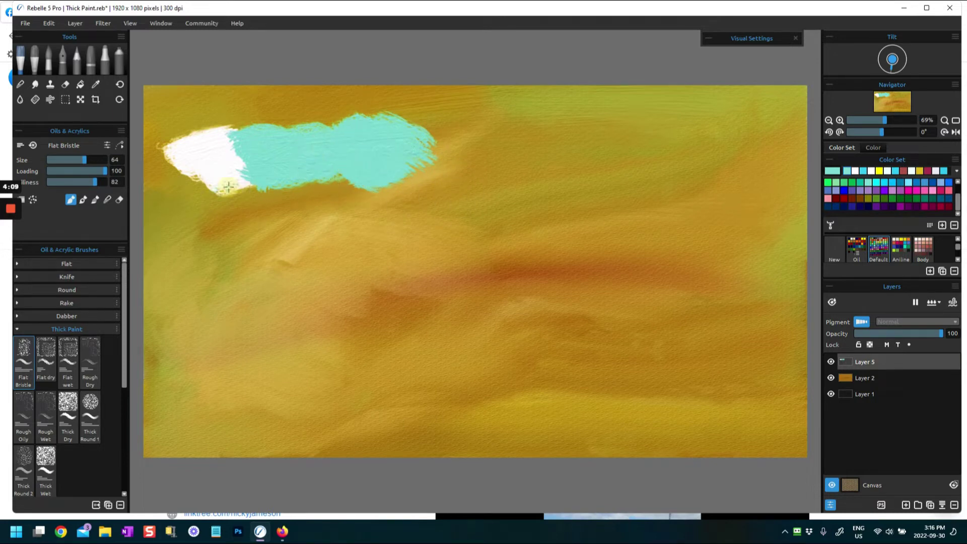
pyautogui.moveTo(224, 190); pyautogui.dragTo(244, 192)
pyautogui.moveTo(332, 143)
pyautogui.mouseDown()
pyautogui.moveTo(457, 143)
pyautogui.moveTo(440, 131)
pyautogui.moveTo(431, 158)
pyautogui.moveTo(444, 159)
pyautogui.moveTo(468, 126)
pyautogui.moveTo(449, 142)
pyautogui.moveTo(477, 183)
pyautogui.moveTo(484, 148)
pyautogui.mouseUp()
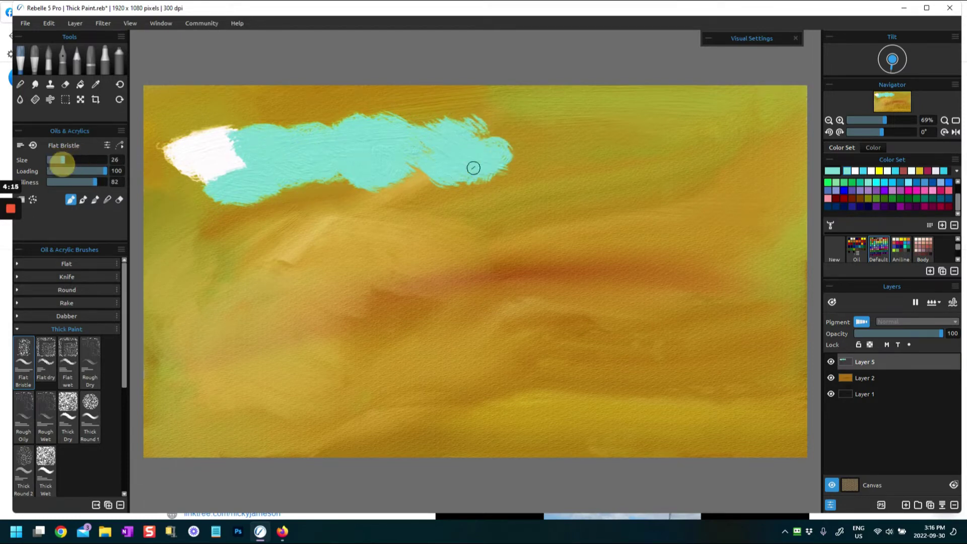
# Reduce the brush size to 26 and paint small turquoise loops extending the strip's right end
pyautogui.moveTo(520, 156)
pyautogui.mouseDown()
pyautogui.moveTo(509, 124)
pyautogui.moveTo(526, 161)
pyautogui.moveTo(528, 152)
pyautogui.moveTo(536, 160)
pyautogui.moveTo(503, 120)
pyautogui.moveTo(503, 145)
pyautogui.moveTo(522, 164)
pyautogui.mouseUp()
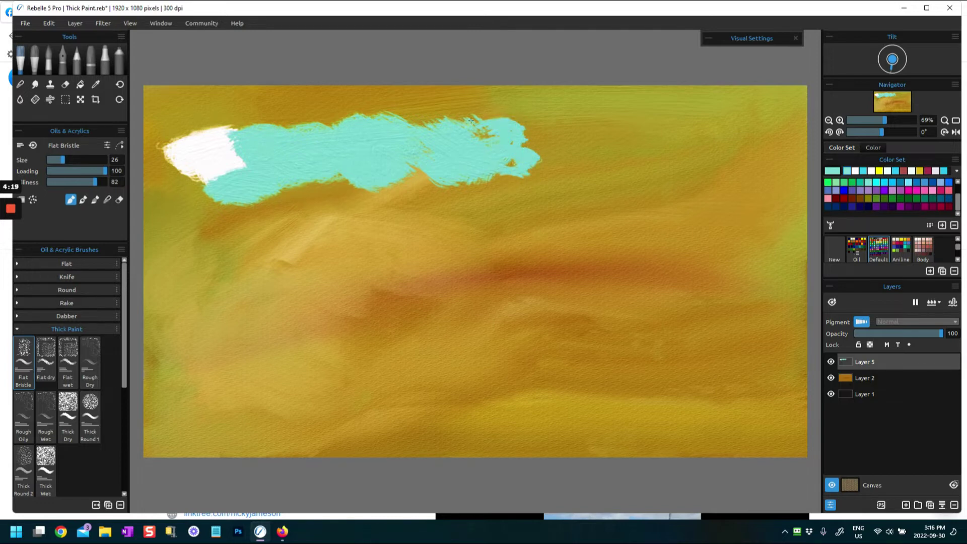
pyautogui.moveTo(471, 121); pyautogui.dragTo(523, 138)
pyautogui.moveTo(537, 174)
pyautogui.mouseDown()
pyautogui.moveTo(519, 129)
pyautogui.moveTo(546, 166)
pyautogui.moveTo(605, 151)
pyautogui.mouseUp()
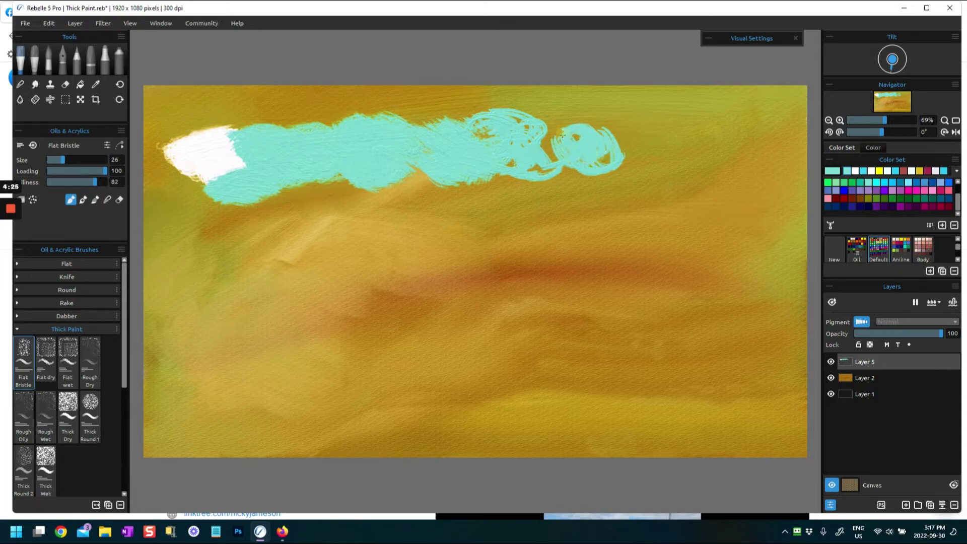
pyautogui.moveTo(625, 131); pyautogui.dragTo(608, 176)
# Switch to white and paint over the small turquoise loops near the strip's right end
pyautogui.click(858, 170)
pyautogui.moveTo(547, 135)
pyautogui.mouseDown()
pyautogui.moveTo(584, 156)
pyautogui.moveTo(596, 144)
pyautogui.moveTo(592, 162)
pyautogui.moveTo(556, 140)
pyautogui.moveTo(568, 132)
pyautogui.moveTo(595, 163)
pyautogui.mouseUp()
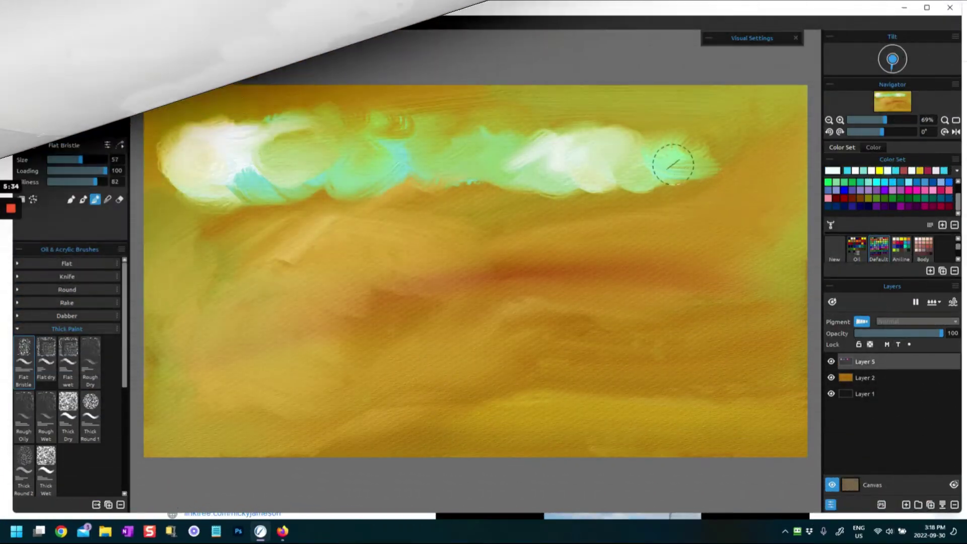
# Smear the strip's right end outward and paint thick white patches over both ends of the strip at brush size 57
pyautogui.moveTo(672, 162)
pyautogui.mouseDown()
pyautogui.moveTo(708, 150)
pyautogui.moveTo(675, 168)
pyautogui.moveTo(713, 145)
pyautogui.moveTo(719, 154)
pyautogui.moveTo(669, 164)
pyautogui.moveTo(681, 161)
pyautogui.moveTo(693, 178)
pyautogui.moveTo(741, 150)
pyautogui.mouseUp()
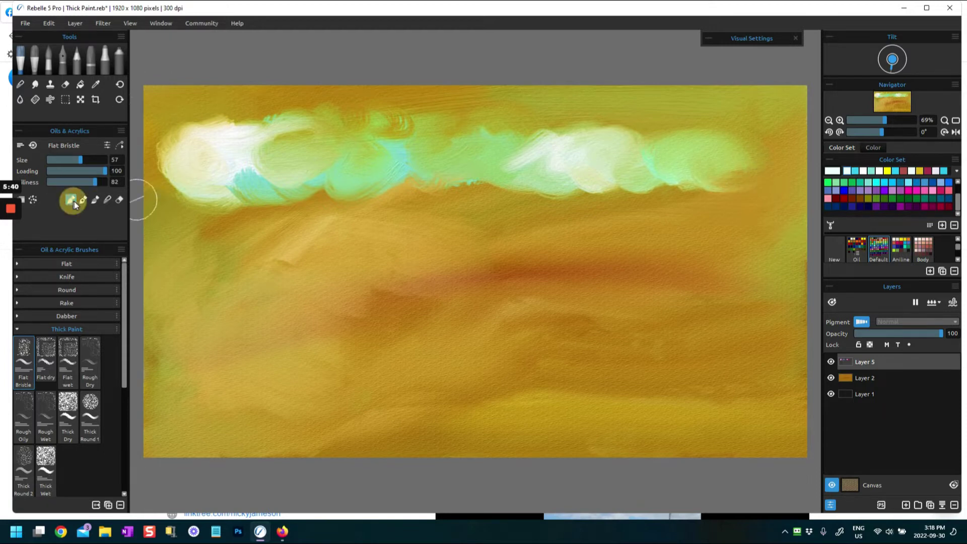
pyautogui.moveTo(766, 199)
pyautogui.mouseDown()
pyautogui.moveTo(721, 164)
pyautogui.moveTo(715, 146)
pyautogui.moveTo(745, 145)
pyautogui.moveTo(776, 167)
pyautogui.moveTo(713, 169)
pyautogui.mouseUp()
pyautogui.moveTo(141, 132)
pyautogui.mouseDown()
pyautogui.moveTo(178, 154)
pyautogui.moveTo(177, 177)
pyautogui.mouseUp()
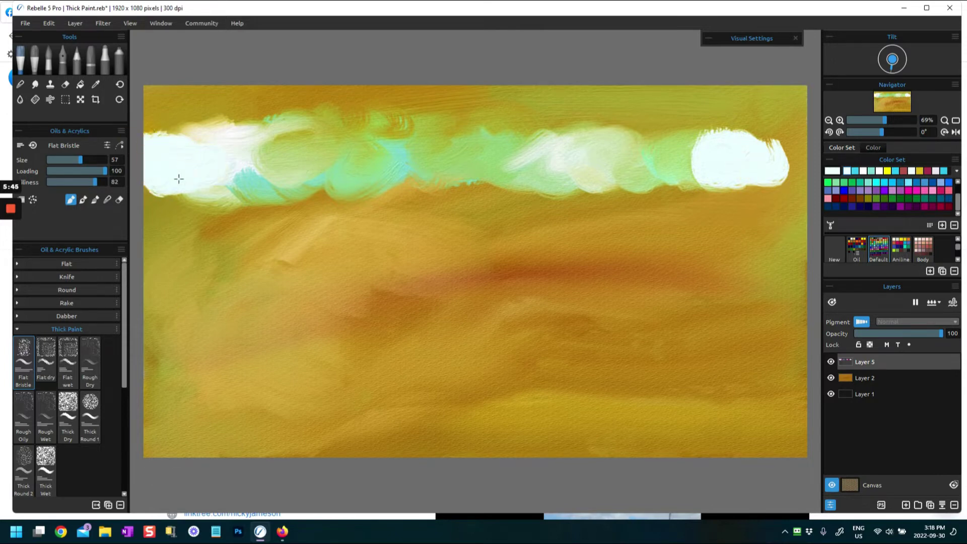
# Paint a thick periwinkle strip beneath the white patch with the Flat dry brush, raising loading to 88 and oiliness to 66
pyautogui.click(46, 349)
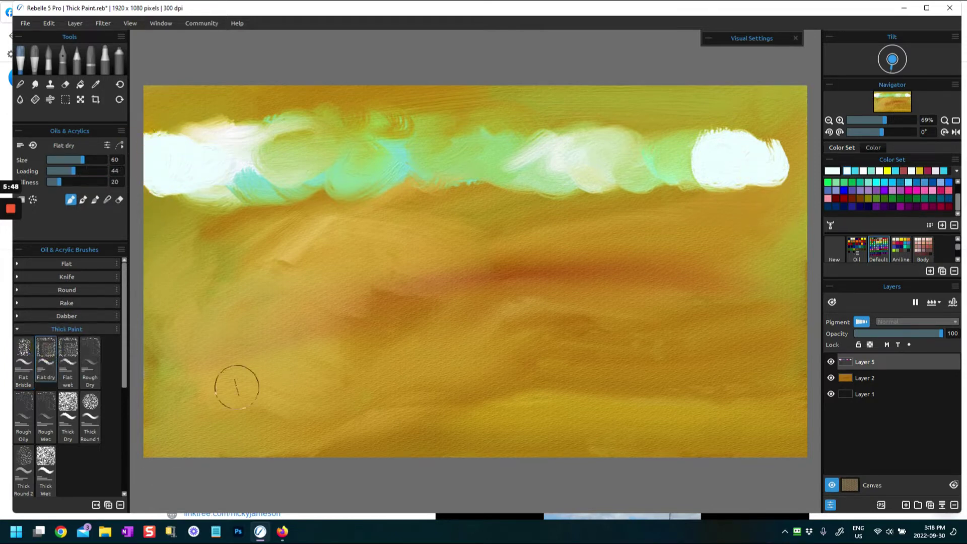
pyautogui.click(837, 189)
pyautogui.moveTo(147, 237)
pyautogui.mouseDown()
pyautogui.moveTo(163, 219)
pyautogui.moveTo(173, 236)
pyautogui.moveTo(209, 234)
pyautogui.moveTo(201, 217)
pyautogui.mouseUp()
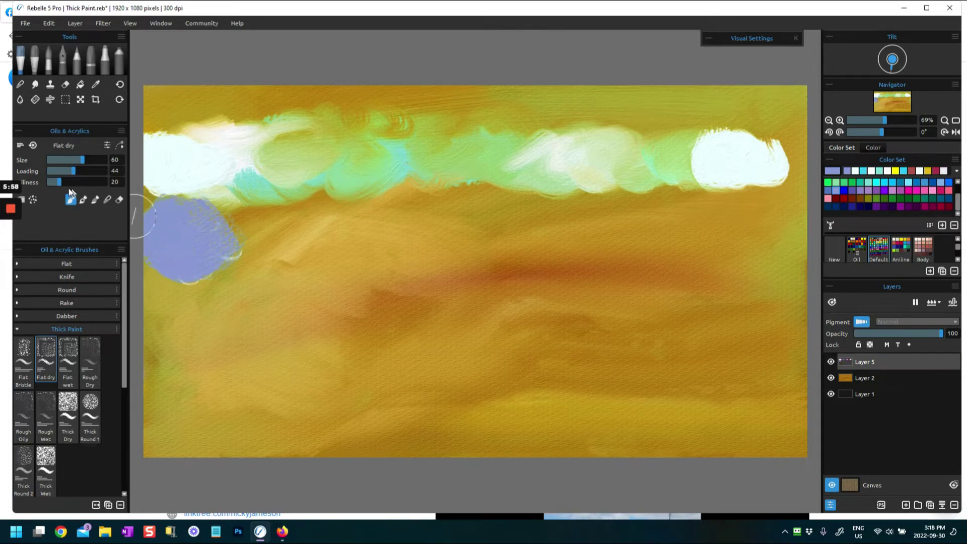
pyautogui.moveTo(226, 251)
pyautogui.mouseDown()
pyautogui.moveTo(212, 233)
pyautogui.moveTo(226, 226)
pyautogui.mouseUp()
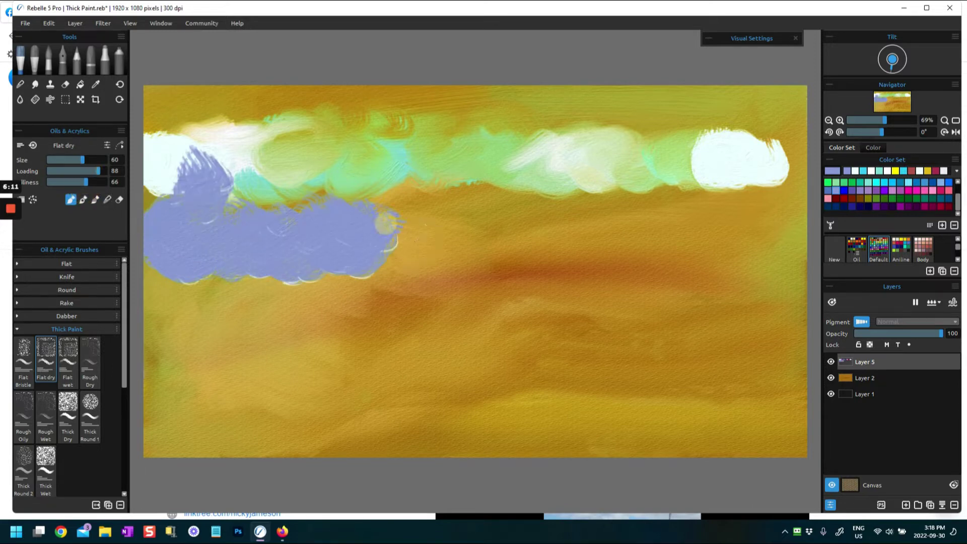
pyautogui.moveTo(388, 219)
pyautogui.mouseDown()
pyautogui.moveTo(389, 209)
pyautogui.moveTo(417, 222)
pyautogui.moveTo(404, 237)
pyautogui.mouseUp()
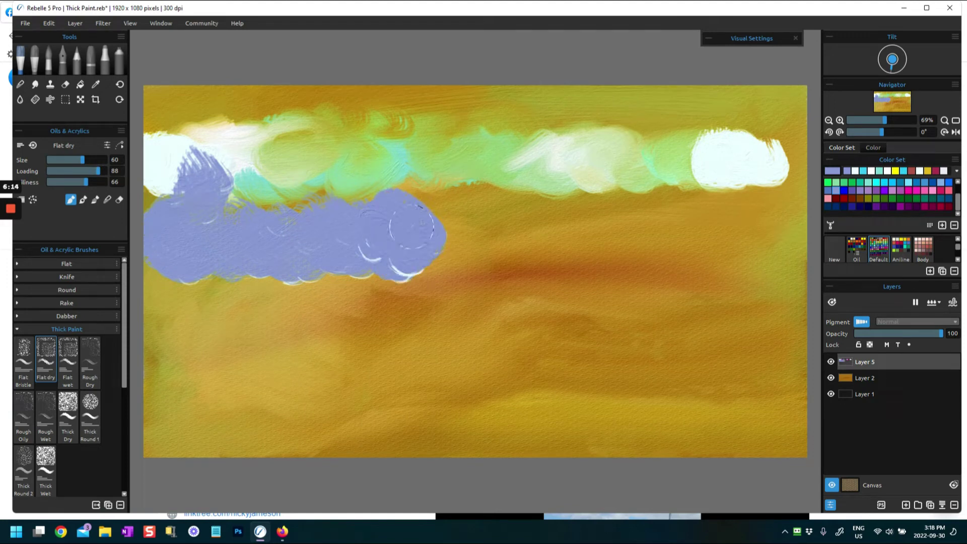
# Switch the brush to blending and smear the periwinkle strip's middle, upper edge and right end into the surrounding paint
pyautogui.click(107, 200)
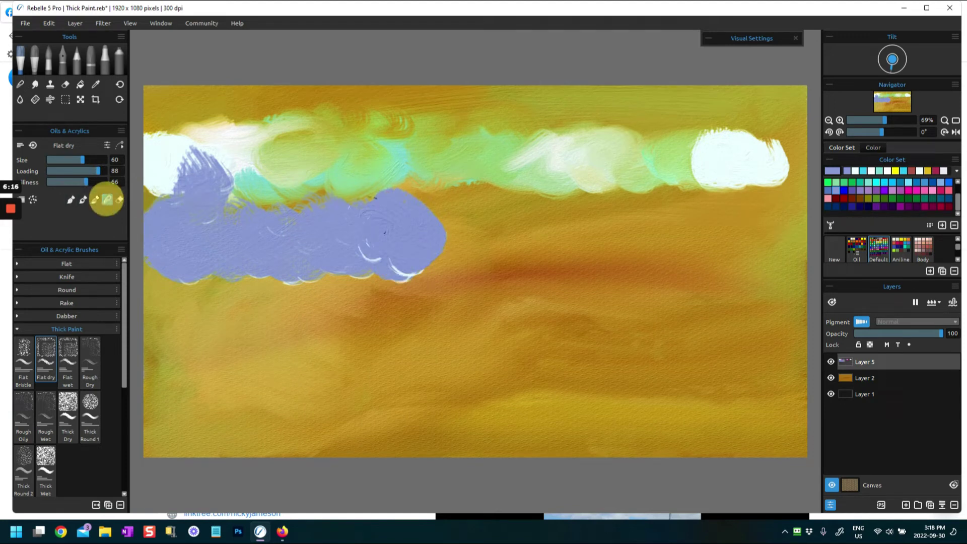
pyautogui.moveTo(450, 250)
pyautogui.mouseDown()
pyautogui.moveTo(439, 232)
pyautogui.moveTo(425, 237)
pyautogui.moveTo(438, 255)
pyautogui.moveTo(417, 235)
pyautogui.moveTo(362, 217)
pyautogui.moveTo(375, 240)
pyautogui.mouseUp()
pyautogui.moveTo(300, 240); pyautogui.dragTo(258, 253)
pyautogui.moveTo(200, 202)
pyautogui.mouseDown()
pyautogui.moveTo(212, 216)
pyautogui.moveTo(225, 212)
pyautogui.mouseUp()
pyautogui.moveTo(443, 248); pyautogui.dragTo(449, 253)
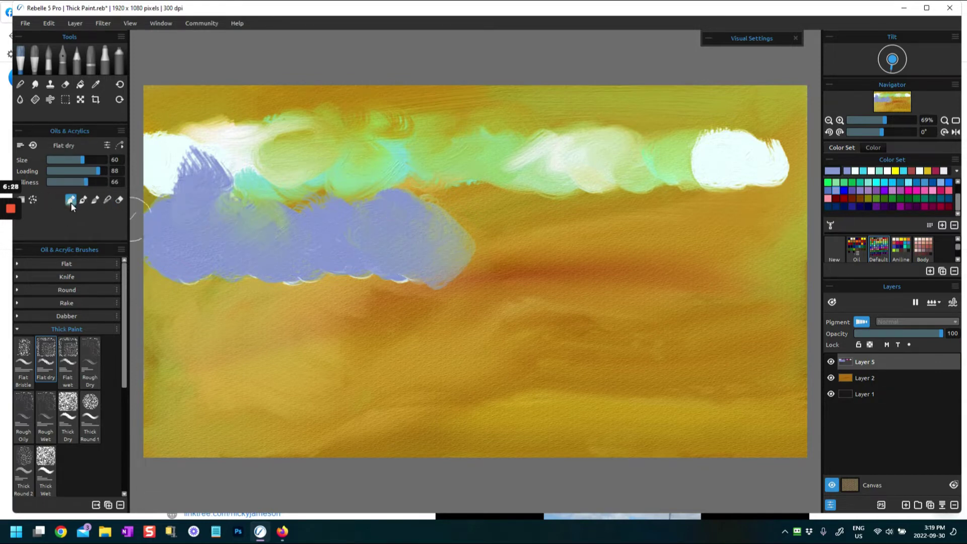
# Return to painting and dab a magenta patch beside the periwinkle strip, covering it and extending the row with light pink patches
pyautogui.click(908, 191)
pyautogui.moveTo(490, 235)
pyautogui.mouseDown()
pyautogui.moveTo(506, 260)
pyautogui.moveTo(483, 261)
pyautogui.moveTo(501, 239)
pyautogui.moveTo(499, 253)
pyautogui.moveTo(462, 233)
pyautogui.moveTo(470, 250)
pyautogui.moveTo(491, 233)
pyautogui.moveTo(484, 241)
pyautogui.moveTo(474, 219)
pyautogui.moveTo(483, 211)
pyautogui.moveTo(468, 245)
pyautogui.moveTo(516, 221)
pyautogui.moveTo(478, 211)
pyautogui.moveTo(499, 252)
pyautogui.moveTo(516, 208)
pyautogui.moveTo(521, 237)
pyautogui.moveTo(567, 241)
pyautogui.moveTo(576, 264)
pyautogui.moveTo(606, 236)
pyautogui.moveTo(574, 231)
pyautogui.moveTo(597, 247)
pyautogui.moveTo(556, 252)
pyautogui.moveTo(589, 240)
pyautogui.mouseUp()
pyautogui.click(931, 191)
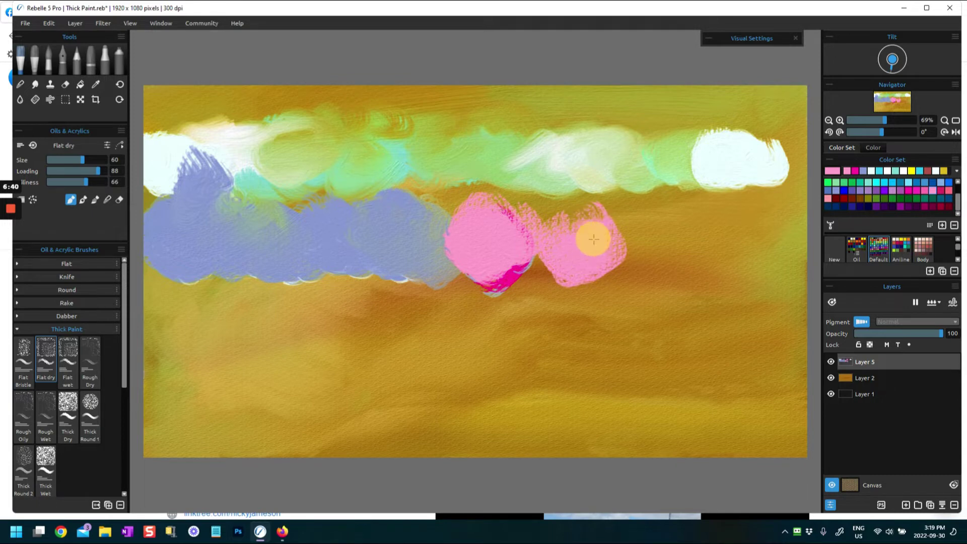
pyautogui.moveTo(652, 240)
pyautogui.mouseDown()
pyautogui.moveTo(665, 222)
pyautogui.moveTo(642, 256)
pyautogui.moveTo(627, 230)
pyautogui.moveTo(665, 244)
pyautogui.moveTo(665, 222)
pyautogui.moveTo(660, 232)
pyautogui.mouseUp()
# Paint dark red patches over the pink row and extend it, finishing with a salmon patch over its right end
pyautogui.click(844, 198)
pyautogui.moveTo(569, 230)
pyautogui.mouseDown()
pyautogui.moveTo(574, 222)
pyautogui.moveTo(479, 217)
pyautogui.moveTo(509, 225)
pyautogui.mouseUp()
pyautogui.moveTo(728, 231)
pyautogui.mouseDown()
pyautogui.moveTo(745, 237)
pyautogui.moveTo(716, 214)
pyautogui.moveTo(741, 252)
pyautogui.moveTo(741, 244)
pyautogui.moveTo(765, 257)
pyautogui.mouseUp()
pyautogui.click(833, 200)
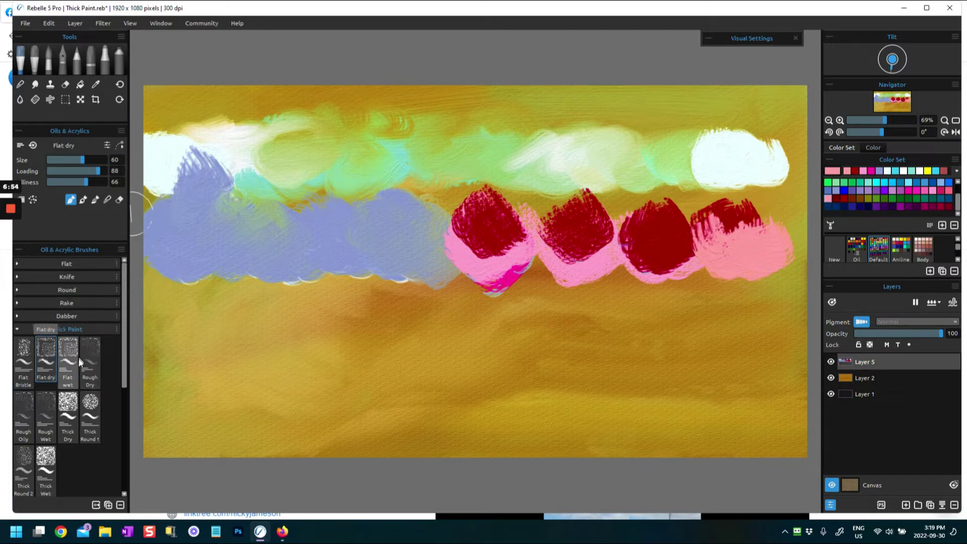
# Lower the brush loading to 5 and work salmon lightly over the two right patches and along the row's lower edge
pyautogui.moveTo(71, 174)
pyautogui.mouseDown()
pyautogui.moveTo(54, 177)
pyautogui.moveTo(56, 170)
pyautogui.mouseUp()
pyautogui.moveTo(724, 263)
pyautogui.mouseDown()
pyautogui.moveTo(739, 288)
pyautogui.moveTo(717, 261)
pyautogui.moveTo(754, 260)
pyautogui.moveTo(735, 264)
pyautogui.moveTo(761, 285)
pyautogui.moveTo(779, 281)
pyautogui.moveTo(715, 264)
pyautogui.moveTo(750, 271)
pyautogui.moveTo(715, 273)
pyautogui.moveTo(748, 280)
pyautogui.moveTo(742, 215)
pyautogui.mouseUp()
pyautogui.moveTo(702, 243)
pyautogui.mouseDown()
pyautogui.moveTo(730, 252)
pyautogui.moveTo(715, 255)
pyautogui.moveTo(702, 222)
pyautogui.moveTo(675, 263)
pyautogui.moveTo(660, 252)
pyautogui.moveTo(676, 280)
pyautogui.moveTo(594, 267)
pyautogui.moveTo(612, 256)
pyautogui.moveTo(562, 276)
pyautogui.moveTo(570, 273)
pyautogui.mouseUp()
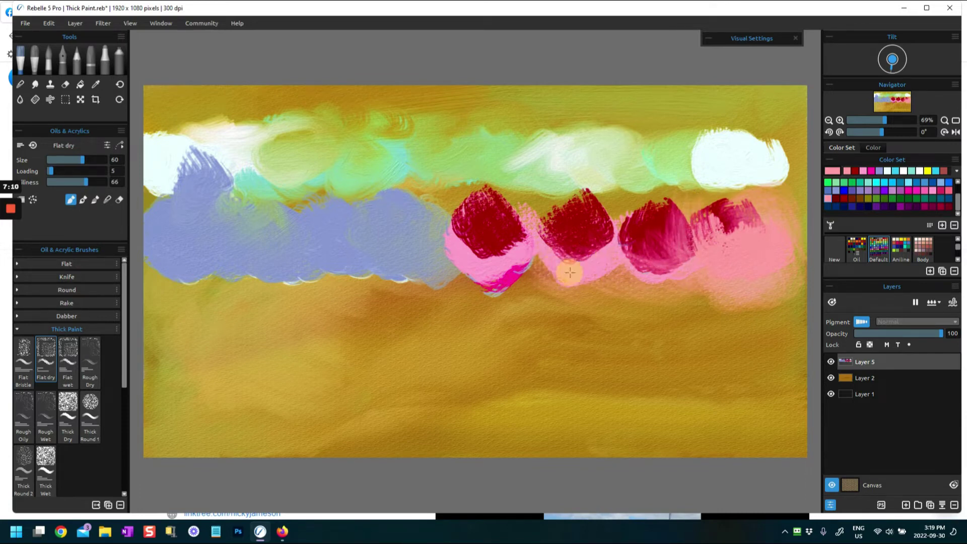
# Raise the loading to 91, paint a thick salmon band under the row and repaint the four dark red patches above it
pyautogui.moveTo(50, 172); pyautogui.dragTo(89, 179)
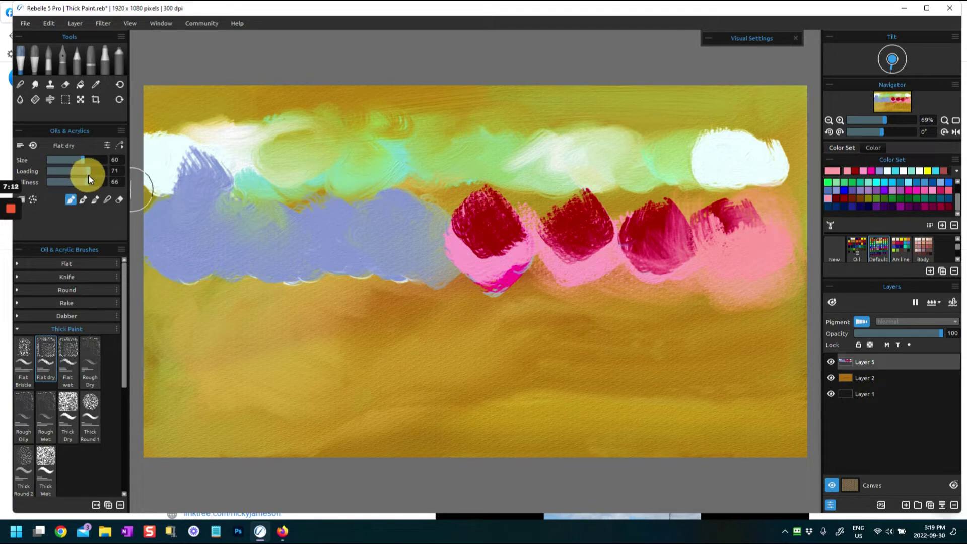
pyautogui.moveTo(541, 260)
pyautogui.mouseDown()
pyautogui.moveTo(572, 257)
pyautogui.moveTo(540, 256)
pyautogui.moveTo(587, 270)
pyautogui.moveTo(587, 280)
pyautogui.moveTo(518, 271)
pyautogui.moveTo(512, 259)
pyautogui.moveTo(490, 274)
pyautogui.moveTo(521, 268)
pyautogui.moveTo(470, 256)
pyautogui.moveTo(635, 267)
pyautogui.moveTo(618, 285)
pyautogui.moveTo(789, 259)
pyautogui.mouseUp()
pyautogui.click(844, 198)
pyautogui.moveTo(761, 214)
pyautogui.mouseDown()
pyautogui.moveTo(723, 222)
pyautogui.moveTo(738, 232)
pyautogui.moveTo(643, 216)
pyautogui.moveTo(599, 218)
pyautogui.moveTo(559, 237)
pyautogui.moveTo(497, 216)
pyautogui.moveTo(486, 232)
pyautogui.mouseUp()
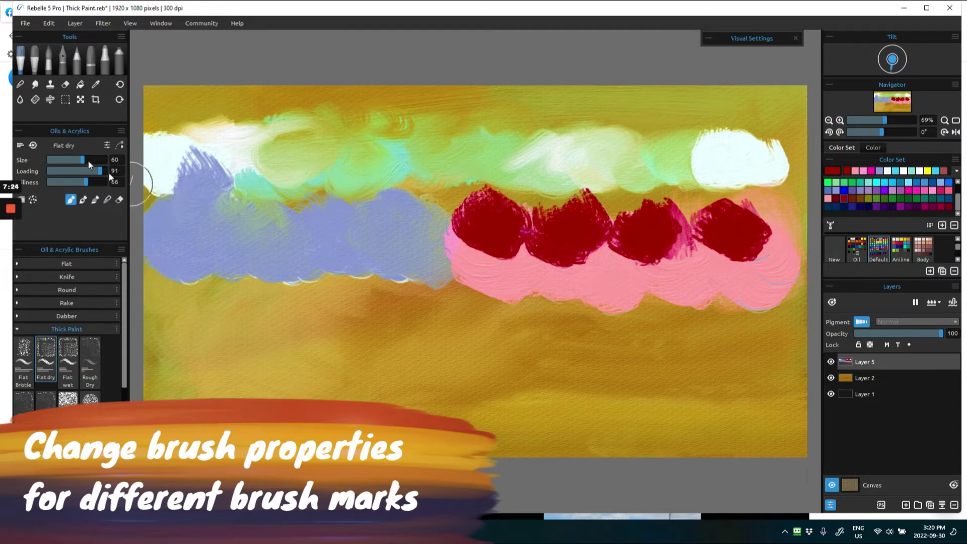
# With the Flat wet brush, paint a dark red patch below the periwinkle strip and a green strip over it, setting oiliness to 24
pyautogui.click(70, 349)
pyautogui.moveTo(172, 302)
pyautogui.mouseDown()
pyautogui.moveTo(191, 317)
pyautogui.moveTo(167, 302)
pyautogui.moveTo(180, 297)
pyautogui.moveTo(213, 319)
pyautogui.moveTo(195, 306)
pyautogui.moveTo(190, 314)
pyautogui.moveTo(217, 312)
pyautogui.moveTo(204, 304)
pyautogui.moveTo(174, 305)
pyautogui.moveTo(189, 300)
pyautogui.moveTo(207, 318)
pyautogui.moveTo(224, 299)
pyautogui.moveTo(188, 311)
pyautogui.moveTo(208, 324)
pyautogui.moveTo(223, 296)
pyautogui.moveTo(185, 303)
pyautogui.moveTo(195, 318)
pyautogui.moveTo(227, 309)
pyautogui.mouseUp()
pyautogui.click(912, 199)
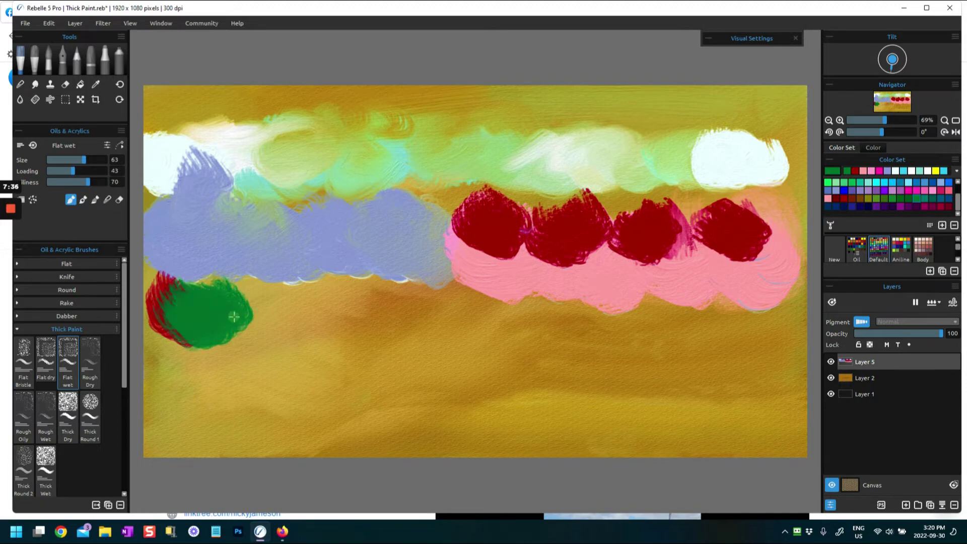
pyautogui.moveTo(85, 183); pyautogui.dragTo(60, 184)
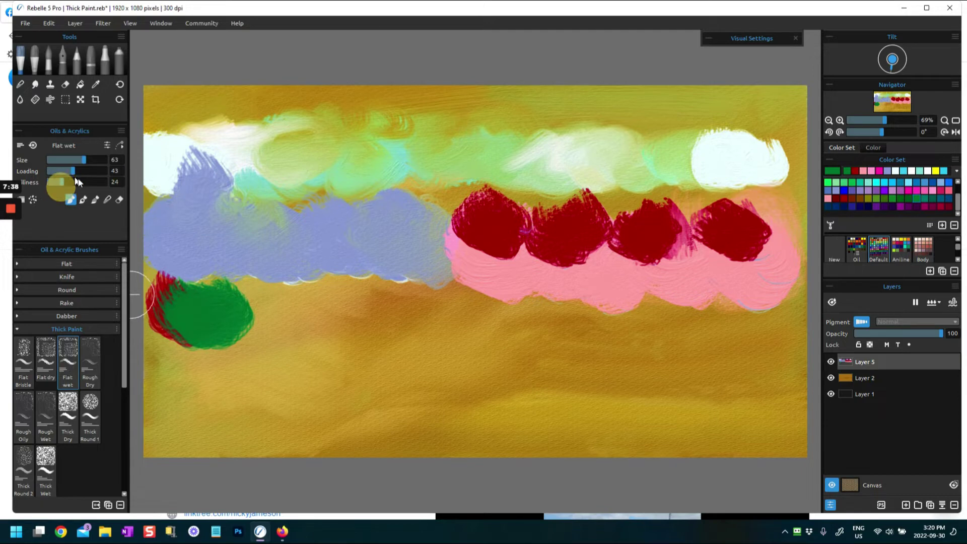
pyautogui.moveTo(233, 303)
pyautogui.mouseDown()
pyautogui.moveTo(270, 302)
pyautogui.moveTo(292, 317)
pyautogui.moveTo(274, 328)
pyautogui.moveTo(295, 319)
pyautogui.moveTo(287, 313)
pyautogui.moveTo(335, 307)
pyautogui.moveTo(322, 325)
pyautogui.moveTo(346, 300)
pyautogui.moveTo(356, 313)
pyautogui.moveTo(378, 304)
pyautogui.moveTo(383, 313)
pyautogui.mouseUp()
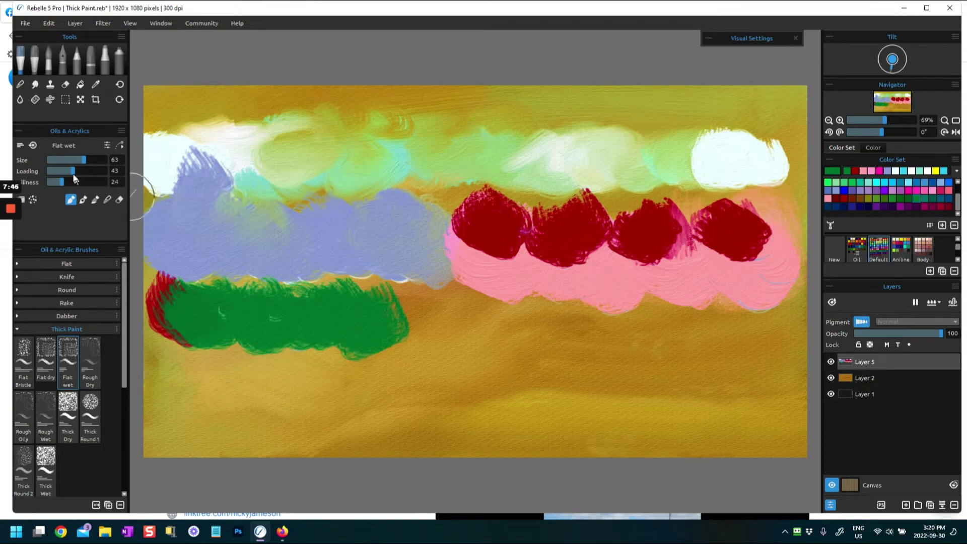
pyautogui.moveTo(362, 313)
pyautogui.mouseDown()
pyautogui.moveTo(375, 298)
pyautogui.moveTo(367, 309)
pyautogui.moveTo(417, 309)
pyautogui.moveTo(395, 316)
pyautogui.moveTo(398, 333)
pyautogui.mouseUp()
# Set the brush size to 28 and loading to 31, and add finer green strokes over the green strip's left part and right end
pyautogui.click(69, 161)
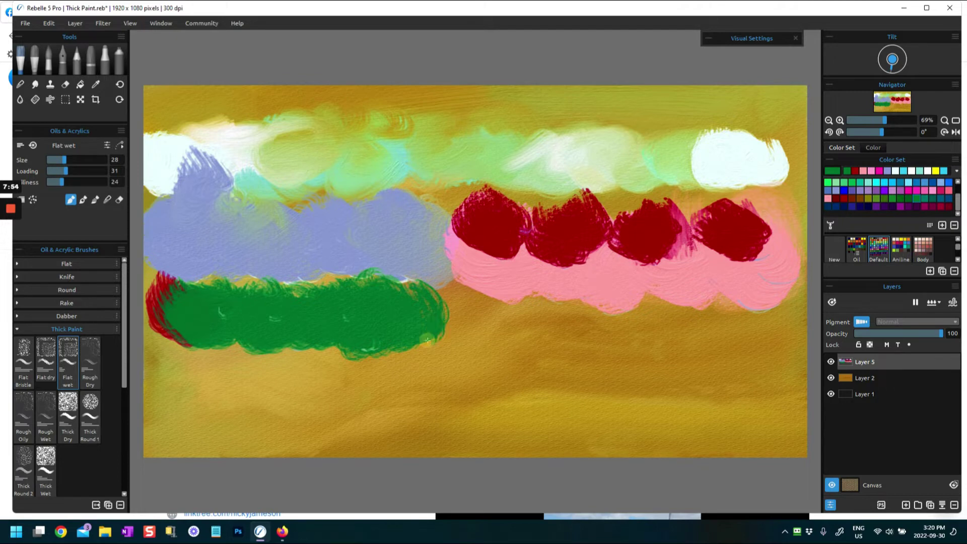
pyautogui.moveTo(167, 302); pyautogui.dragTo(308, 309)
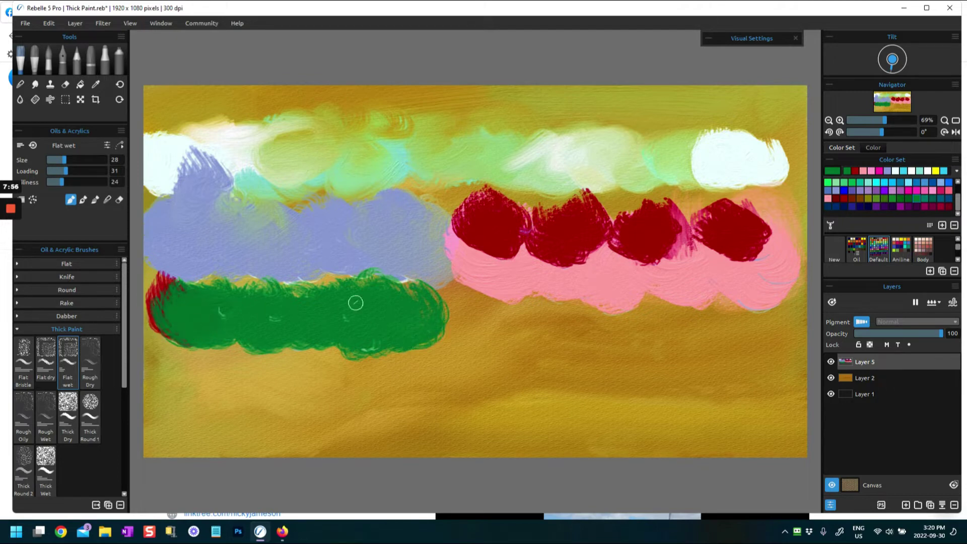
pyautogui.moveTo(422, 282)
pyautogui.mouseDown()
pyautogui.moveTo(412, 333)
pyautogui.moveTo(453, 317)
pyautogui.mouseUp()
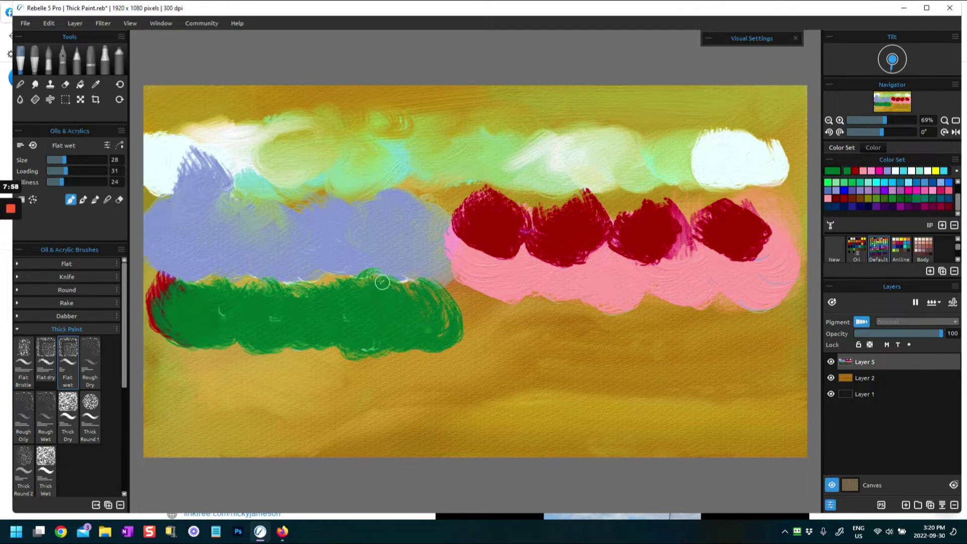
pyautogui.moveTo(402, 335); pyautogui.dragTo(471, 316)
# Paint a filled teal oval on the right end of the green strip
pyautogui.click(861, 182)
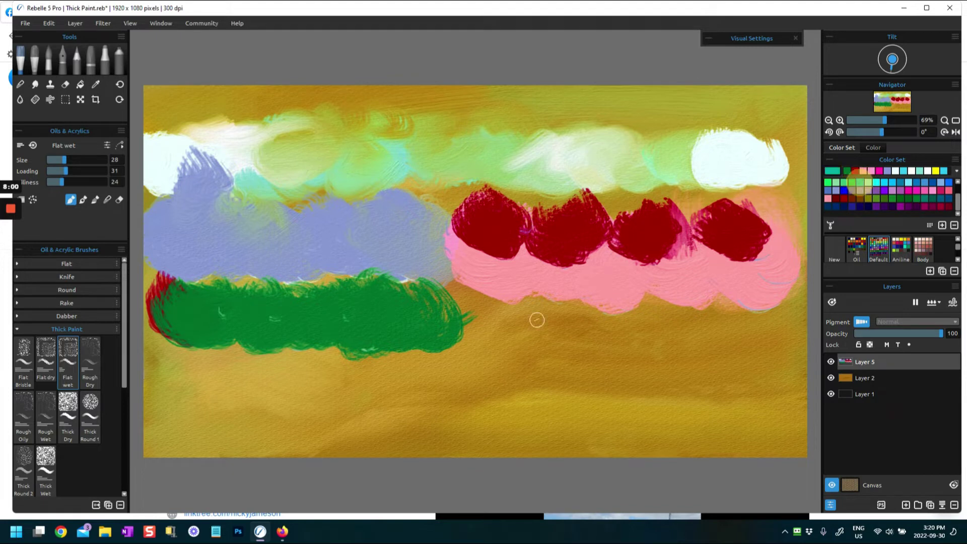
pyautogui.moveTo(397, 292)
pyautogui.mouseDown()
pyautogui.moveTo(434, 318)
pyautogui.moveTo(388, 295)
pyautogui.moveTo(423, 323)
pyautogui.moveTo(389, 285)
pyautogui.mouseUp()
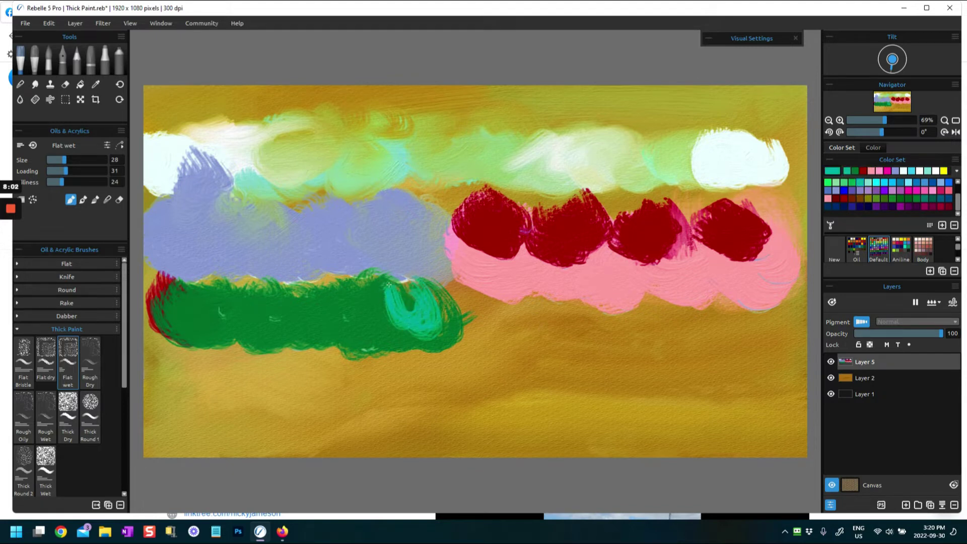
pyautogui.moveTo(396, 324)
pyautogui.mouseDown()
pyautogui.moveTo(392, 290)
pyautogui.moveTo(423, 303)
pyautogui.moveTo(420, 329)
pyautogui.moveTo(401, 291)
pyautogui.moveTo(419, 301)
pyautogui.moveTo(409, 315)
pyautogui.moveTo(387, 277)
pyautogui.moveTo(427, 303)
pyautogui.moveTo(425, 330)
pyautogui.moveTo(397, 282)
pyautogui.mouseUp()
# Paint a bright blue oval on the green strip and a blue centre inside the teal oval, widening the blue oval in a mixing mode
pyautogui.click(844, 191)
pyautogui.moveTo(305, 291)
pyautogui.mouseDown()
pyautogui.moveTo(326, 337)
pyautogui.moveTo(348, 292)
pyautogui.mouseUp()
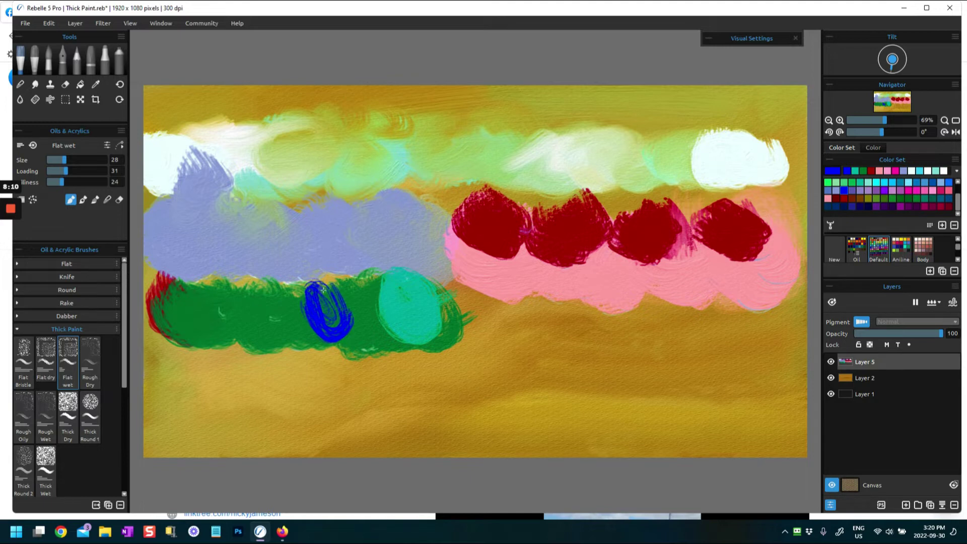
pyautogui.moveTo(336, 328)
pyautogui.mouseDown()
pyautogui.moveTo(334, 303)
pyautogui.moveTo(307, 289)
pyautogui.moveTo(340, 307)
pyautogui.moveTo(312, 291)
pyautogui.moveTo(330, 333)
pyautogui.moveTo(339, 310)
pyautogui.moveTo(306, 307)
pyautogui.moveTo(320, 302)
pyautogui.moveTo(331, 336)
pyautogui.moveTo(311, 285)
pyautogui.mouseUp()
pyautogui.moveTo(332, 319); pyautogui.dragTo(313, 324)
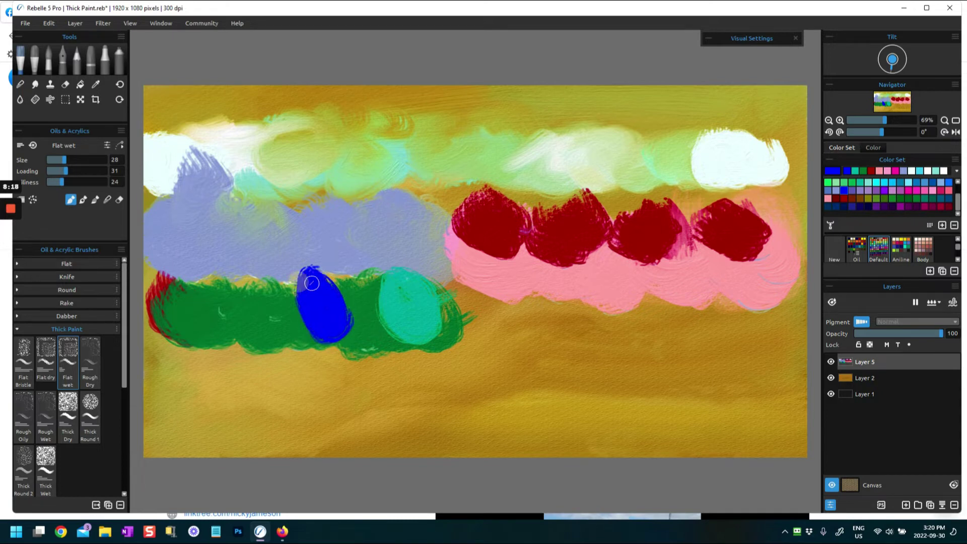
pyautogui.moveTo(395, 282); pyautogui.dragTo(414, 315)
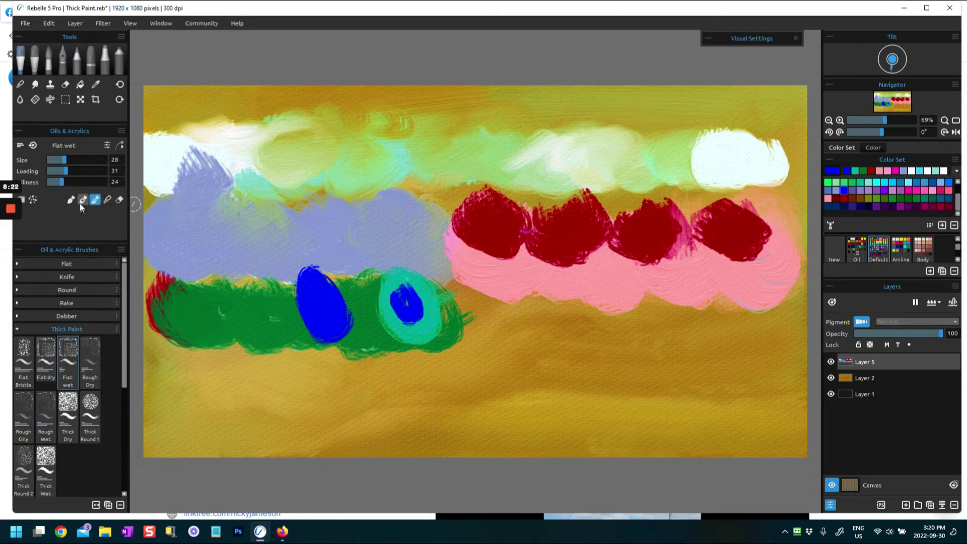
pyautogui.moveTo(302, 295)
pyautogui.mouseDown()
pyautogui.moveTo(319, 307)
pyautogui.moveTo(318, 330)
pyautogui.moveTo(300, 290)
pyautogui.moveTo(328, 303)
pyautogui.moveTo(334, 318)
pyautogui.moveTo(356, 313)
pyautogui.moveTo(358, 333)
pyautogui.mouseUp()
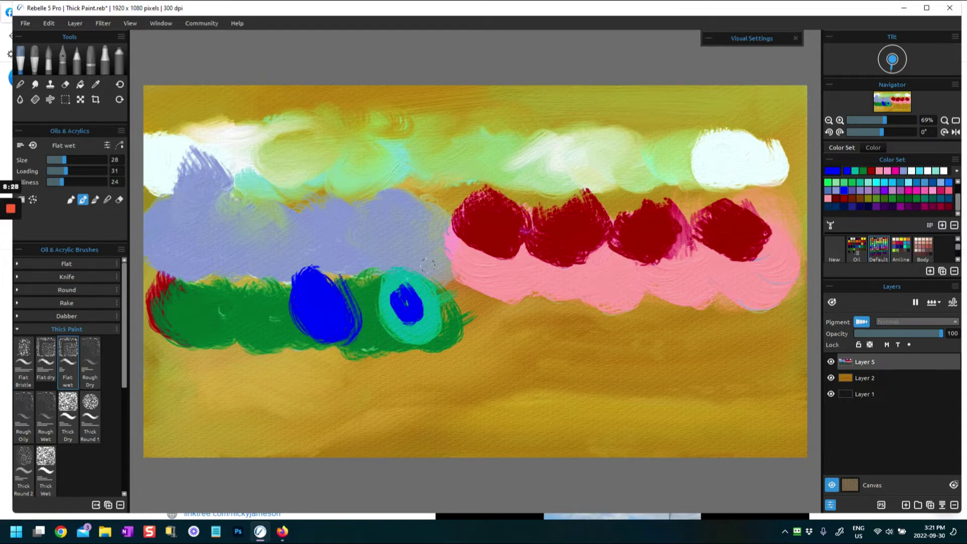
# Sample periwinkle from the strip above and stroke it around the lower halves of the blue oval and the teal oval's centre
pyautogui.keyDown('alt'); pyautogui.click(350, 233); pyautogui.keyUp('alt')
pyautogui.moveTo(358, 278)
pyautogui.mouseDown()
pyautogui.moveTo(361, 313)
pyautogui.moveTo(346, 306)
pyautogui.moveTo(350, 333)
pyautogui.moveTo(297, 307)
pyautogui.moveTo(324, 330)
pyautogui.moveTo(285, 296)
pyautogui.moveTo(315, 324)
pyautogui.mouseUp()
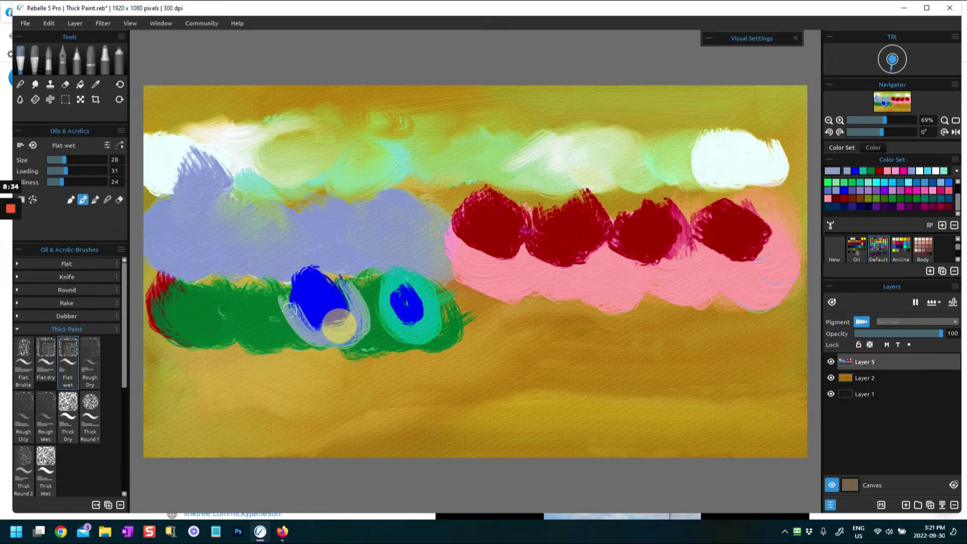
pyautogui.moveTo(420, 328)
pyautogui.mouseDown()
pyautogui.moveTo(424, 310)
pyautogui.moveTo(400, 291)
pyautogui.mouseUp()
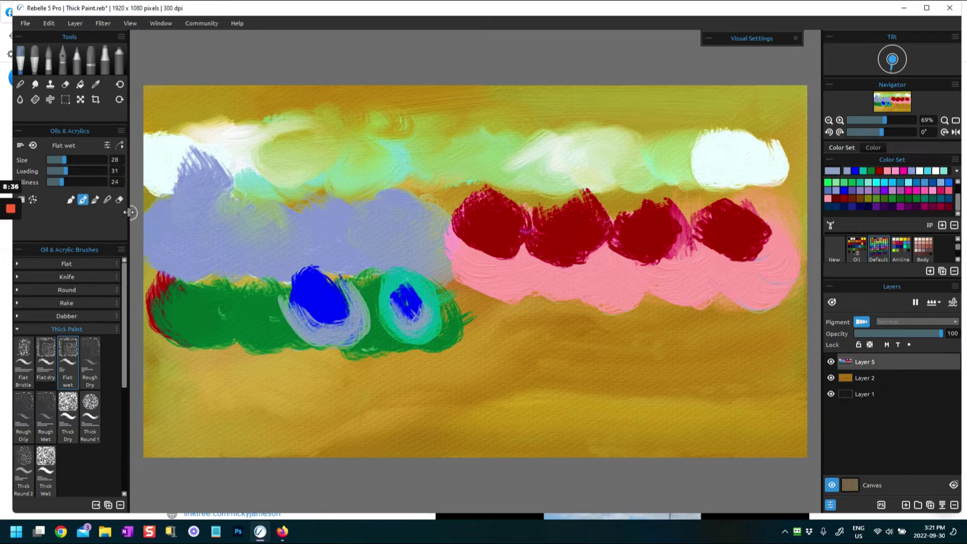
pyautogui.moveTo(280, 319); pyautogui.dragTo(326, 326)
pyautogui.moveTo(338, 283)
pyautogui.mouseDown()
pyautogui.moveTo(350, 335)
pyautogui.moveTo(324, 328)
pyautogui.moveTo(318, 297)
pyautogui.moveTo(335, 328)
pyautogui.mouseUp()
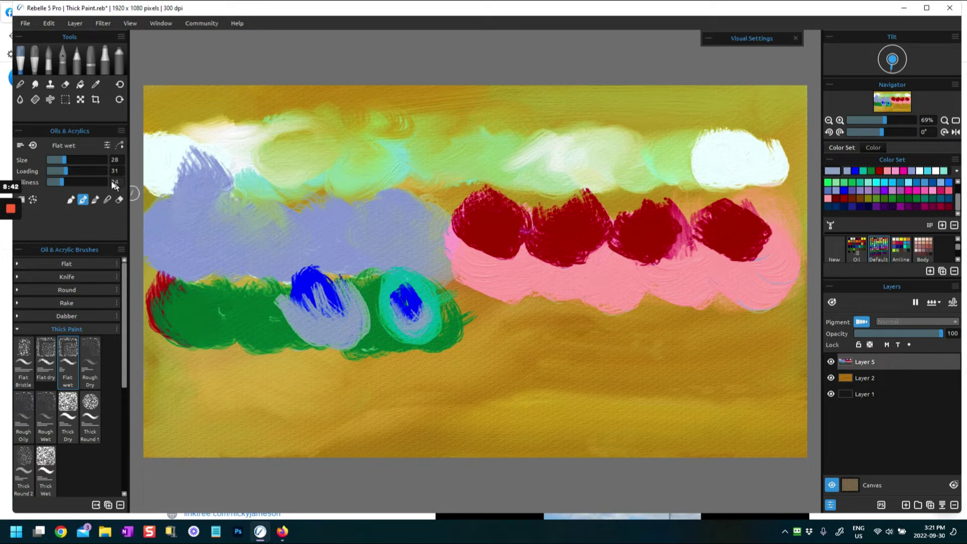
# Switch to a blending paint mode, sample the strip's green and soften the edges and centres of both ovals
pyautogui.click(97, 200)
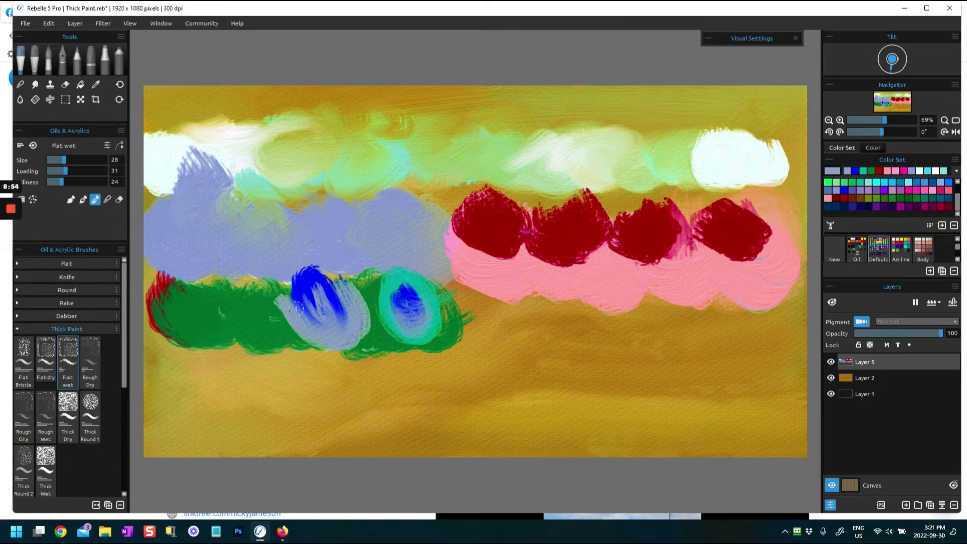
pyautogui.keyDown('alt'); pyautogui.click(264, 308); pyautogui.keyUp('alt')
pyautogui.moveTo(264, 308)
pyautogui.mouseDown()
pyautogui.moveTo(303, 318)
pyautogui.moveTo(301, 329)
pyautogui.moveTo(263, 280)
pyautogui.mouseUp()
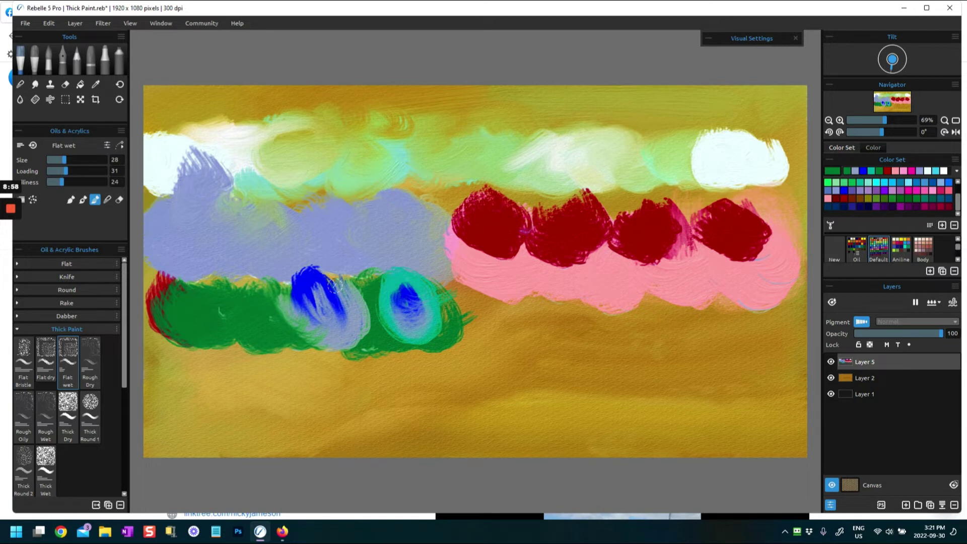
pyautogui.moveTo(363, 312); pyautogui.dragTo(362, 339)
pyautogui.moveTo(408, 298); pyautogui.dragTo(410, 313)
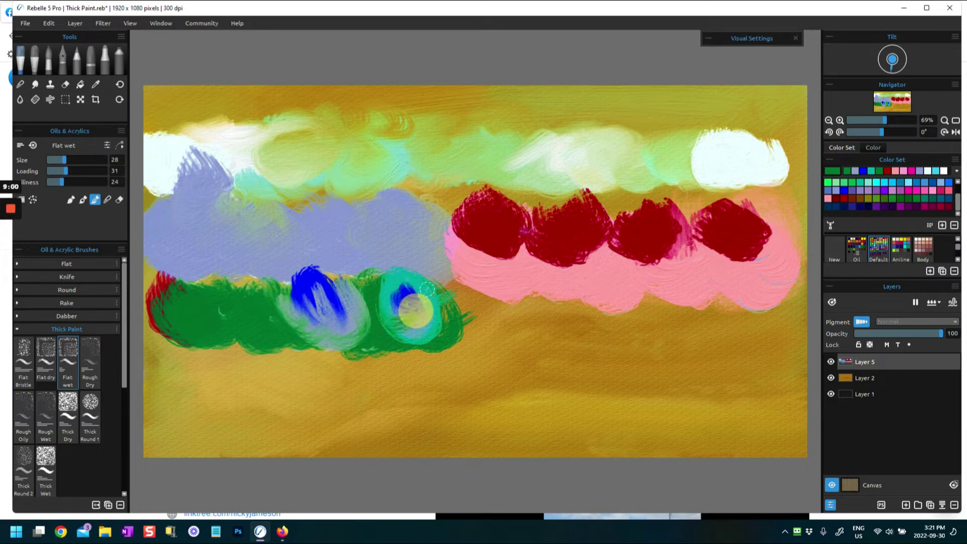
# Resample green from the strip, raise the loading to 72 and blend green into the edges of the teal oval
pyautogui.keyDown('alt'); pyautogui.click(421, 345); pyautogui.keyUp('alt')
pyautogui.moveTo(376, 272); pyautogui.dragTo(370, 288)
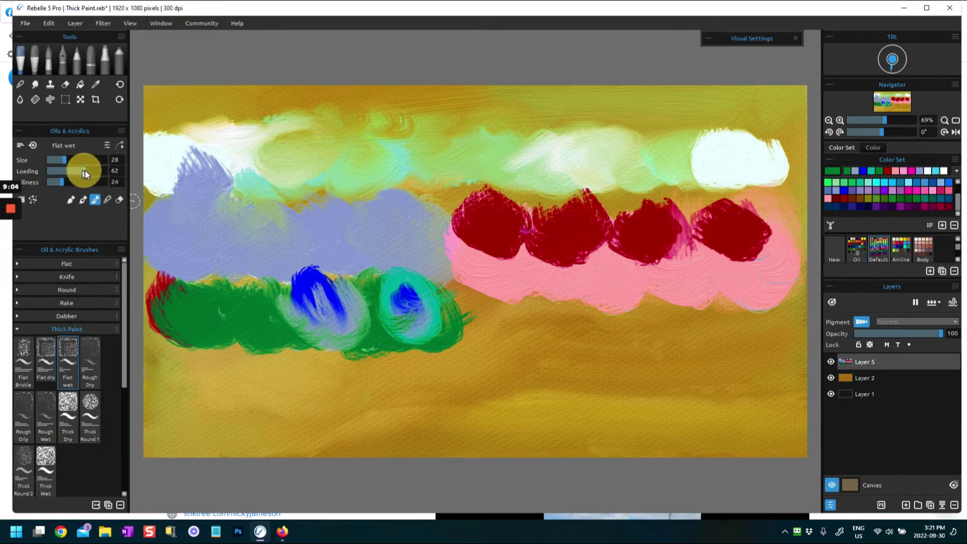
pyautogui.keyDown('alt'); pyautogui.click(432, 328); pyautogui.keyUp('alt')
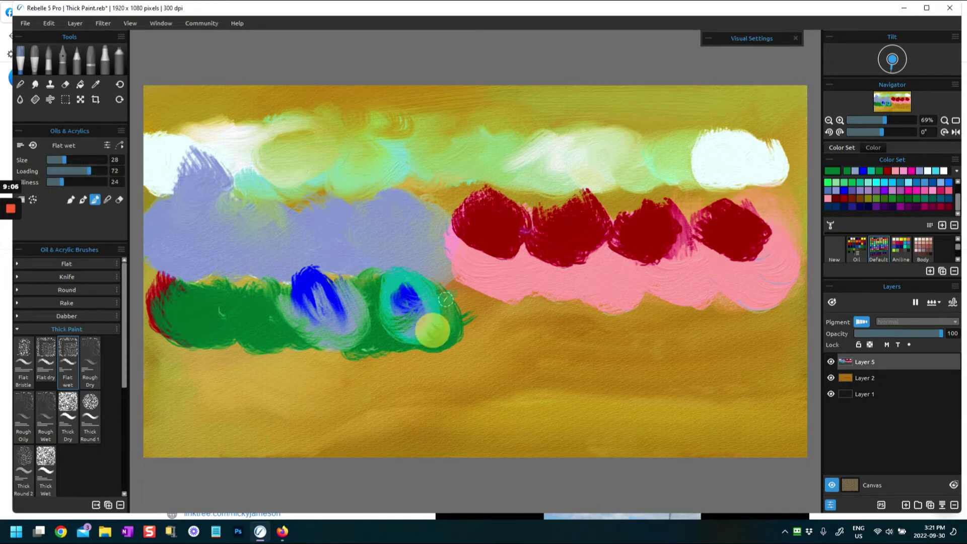
pyautogui.keyDown('alt'); pyautogui.click(380, 308); pyautogui.keyUp('alt')
pyautogui.moveTo(379, 302); pyautogui.dragTo(385, 322)
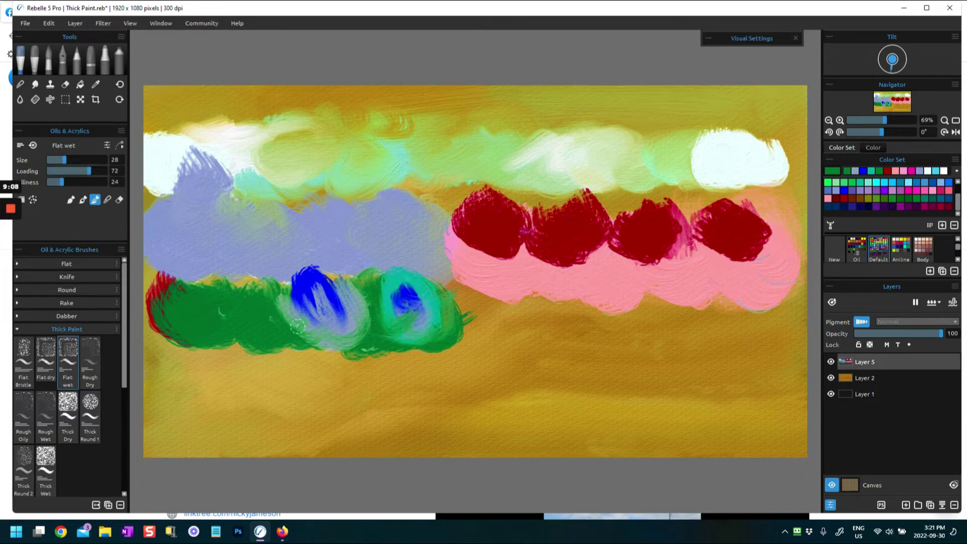
# Select the Rough Dry brush and dab a dark purple patch beyond the right end of the green strip
pyautogui.click(92, 353)
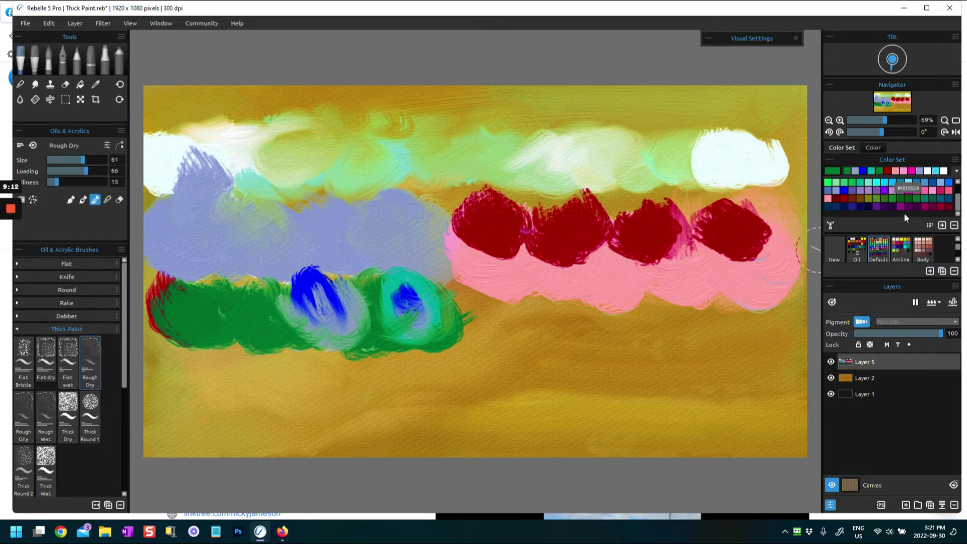
pyautogui.click(886, 206)
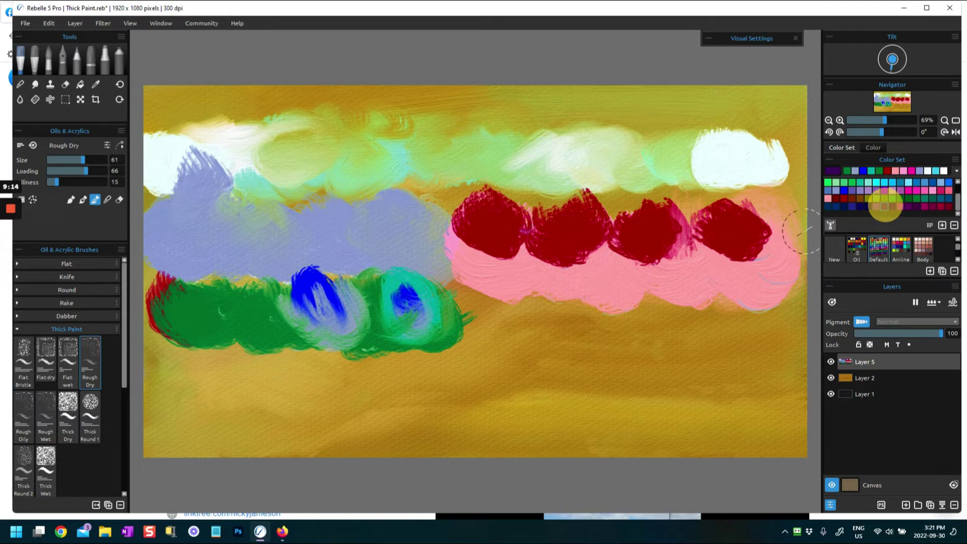
pyautogui.moveTo(491, 310)
pyautogui.mouseDown()
pyautogui.moveTo(501, 335)
pyautogui.moveTo(478, 313)
pyautogui.mouseUp()
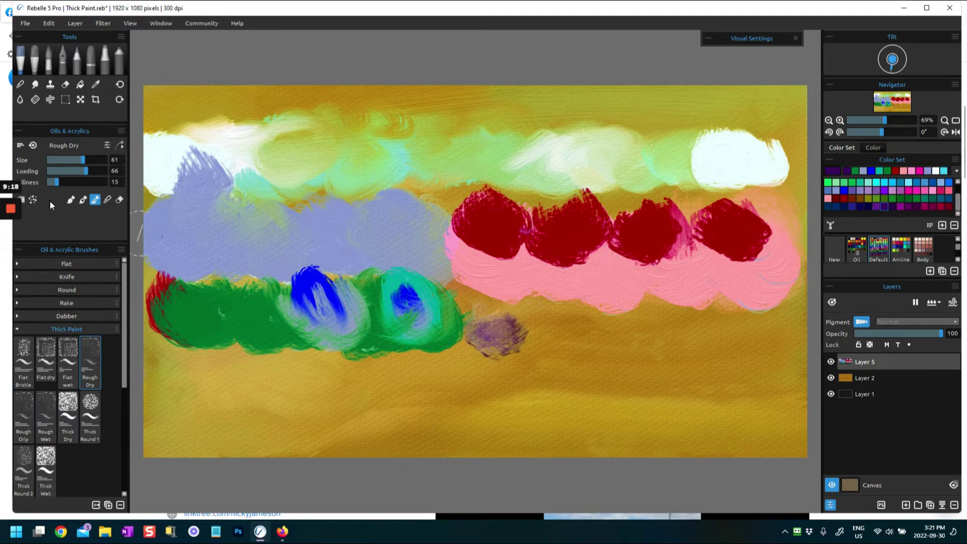
# Set the oiliness to 37, switch to the normal paint mode and extend the dark purple patch below the pink strip
pyautogui.moveTo(65, 183); pyautogui.dragTo(69, 182)
pyautogui.moveTo(501, 332); pyautogui.dragTo(512, 327)
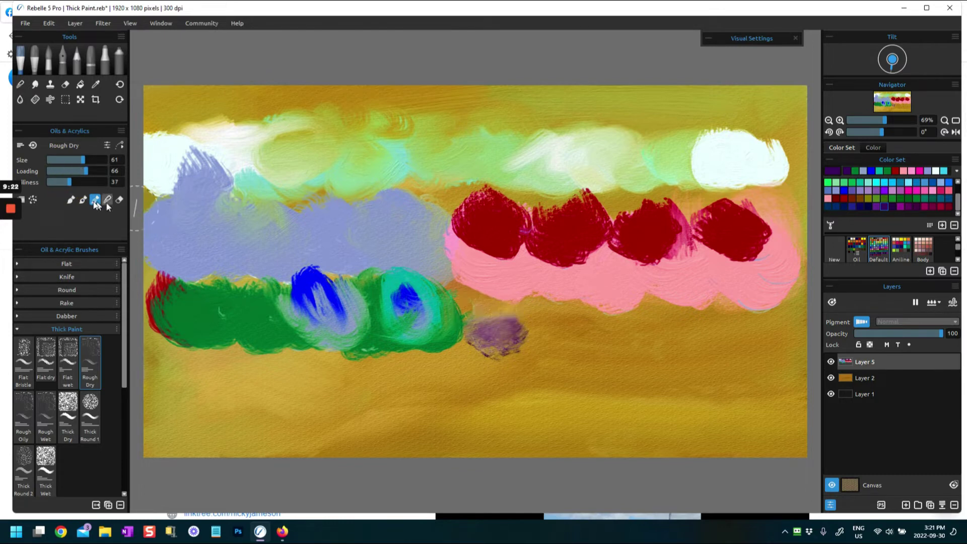
pyautogui.click(70, 199)
pyautogui.moveTo(513, 330)
pyautogui.mouseDown()
pyautogui.moveTo(481, 316)
pyautogui.moveTo(499, 316)
pyautogui.moveTo(498, 329)
pyautogui.moveTo(525, 346)
pyautogui.moveTo(509, 364)
pyautogui.moveTo(520, 360)
pyautogui.moveTo(512, 342)
pyautogui.moveTo(541, 323)
pyautogui.moveTo(530, 309)
pyautogui.moveTo(537, 304)
pyautogui.moveTo(551, 313)
pyautogui.moveTo(531, 365)
pyautogui.moveTo(565, 358)
pyautogui.moveTo(534, 347)
pyautogui.moveTo(552, 335)
pyautogui.moveTo(460, 307)
pyautogui.moveTo(457, 296)
pyautogui.moveTo(629, 349)
pyautogui.moveTo(566, 322)
pyautogui.moveTo(588, 310)
pyautogui.moveTo(597, 318)
pyautogui.moveTo(575, 365)
pyautogui.moveTo(591, 367)
pyautogui.moveTo(569, 353)
pyautogui.moveTo(591, 327)
pyautogui.moveTo(622, 325)
pyautogui.moveTo(569, 338)
pyautogui.moveTo(606, 321)
pyautogui.moveTo(626, 329)
pyautogui.moveTo(617, 368)
pyautogui.moveTo(645, 320)
pyautogui.moveTo(657, 319)
pyautogui.moveTo(612, 347)
pyautogui.moveTo(628, 345)
pyautogui.moveTo(523, 317)
pyautogui.moveTo(538, 370)
pyautogui.moveTo(586, 375)
pyautogui.moveTo(624, 360)
pyautogui.moveTo(664, 308)
pyautogui.moveTo(643, 308)
pyautogui.moveTo(653, 330)
pyautogui.moveTo(647, 354)
pyautogui.mouseUp()
# Set the size to 37, oiliness to 28 and loading to 98, and stroke pink over the purple patch's right end
pyautogui.moveTo(73, 162); pyautogui.dragTo(69, 161)
pyautogui.moveTo(605, 385)
pyautogui.mouseDown()
pyautogui.moveTo(578, 374)
pyautogui.moveTo(630, 371)
pyautogui.moveTo(629, 321)
pyautogui.moveTo(674, 280)
pyautogui.moveTo(600, 330)
pyautogui.moveTo(650, 308)
pyautogui.moveTo(642, 387)
pyautogui.moveTo(627, 386)
pyautogui.moveTo(650, 315)
pyautogui.moveTo(665, 308)
pyautogui.moveTo(648, 385)
pyautogui.mouseUp()
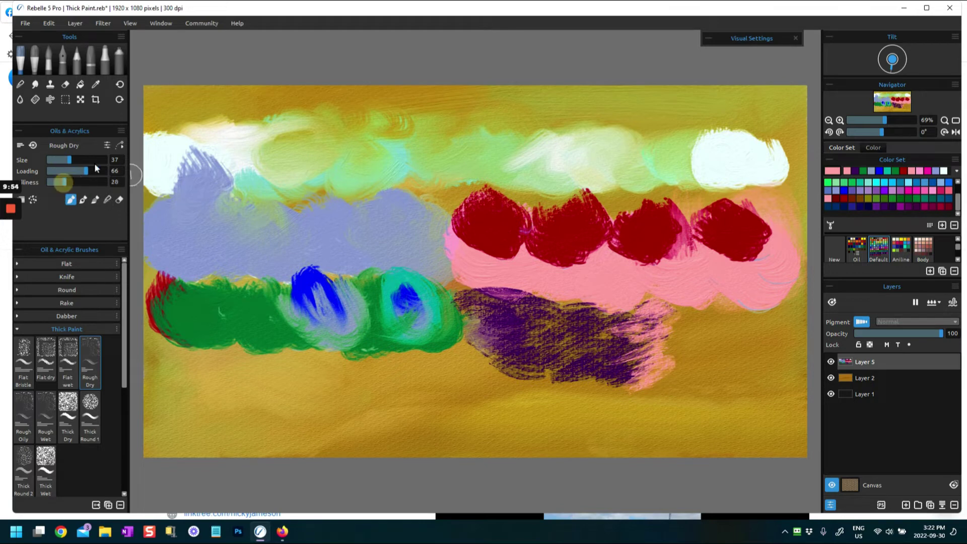
pyautogui.moveTo(93, 175); pyautogui.dragTo(104, 172)
pyautogui.moveTo(615, 345); pyautogui.dragTo(653, 329)
# Sample dark purple from the patch and paint it over the pink strokes at its right end
pyautogui.keyDown('alt'); pyautogui.click(610, 361); pyautogui.keyUp('alt')
pyautogui.moveTo(610, 361)
pyautogui.mouseDown()
pyautogui.moveTo(641, 357)
pyautogui.moveTo(607, 357)
pyautogui.moveTo(640, 353)
pyautogui.moveTo(606, 342)
pyautogui.moveTo(652, 337)
pyautogui.moveTo(606, 331)
pyautogui.moveTo(668, 318)
pyautogui.mouseUp()
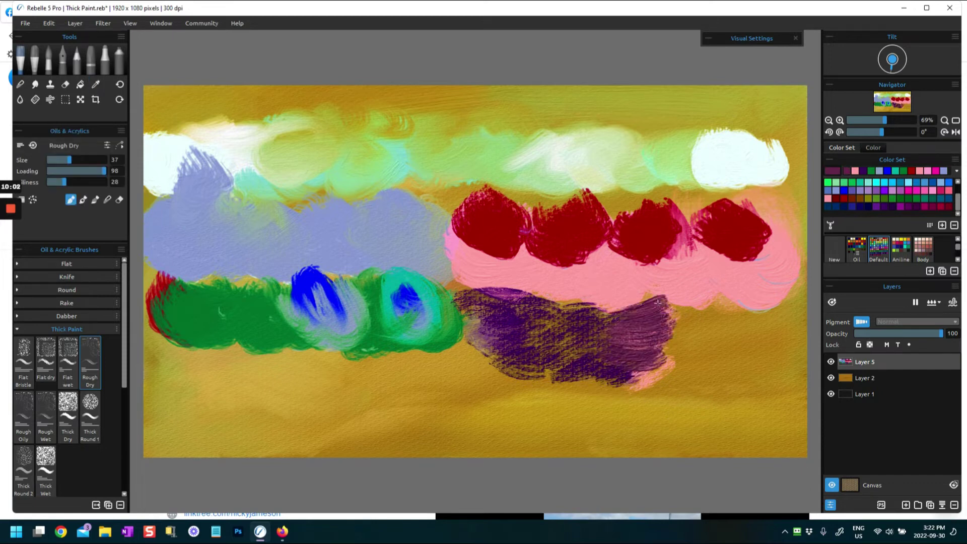
pyautogui.moveTo(600, 385)
pyautogui.mouseDown()
pyautogui.moveTo(655, 367)
pyautogui.moveTo(608, 380)
pyautogui.mouseUp()
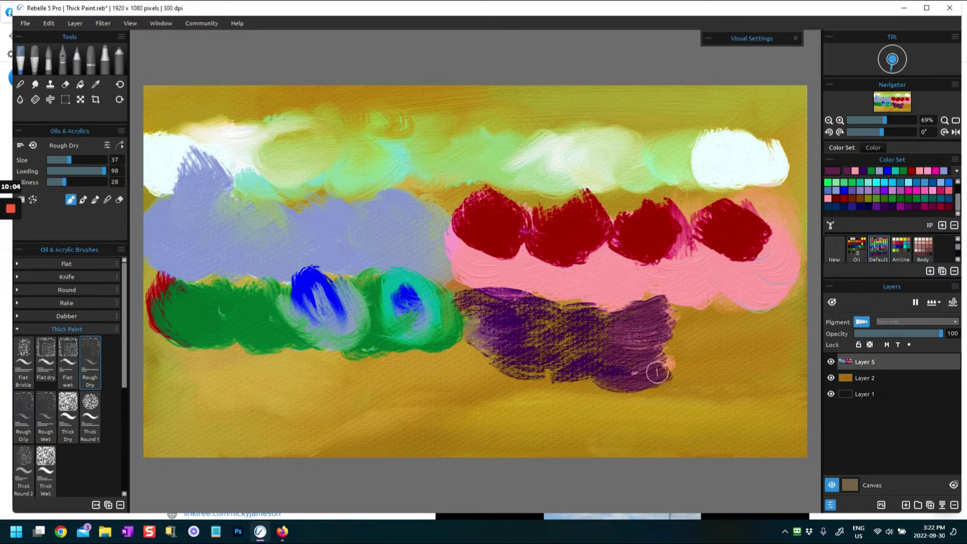
# Stroke sampled pink over both ends of the purple patch, and work resampled dark purple along its lower edge
pyautogui.keyDown('alt'); pyautogui.click(691, 292); pyautogui.keyUp('alt')
pyautogui.moveTo(676, 328)
pyautogui.mouseDown()
pyautogui.moveTo(657, 339)
pyautogui.moveTo(669, 346)
pyautogui.moveTo(689, 331)
pyautogui.moveTo(641, 345)
pyautogui.moveTo(683, 317)
pyautogui.moveTo(643, 330)
pyautogui.moveTo(681, 307)
pyautogui.moveTo(631, 320)
pyautogui.moveTo(670, 316)
pyautogui.moveTo(617, 308)
pyautogui.moveTo(648, 309)
pyautogui.moveTo(623, 366)
pyautogui.moveTo(688, 361)
pyautogui.moveTo(630, 357)
pyautogui.mouseUp()
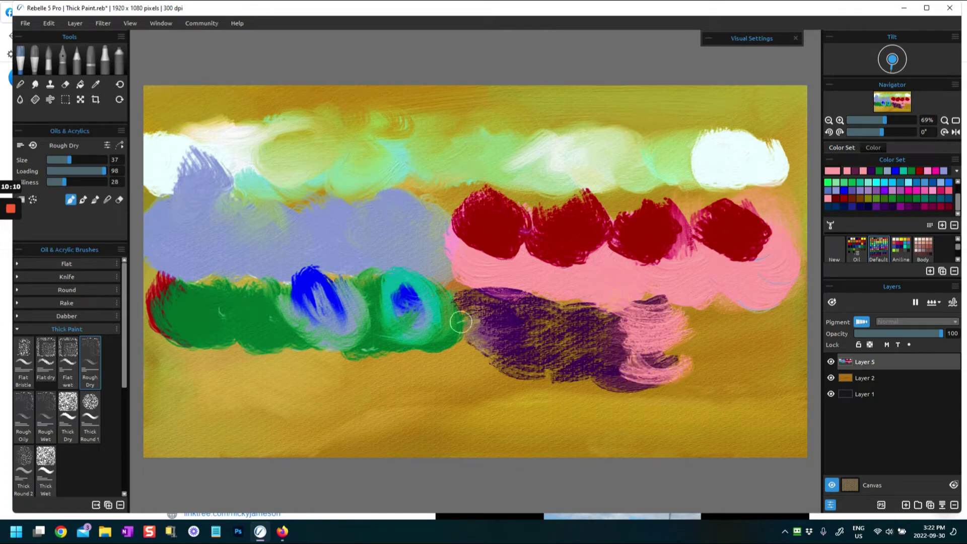
pyautogui.keyDown('alt'); pyautogui.click(518, 339); pyautogui.keyUp('alt')
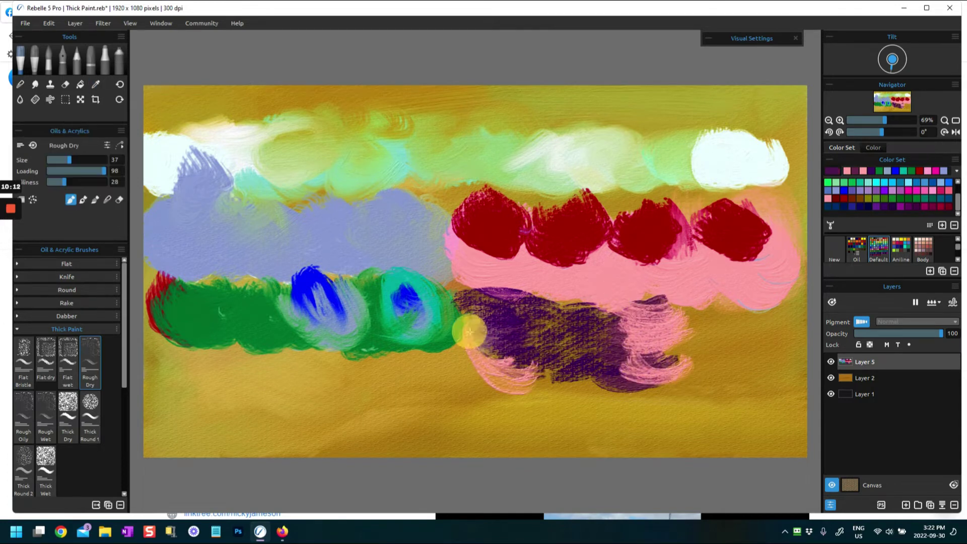
pyautogui.moveTo(519, 340); pyautogui.dragTo(495, 365)
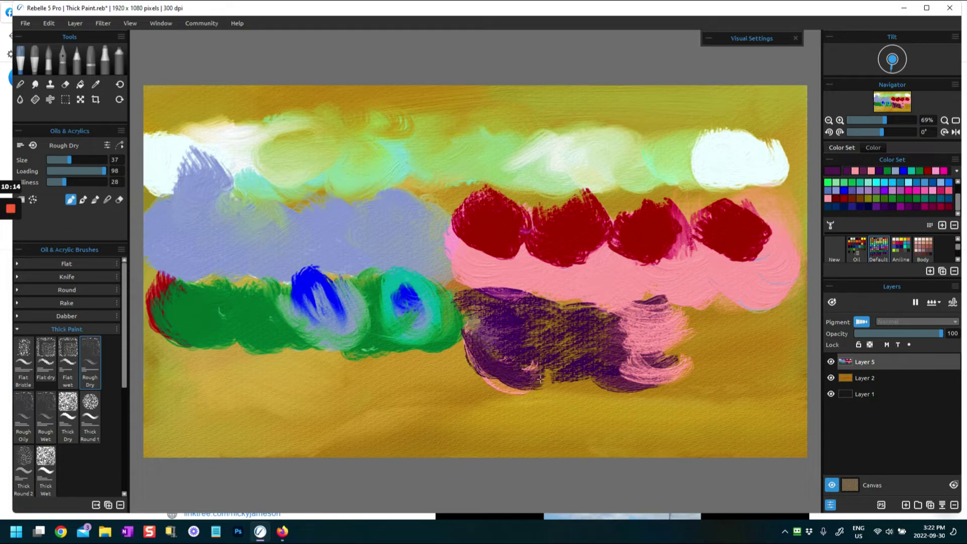
pyautogui.moveTo(487, 365)
pyautogui.mouseDown()
pyautogui.moveTo(579, 377)
pyautogui.moveTo(600, 391)
pyautogui.moveTo(593, 396)
pyautogui.mouseUp()
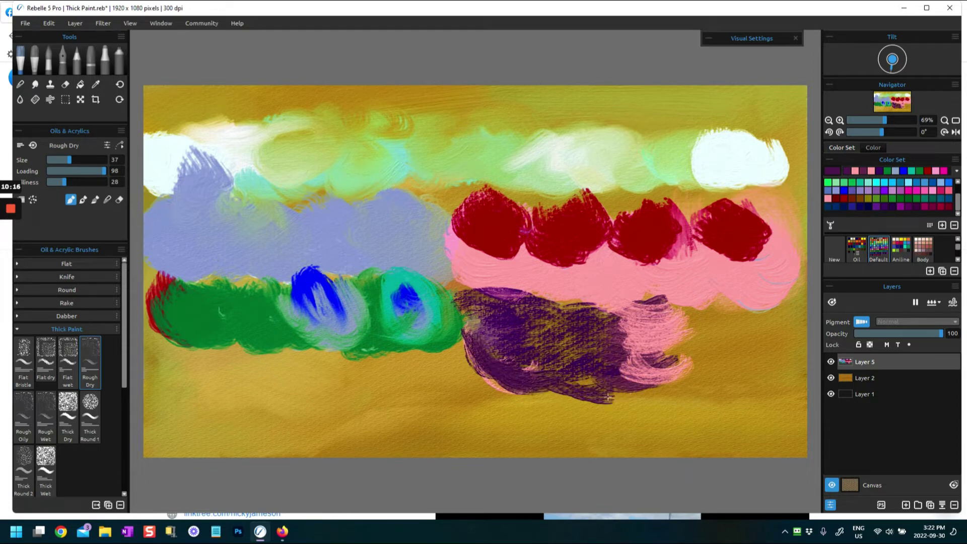
# Sample green from the neighbouring strip and paint curved strokes around the purple patch and over its pink upper-right end
pyautogui.keyDown('alt'); pyautogui.click(455, 326); pyautogui.keyUp('alt')
pyautogui.moveTo(459, 328)
pyautogui.mouseDown()
pyautogui.moveTo(525, 317)
pyautogui.moveTo(506, 311)
pyautogui.mouseUp()
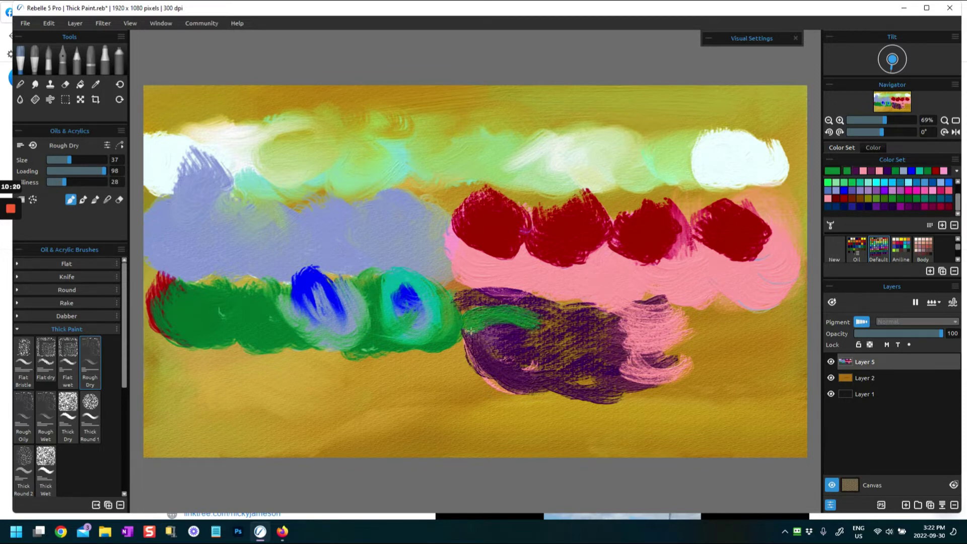
pyautogui.moveTo(471, 340)
pyautogui.mouseDown()
pyautogui.moveTo(505, 372)
pyautogui.moveTo(481, 355)
pyautogui.moveTo(587, 379)
pyautogui.mouseUp()
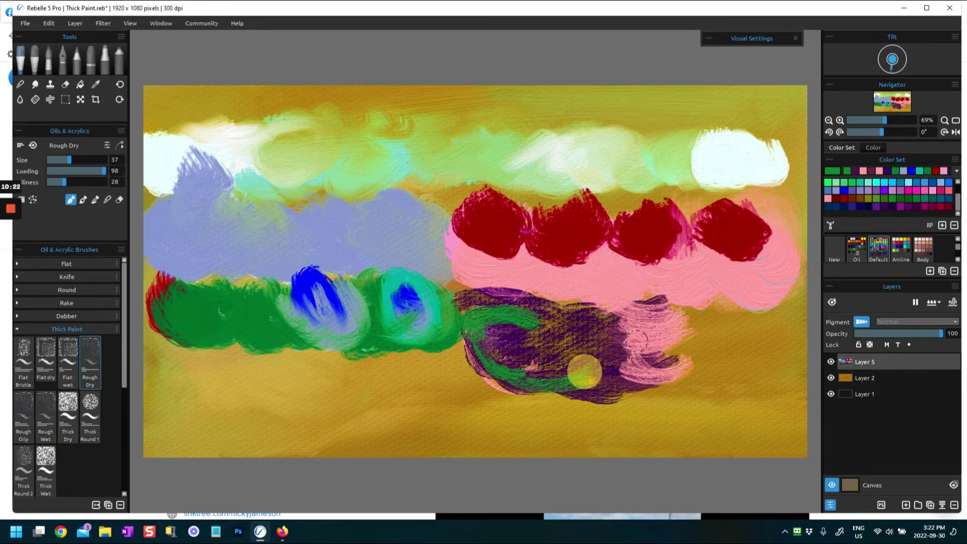
pyautogui.moveTo(466, 306); pyautogui.dragTo(476, 303)
pyautogui.moveTo(593, 309); pyautogui.dragTo(549, 321)
pyautogui.moveTo(572, 394); pyautogui.dragTo(555, 374)
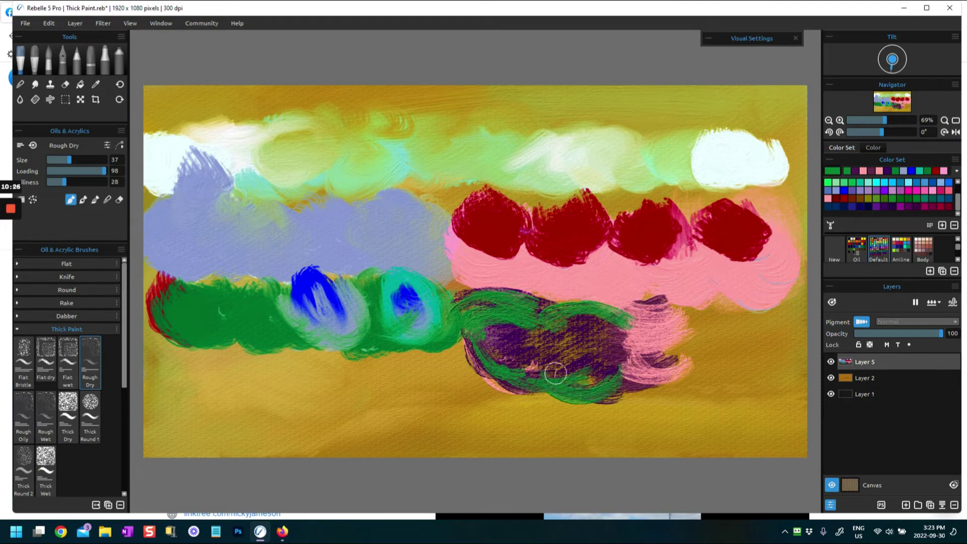
pyautogui.moveTo(618, 320); pyautogui.dragTo(587, 391)
pyautogui.moveTo(501, 324); pyautogui.dragTo(527, 350)
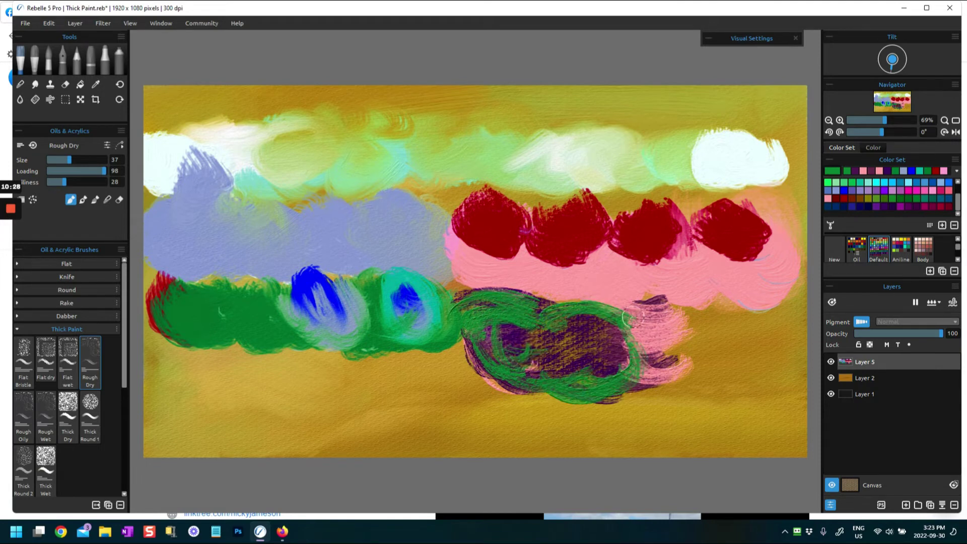
pyautogui.moveTo(641, 305); pyautogui.dragTo(700, 295)
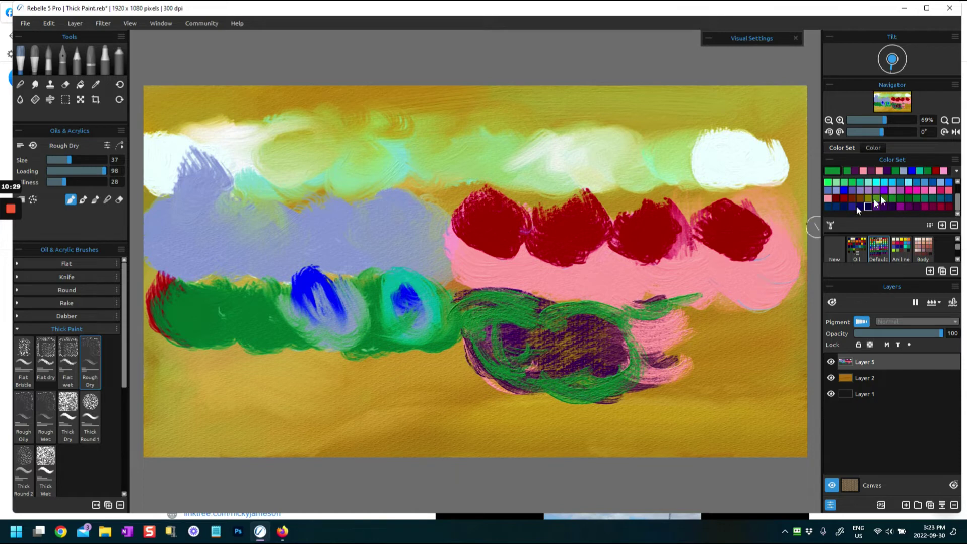
# Paint teal strokes, followed by bright turquoise ones, over the pink right end of the purple patch
pyautogui.click(925, 199)
pyautogui.moveTo(627, 313)
pyautogui.mouseDown()
pyautogui.moveTo(665, 302)
pyautogui.moveTo(643, 312)
pyautogui.moveTo(665, 319)
pyautogui.mouseUp()
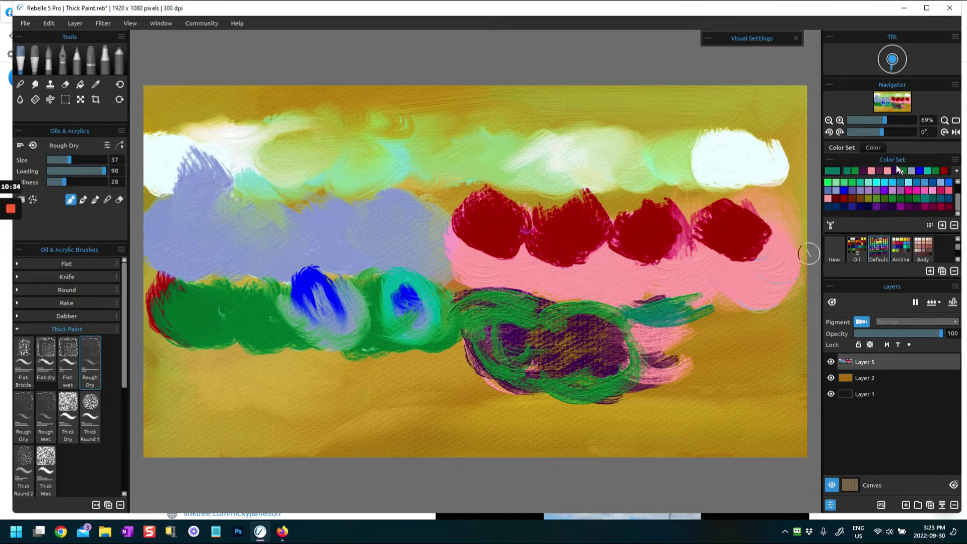
pyautogui.click(874, 148)
pyautogui.click(916, 199)
pyautogui.moveTo(633, 338)
pyautogui.mouseDown()
pyautogui.moveTo(640, 323)
pyautogui.moveTo(675, 319)
pyautogui.moveTo(673, 304)
pyautogui.mouseUp()
pyautogui.moveTo(622, 370)
pyautogui.mouseDown()
pyautogui.moveTo(676, 328)
pyautogui.moveTo(663, 345)
pyautogui.moveTo(673, 363)
pyautogui.mouseUp()
# Raise the oiliness to 100 and paint more turquoise strokes over the patch's right end
pyautogui.moveTo(59, 186); pyautogui.dragTo(105, 182)
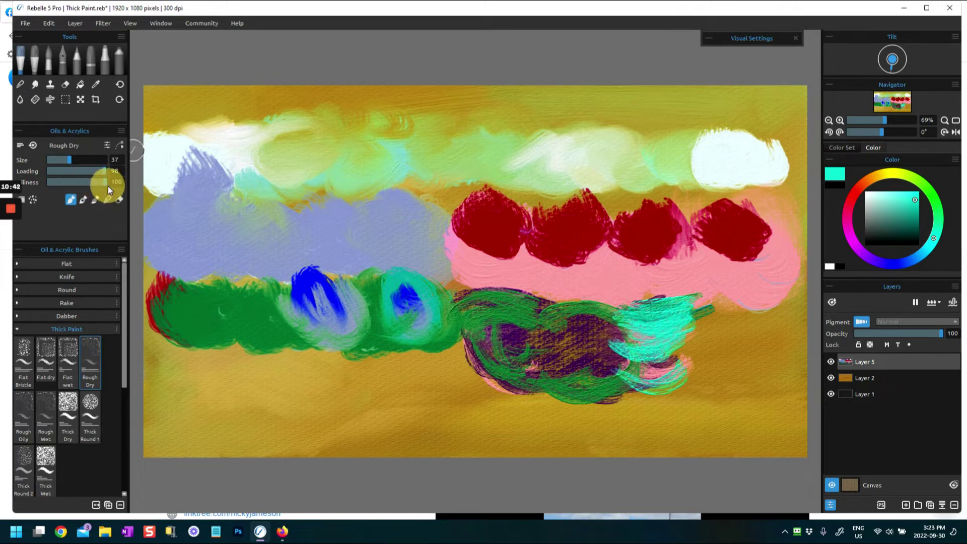
pyautogui.moveTo(675, 342)
pyautogui.mouseDown()
pyautogui.moveTo(604, 357)
pyautogui.moveTo(597, 370)
pyautogui.moveTo(632, 385)
pyautogui.mouseUp()
pyautogui.moveTo(681, 361)
pyautogui.mouseDown()
pyautogui.moveTo(663, 328)
pyautogui.moveTo(676, 314)
pyautogui.moveTo(620, 303)
pyautogui.moveTo(683, 298)
pyautogui.mouseUp()
# Sample pink from the strip above, stroke it over the turquoise and blend the lower part in the blending mode
pyautogui.keyDown('alt'); pyautogui.click(648, 281); pyautogui.keyUp('alt')
pyautogui.moveTo(635, 350)
pyautogui.mouseDown()
pyautogui.moveTo(654, 350)
pyautogui.moveTo(656, 372)
pyautogui.mouseUp()
pyautogui.click(107, 200)
pyautogui.moveTo(656, 385)
pyautogui.mouseDown()
pyautogui.moveTo(637, 378)
pyautogui.moveTo(633, 388)
pyautogui.moveTo(609, 382)
pyautogui.moveTo(640, 384)
pyautogui.moveTo(613, 391)
pyautogui.moveTo(644, 378)
pyautogui.moveTo(597, 355)
pyautogui.mouseUp()
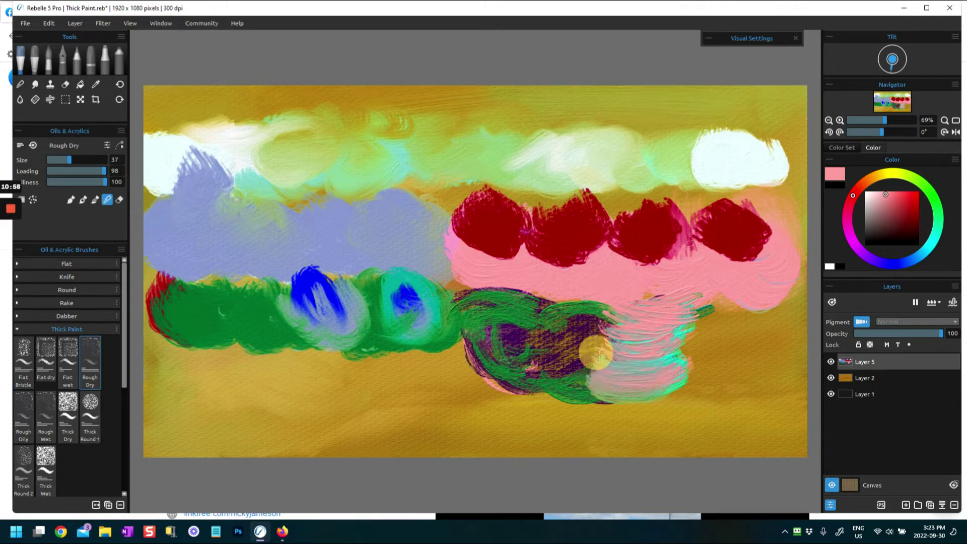
# Select the Rough Oily brush, paint a red oval beyond the turquoise and pink strokes, and fill its centre with white
pyautogui.click(23, 413)
pyautogui.click(919, 205)
pyautogui.moveTo(720, 335)
pyautogui.mouseDown()
pyautogui.moveTo(753, 319)
pyautogui.moveTo(730, 311)
pyautogui.moveTo(715, 347)
pyautogui.moveTo(696, 353)
pyautogui.moveTo(700, 366)
pyautogui.moveTo(751, 320)
pyautogui.moveTo(713, 303)
pyautogui.moveTo(692, 318)
pyautogui.moveTo(695, 368)
pyautogui.moveTo(741, 309)
pyautogui.moveTo(762, 356)
pyautogui.moveTo(725, 353)
pyautogui.moveTo(718, 316)
pyautogui.mouseUp()
pyautogui.moveTo(705, 316)
pyautogui.mouseDown()
pyautogui.moveTo(711, 346)
pyautogui.moveTo(724, 311)
pyautogui.moveTo(689, 321)
pyautogui.moveTo(725, 308)
pyautogui.moveTo(724, 349)
pyautogui.moveTo(697, 318)
pyautogui.moveTo(726, 346)
pyautogui.moveTo(722, 305)
pyautogui.moveTo(704, 350)
pyautogui.moveTo(711, 326)
pyautogui.moveTo(694, 322)
pyautogui.moveTo(690, 334)
pyautogui.moveTo(724, 313)
pyautogui.moveTo(730, 343)
pyautogui.mouseUp()
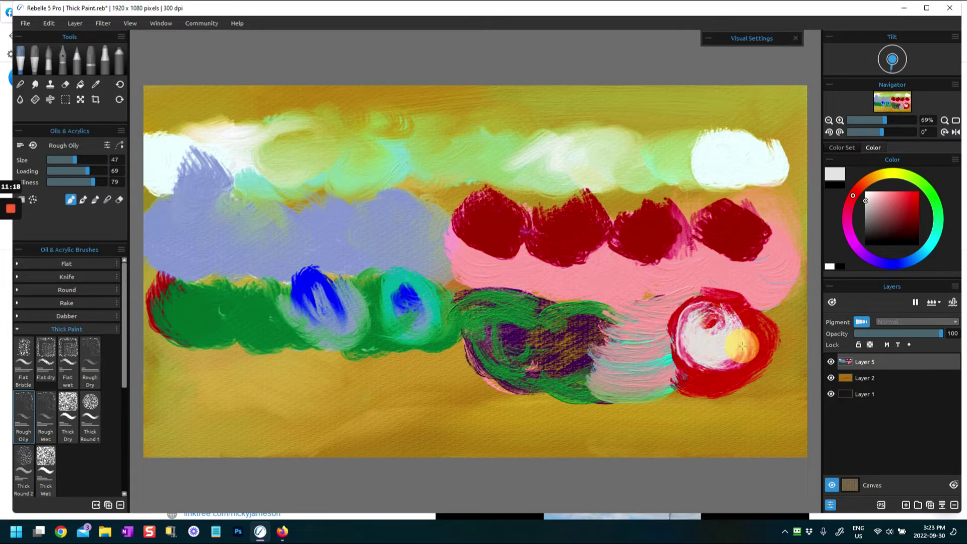
# Dab dark grey into the red oval's white centre and rework it with a bluish grey
pyautogui.moveTo(702, 324); pyautogui.dragTo(705, 309)
pyautogui.click(899, 262)
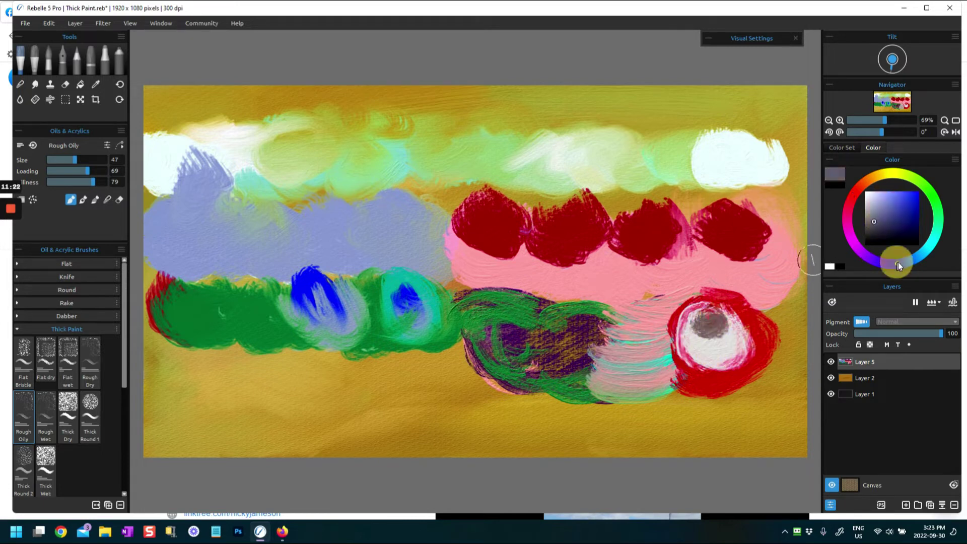
pyautogui.moveTo(704, 323)
pyautogui.mouseDown()
pyautogui.moveTo(683, 319)
pyautogui.moveTo(728, 299)
pyautogui.moveTo(716, 300)
pyautogui.moveTo(705, 364)
pyautogui.moveTo(736, 374)
pyautogui.moveTo(742, 361)
pyautogui.moveTo(720, 298)
pyautogui.moveTo(762, 330)
pyautogui.moveTo(759, 312)
pyautogui.moveTo(710, 303)
pyautogui.moveTo(680, 347)
pyautogui.moveTo(697, 380)
pyautogui.mouseUp()
# Sample red from the oval's rim and widen the red ring around the white and grey centre
pyautogui.press('i')
pyautogui.press('i')
pyautogui.click(713, 288)
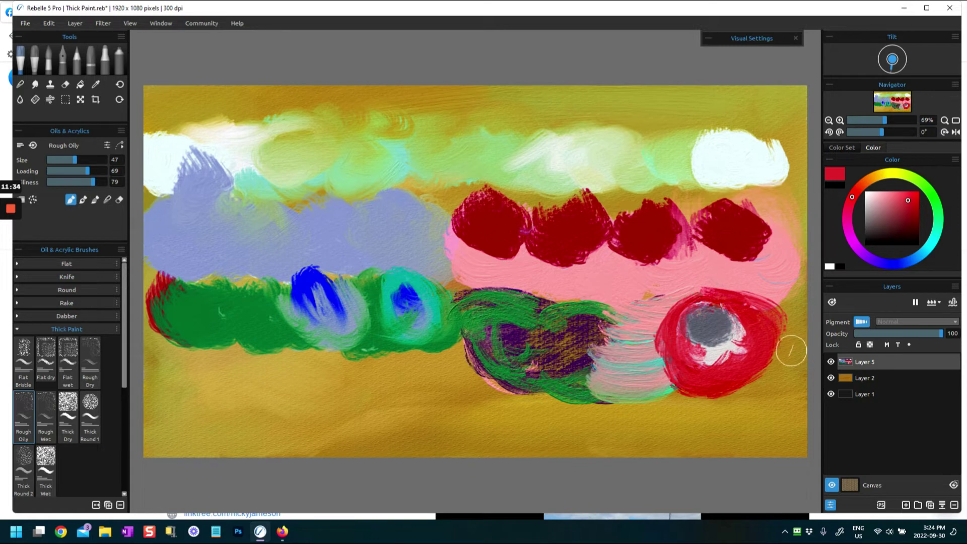
pyautogui.moveTo(670, 330)
pyautogui.mouseDown()
pyautogui.moveTo(677, 359)
pyautogui.moveTo(698, 375)
pyautogui.moveTo(761, 315)
pyautogui.moveTo(778, 344)
pyautogui.moveTo(749, 350)
pyautogui.mouseUp()
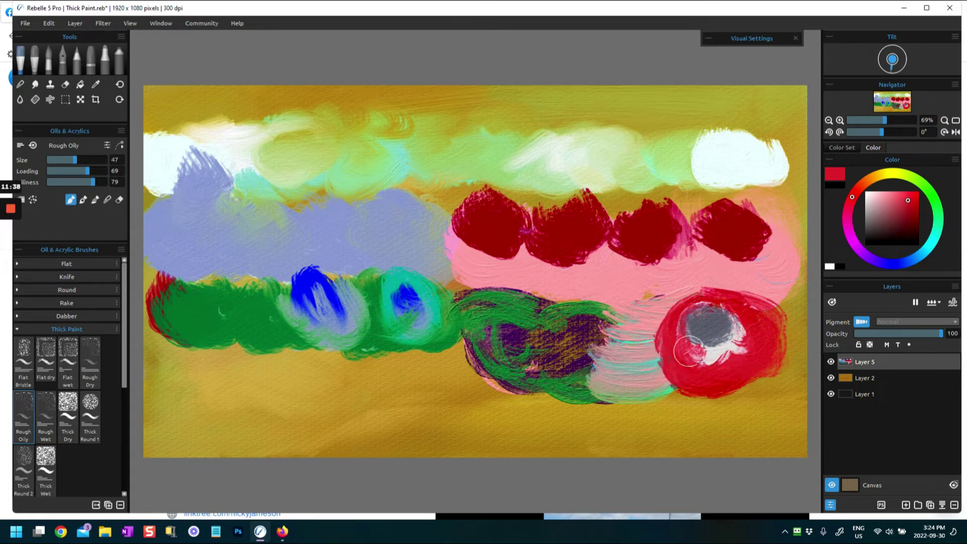
# Sample pink from the strip above and swirl it over the red ring and the right part of the purple patch
pyautogui.keyDown('alt'); pyautogui.click(702, 267); pyautogui.keyUp('alt')
pyautogui.moveTo(665, 335)
pyautogui.mouseDown()
pyautogui.moveTo(726, 313)
pyautogui.moveTo(760, 335)
pyautogui.moveTo(706, 383)
pyautogui.moveTo(746, 373)
pyautogui.mouseUp()
pyautogui.moveTo(709, 280)
pyautogui.mouseDown()
pyautogui.moveTo(764, 297)
pyautogui.moveTo(719, 294)
pyautogui.moveTo(759, 336)
pyautogui.mouseUp()
pyautogui.moveTo(743, 371)
pyautogui.mouseDown()
pyautogui.moveTo(759, 353)
pyautogui.moveTo(699, 347)
pyautogui.mouseUp()
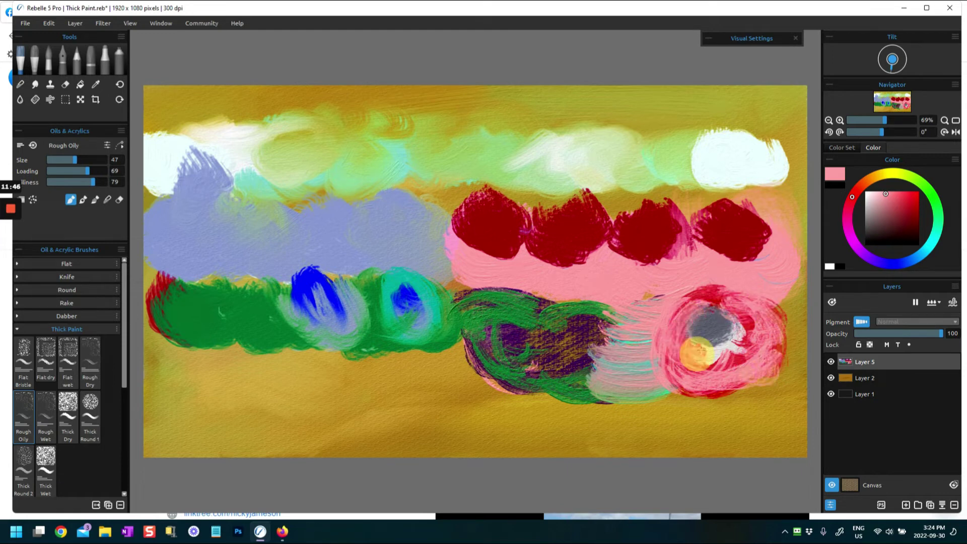
pyautogui.moveTo(600, 315)
pyautogui.mouseDown()
pyautogui.moveTo(583, 362)
pyautogui.moveTo(598, 378)
pyautogui.moveTo(609, 356)
pyautogui.mouseUp()
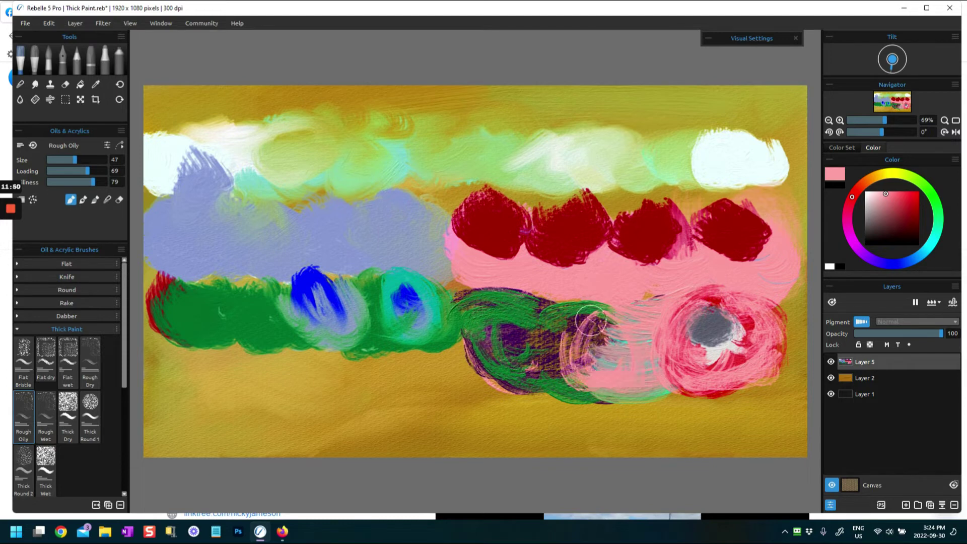
# Paint a red oval beside the pink-ringed one and fill its centre with white above and dark grey below
pyautogui.click(920, 200)
pyautogui.moveTo(599, 327)
pyautogui.mouseDown()
pyautogui.moveTo(579, 371)
pyautogui.moveTo(640, 317)
pyautogui.moveTo(583, 372)
pyautogui.moveTo(640, 319)
pyautogui.moveTo(585, 373)
pyautogui.moveTo(695, 352)
pyautogui.mouseUp()
pyautogui.moveTo(882, 203); pyautogui.dragTo(867, 194)
pyautogui.moveTo(618, 323)
pyautogui.mouseDown()
pyautogui.moveTo(598, 317)
pyautogui.moveTo(608, 346)
pyautogui.moveTo(622, 349)
pyautogui.moveTo(630, 337)
pyautogui.moveTo(601, 310)
pyautogui.moveTo(658, 347)
pyautogui.mouseUp()
pyautogui.moveTo(603, 331); pyautogui.dragTo(607, 360)
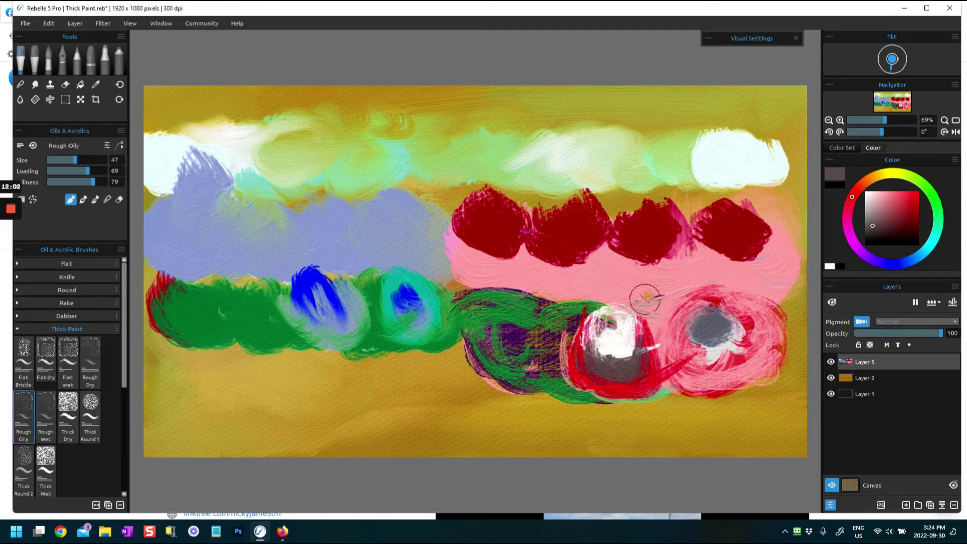
# Pick a bright orange and stroke it into the lower halves of the two red-ringed ovals
pyautogui.moveTo(855, 197); pyautogui.dragTo(875, 177)
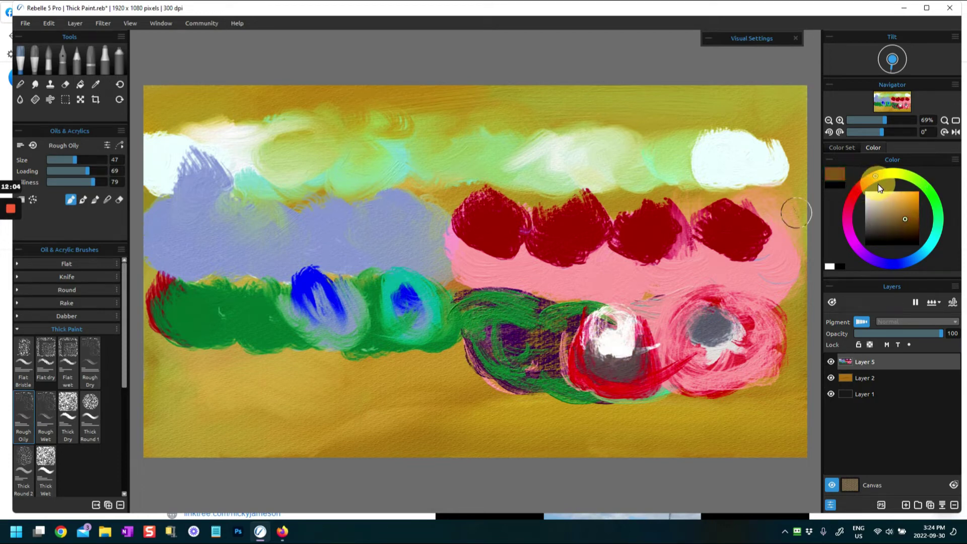
pyautogui.click(912, 197)
pyautogui.moveTo(597, 348)
pyautogui.mouseDown()
pyautogui.moveTo(604, 368)
pyautogui.moveTo(635, 353)
pyautogui.moveTo(645, 375)
pyautogui.moveTo(584, 363)
pyautogui.moveTo(620, 375)
pyautogui.moveTo(605, 363)
pyautogui.moveTo(640, 368)
pyautogui.mouseUp()
pyautogui.moveTo(675, 333); pyautogui.dragTo(697, 349)
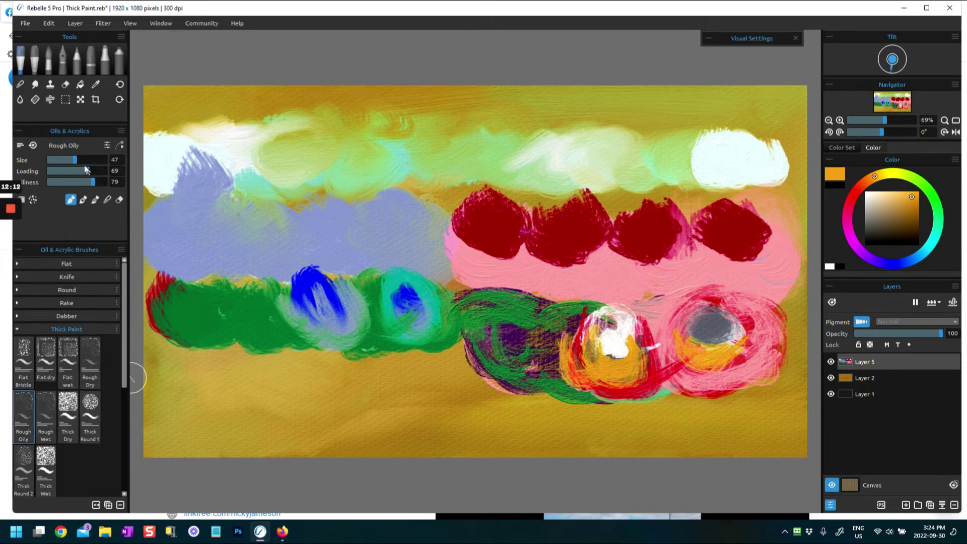
# Select the Rough Wet brush and paint an orange oval over the left end of the green strip
pyautogui.moveTo(81, 173); pyautogui.dragTo(92, 172)
pyautogui.click(46, 403)
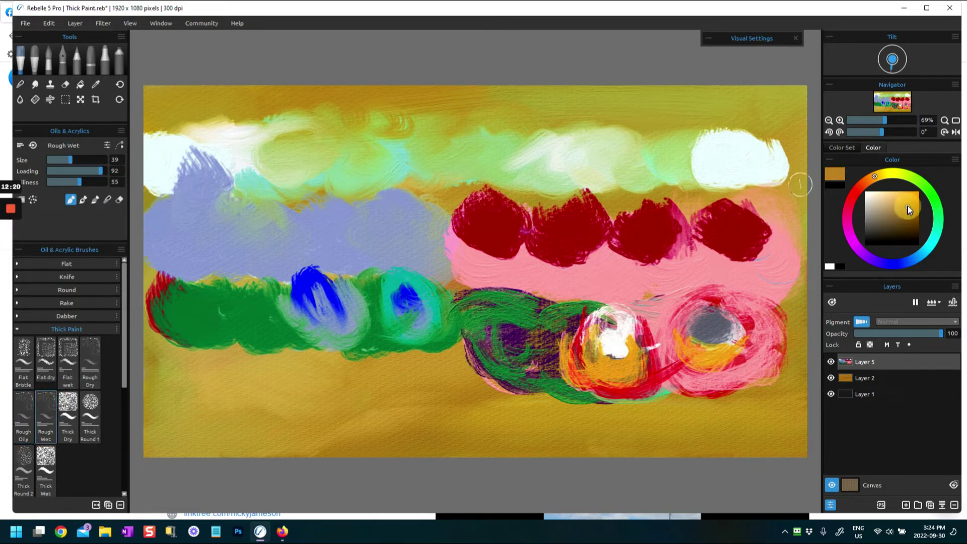
pyautogui.moveTo(171, 315)
pyautogui.mouseDown()
pyautogui.moveTo(193, 328)
pyautogui.moveTo(195, 309)
pyautogui.moveTo(161, 329)
pyautogui.moveTo(183, 343)
pyautogui.moveTo(176, 299)
pyautogui.moveTo(184, 327)
pyautogui.moveTo(168, 299)
pyautogui.moveTo(193, 320)
pyautogui.moveTo(173, 320)
pyautogui.moveTo(168, 313)
pyautogui.moveTo(193, 300)
pyautogui.moveTo(172, 306)
pyautogui.moveTo(195, 329)
pyautogui.mouseUp()
pyautogui.moveTo(200, 273)
pyautogui.mouseDown()
pyautogui.moveTo(164, 318)
pyautogui.moveTo(199, 321)
pyautogui.moveTo(173, 320)
pyautogui.moveTo(190, 319)
pyautogui.mouseUp()
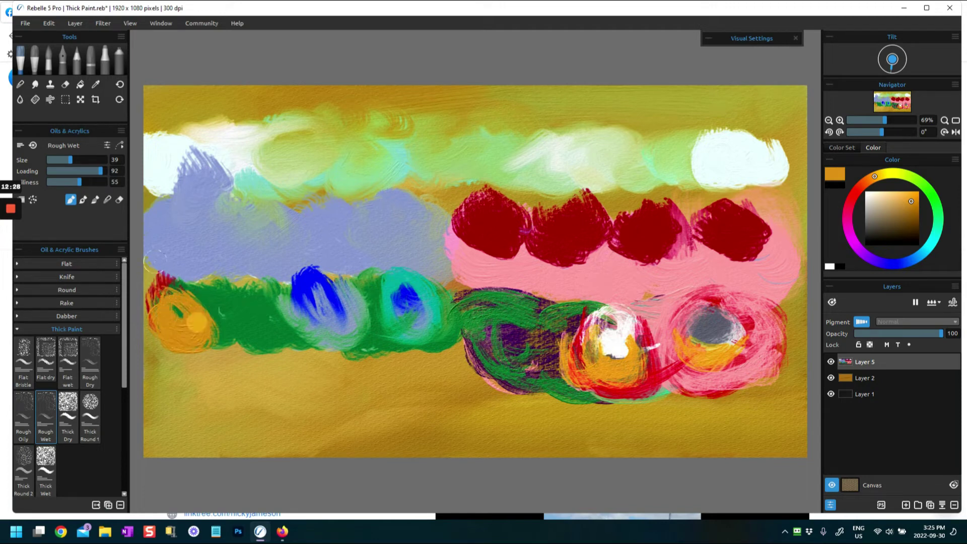
# Raise the oiliness to 100 and dab more orange into the oval on the green strip
pyautogui.moveTo(86, 183); pyautogui.dragTo(113, 183)
pyautogui.click(171, 318)
pyautogui.click(187, 324)
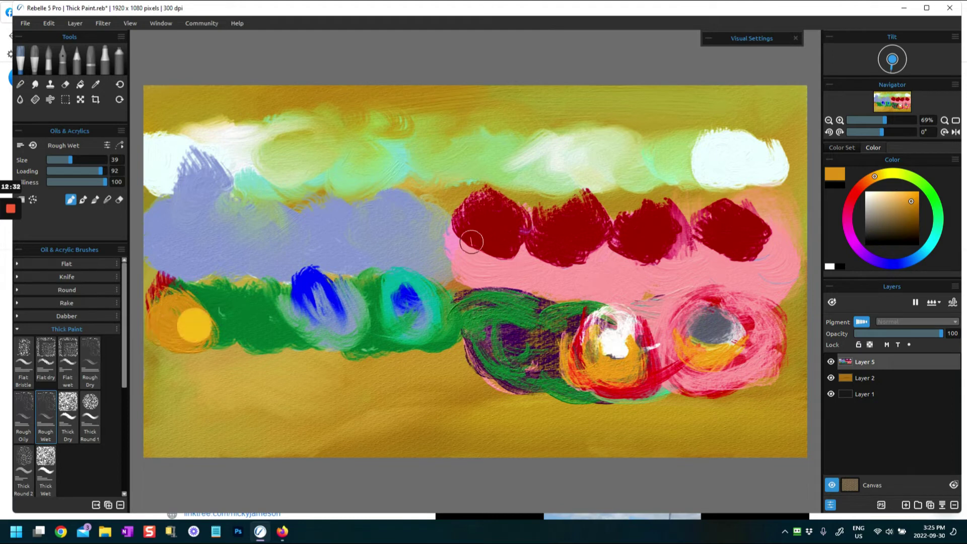
# Choose a strong blue and stroke it over the orange oval and the green area beside it
pyautogui.click(854, 196)
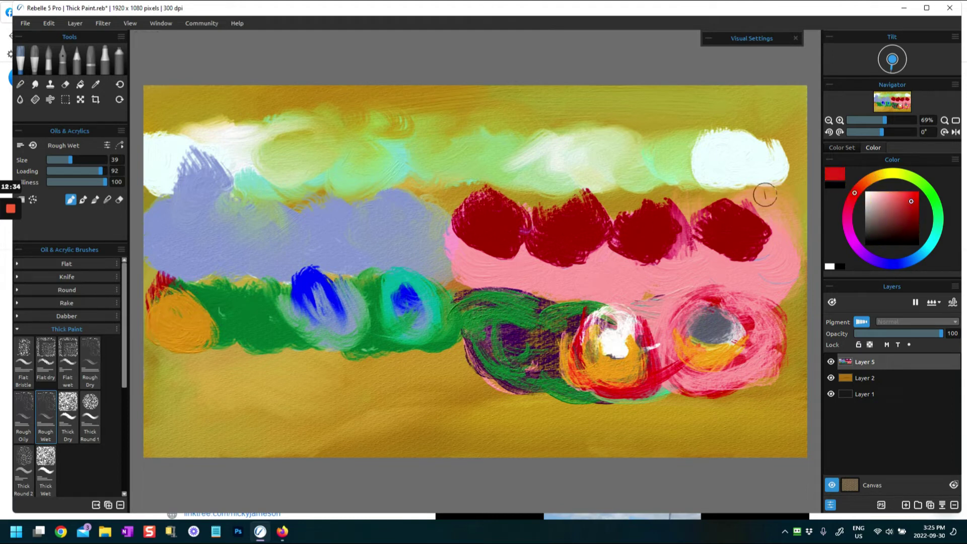
pyautogui.moveTo(883, 270); pyautogui.dragTo(911, 259)
pyautogui.click(179, 320)
pyautogui.moveTo(173, 308)
pyautogui.mouseDown()
pyautogui.moveTo(198, 335)
pyautogui.moveTo(164, 300)
pyautogui.moveTo(177, 343)
pyautogui.moveTo(157, 317)
pyautogui.moveTo(204, 318)
pyautogui.moveTo(203, 345)
pyautogui.moveTo(169, 328)
pyautogui.moveTo(184, 303)
pyautogui.moveTo(156, 294)
pyautogui.moveTo(153, 309)
pyautogui.moveTo(197, 303)
pyautogui.moveTo(171, 314)
pyautogui.moveTo(164, 342)
pyautogui.moveTo(155, 315)
pyautogui.moveTo(196, 298)
pyautogui.moveTo(208, 326)
pyautogui.moveTo(157, 295)
pyautogui.moveTo(168, 326)
pyautogui.moveTo(257, 316)
pyautogui.moveTo(238, 296)
pyautogui.moveTo(261, 324)
pyautogui.moveTo(286, 321)
pyautogui.moveTo(237, 324)
pyautogui.moveTo(273, 330)
pyautogui.moveTo(280, 324)
pyautogui.moveTo(234, 315)
pyautogui.moveTo(260, 343)
pyautogui.moveTo(250, 295)
pyautogui.mouseUp()
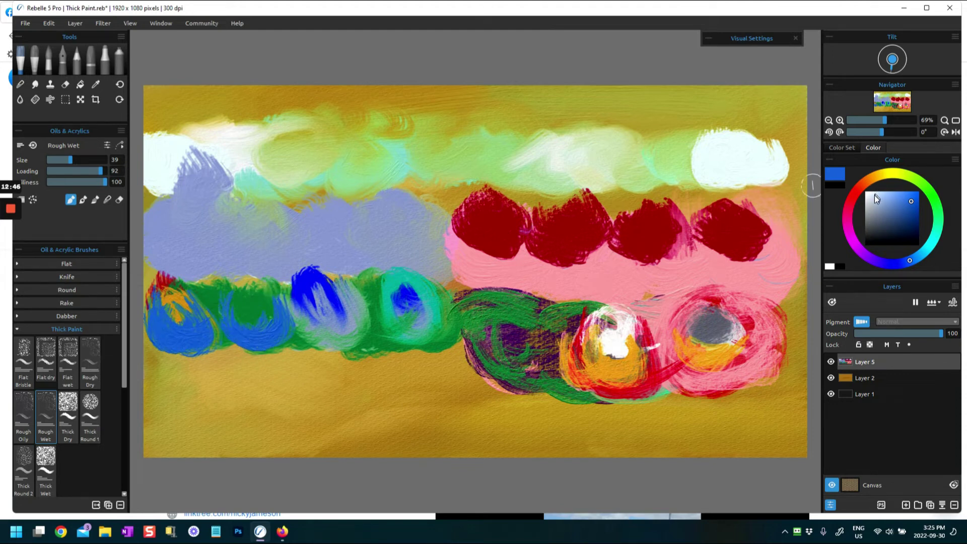
# Paint pale blue strokes into the three leftmost ovals on the green strip
pyautogui.moveTo(237, 315)
pyautogui.mouseDown()
pyautogui.moveTo(262, 307)
pyautogui.moveTo(243, 318)
pyautogui.moveTo(274, 292)
pyautogui.moveTo(244, 299)
pyautogui.moveTo(231, 295)
pyautogui.moveTo(260, 285)
pyautogui.moveTo(234, 289)
pyautogui.moveTo(272, 294)
pyautogui.mouseUp()
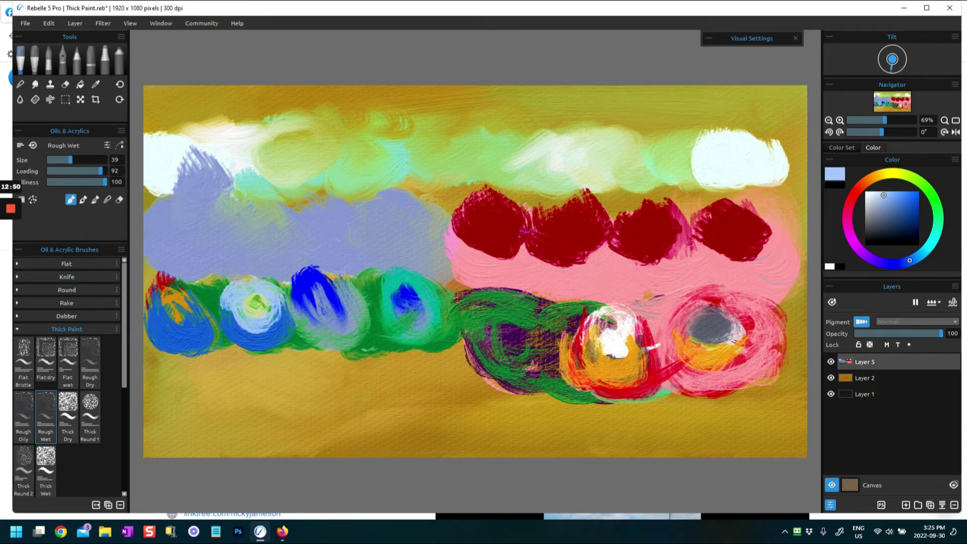
pyautogui.moveTo(161, 307)
pyautogui.mouseDown()
pyautogui.moveTo(182, 292)
pyautogui.moveTo(192, 317)
pyautogui.moveTo(172, 290)
pyautogui.moveTo(166, 306)
pyautogui.mouseUp()
pyautogui.moveTo(316, 308)
pyautogui.mouseDown()
pyautogui.moveTo(347, 294)
pyautogui.moveTo(345, 335)
pyautogui.moveTo(356, 316)
pyautogui.moveTo(376, 321)
pyautogui.moveTo(347, 299)
pyautogui.moveTo(349, 331)
pyautogui.moveTo(356, 324)
pyautogui.moveTo(292, 306)
pyautogui.moveTo(333, 313)
pyautogui.moveTo(313, 330)
pyautogui.moveTo(303, 306)
pyautogui.moveTo(350, 319)
pyautogui.moveTo(352, 309)
pyautogui.moveTo(327, 328)
pyautogui.moveTo(301, 312)
pyautogui.moveTo(332, 307)
pyautogui.moveTo(328, 332)
pyautogui.mouseUp()
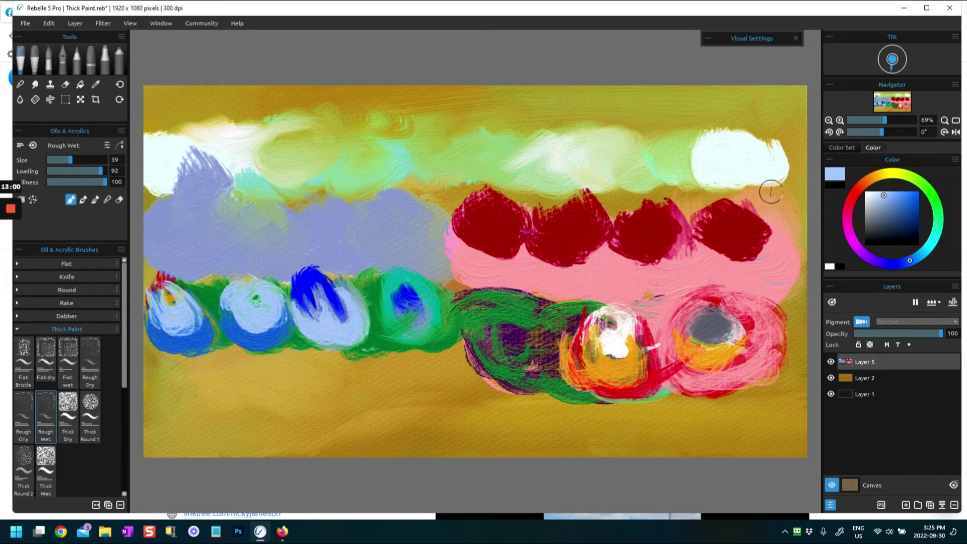
# Sample white from the blob at the upper strip's right end and paint it into the centres of the three leftmost ovals
pyautogui.press('i')
pyautogui.click(715, 164)
pyautogui.press('b')
pyautogui.moveTo(315, 297)
pyautogui.mouseDown()
pyautogui.moveTo(324, 316)
pyautogui.moveTo(315, 298)
pyautogui.moveTo(324, 307)
pyautogui.moveTo(262, 302)
pyautogui.mouseUp()
pyautogui.moveTo(197, 302); pyautogui.dragTo(186, 314)
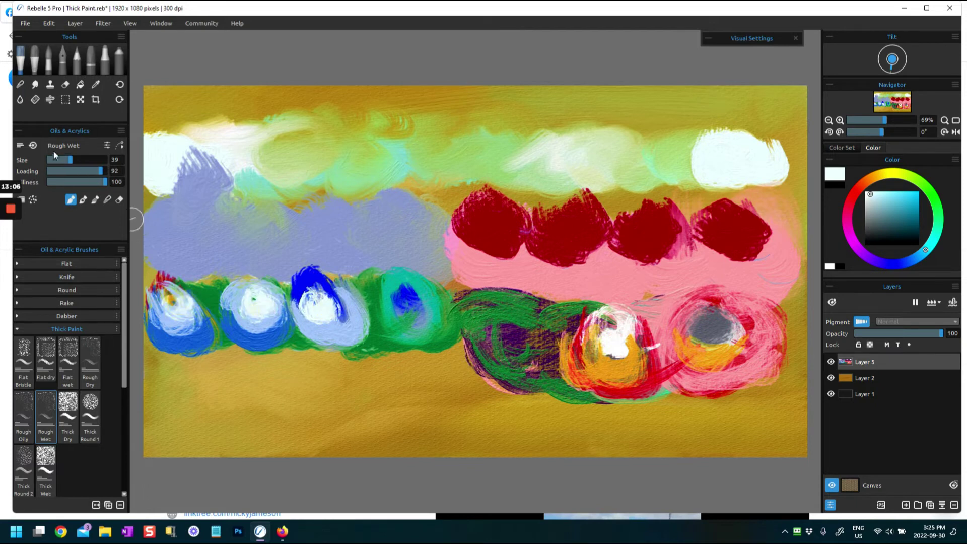
# Reduce the size to 11 and loop thin white lines around the three leftmost ovals
pyautogui.moveTo(68, 159); pyautogui.dragTo(58, 165)
pyautogui.moveTo(325, 280)
pyautogui.mouseDown()
pyautogui.moveTo(341, 313)
pyautogui.moveTo(334, 291)
pyautogui.moveTo(341, 310)
pyautogui.moveTo(290, 296)
pyautogui.moveTo(305, 264)
pyautogui.moveTo(302, 309)
pyautogui.mouseUp()
pyautogui.moveTo(229, 292)
pyautogui.mouseDown()
pyautogui.moveTo(244, 271)
pyautogui.moveTo(266, 268)
pyautogui.mouseUp()
pyautogui.moveTo(176, 278)
pyautogui.mouseDown()
pyautogui.moveTo(204, 310)
pyautogui.moveTo(166, 340)
pyautogui.moveTo(153, 298)
pyautogui.moveTo(231, 323)
pyautogui.mouseUp()
# Loop thin pinkish-white lines around the leftmost oval and change the paint colour to crimson
pyautogui.click(849, 204)
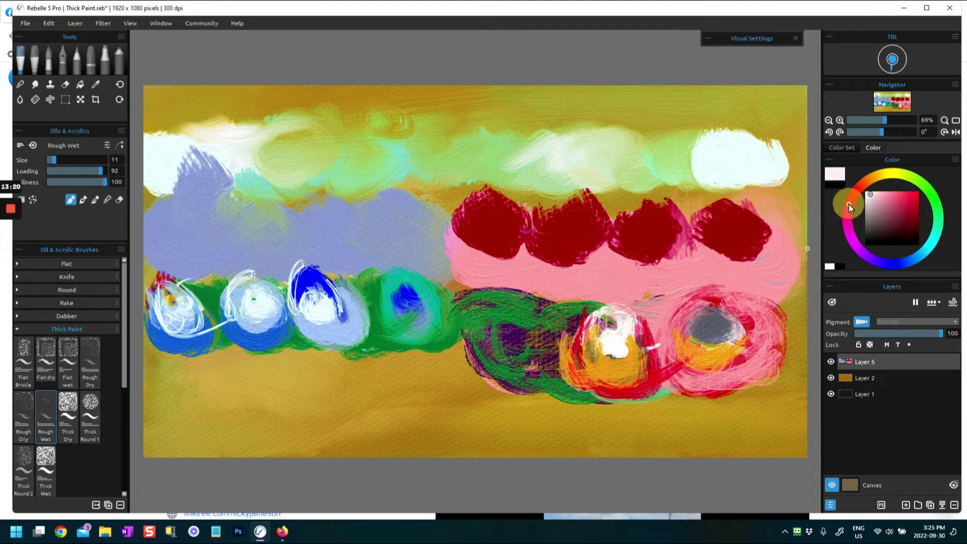
pyautogui.moveTo(158, 293)
pyautogui.mouseDown()
pyautogui.moveTo(171, 342)
pyautogui.moveTo(201, 333)
pyautogui.moveTo(207, 302)
pyautogui.mouseUp()
pyautogui.moveTo(151, 284); pyautogui.dragTo(212, 327)
pyautogui.click(912, 196)
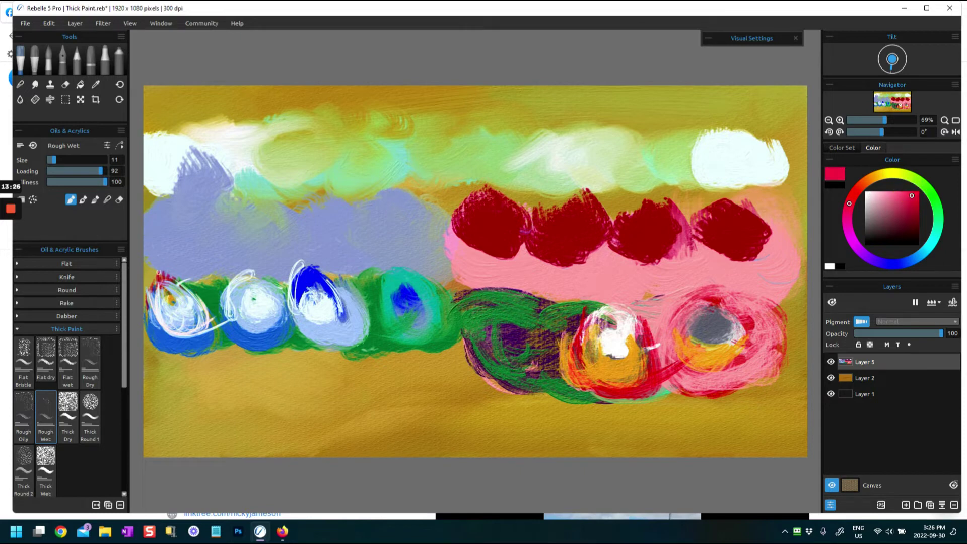
# Loop thin crimson lines around the three leftmost ovals, and thicken them with the brush size set to 28
pyautogui.moveTo(163, 287)
pyautogui.mouseDown()
pyautogui.moveTo(199, 348)
pyautogui.moveTo(166, 290)
pyautogui.mouseUp()
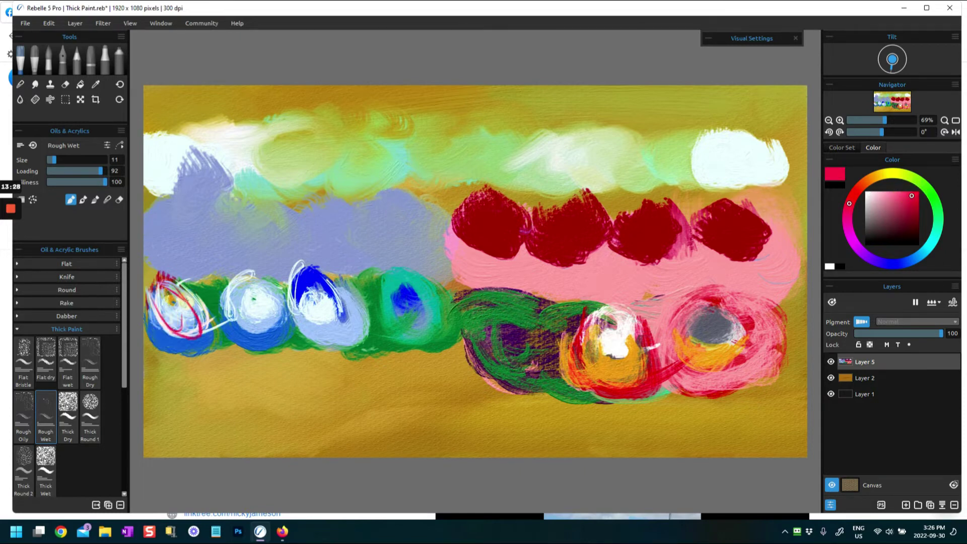
pyautogui.moveTo(244, 330)
pyautogui.mouseDown()
pyautogui.moveTo(272, 294)
pyautogui.moveTo(333, 287)
pyautogui.mouseUp()
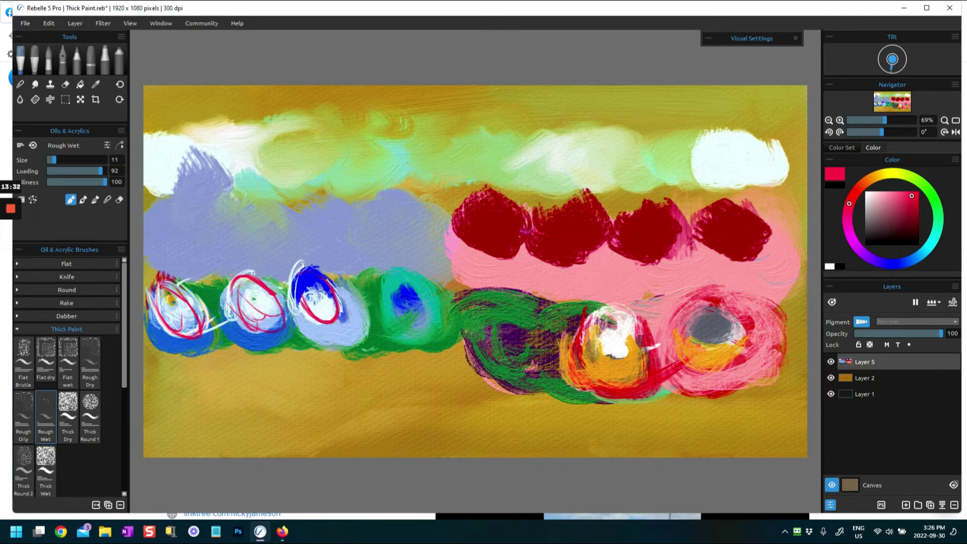
pyautogui.moveTo(59, 160); pyautogui.dragTo(66, 160)
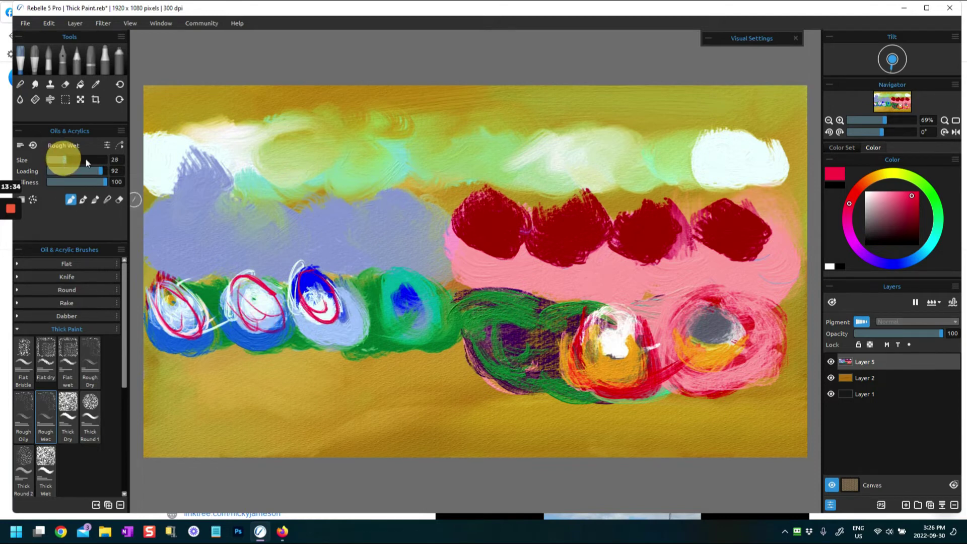
pyautogui.moveTo(312, 276)
pyautogui.mouseDown()
pyautogui.moveTo(296, 312)
pyautogui.moveTo(301, 272)
pyautogui.moveTo(318, 318)
pyautogui.mouseUp()
pyautogui.moveTo(233, 288)
pyautogui.mouseDown()
pyautogui.moveTo(252, 320)
pyautogui.moveTo(254, 279)
pyautogui.mouseUp()
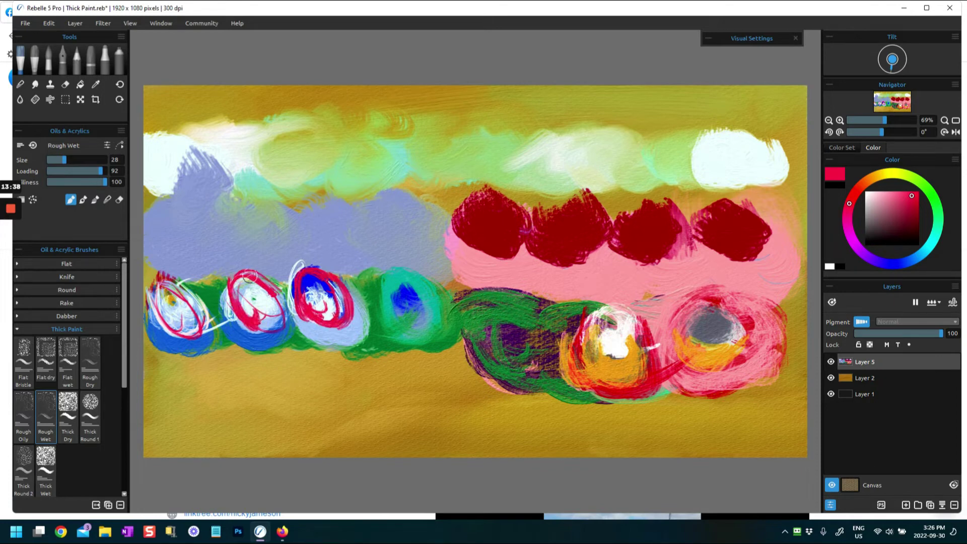
pyautogui.moveTo(160, 284)
pyautogui.mouseDown()
pyautogui.moveTo(160, 325)
pyautogui.moveTo(201, 338)
pyautogui.moveTo(209, 294)
pyautogui.mouseUp()
# Switch to blending only and smear the crimson loops of the leftmost oval into its surrounding paint at size 28
pyautogui.click(108, 200)
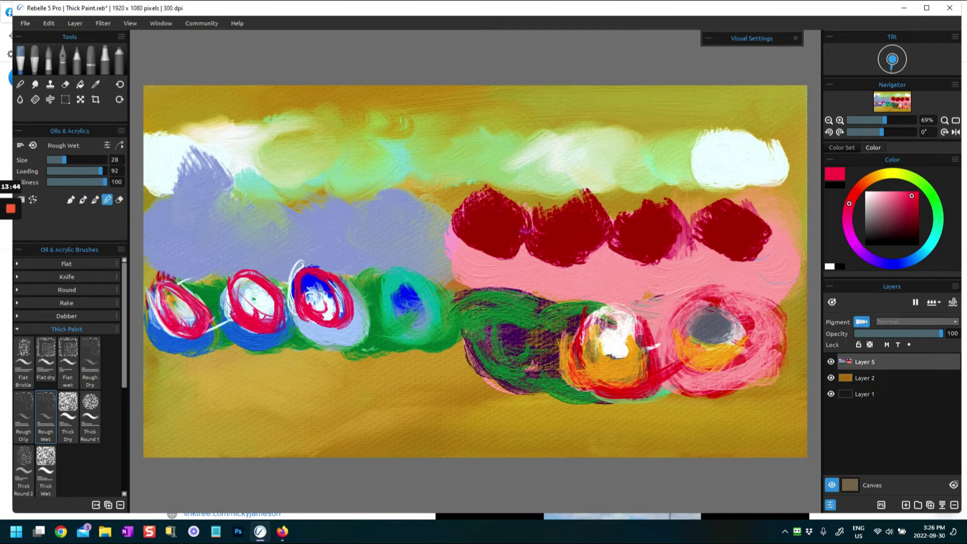
pyautogui.moveTo(184, 300); pyautogui.dragTo(164, 320)
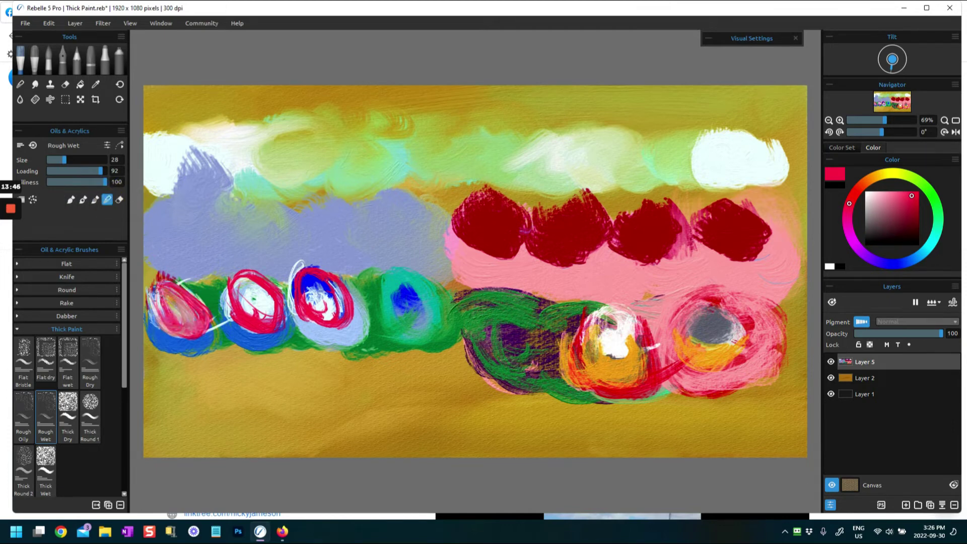
pyautogui.moveTo(161, 278)
pyautogui.mouseDown()
pyautogui.moveTo(149, 323)
pyautogui.moveTo(206, 318)
pyautogui.mouseUp()
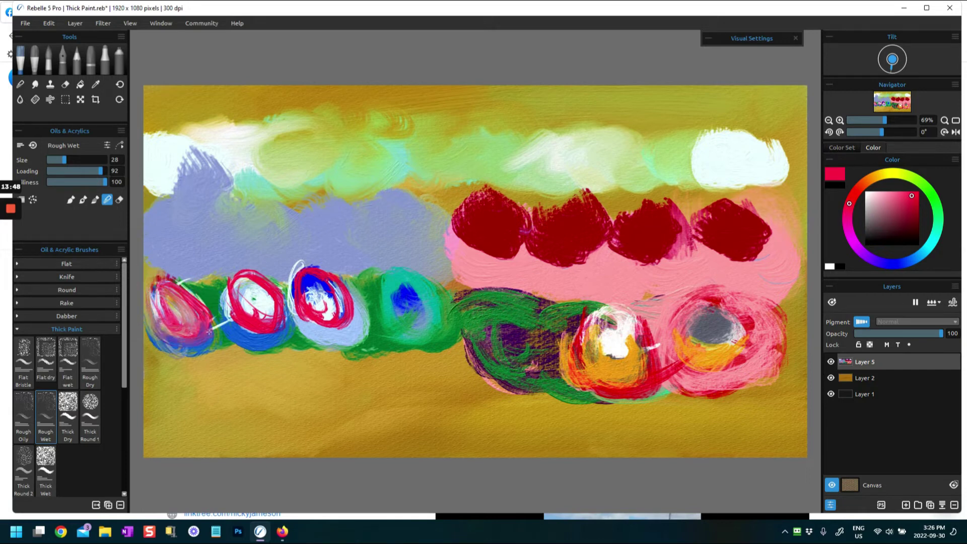
# Increase the size to 60 and blend the crimson, white and blue paint inside the three leftmost ovals
pyautogui.moveTo(68, 160); pyautogui.dragTo(82, 160)
pyautogui.moveTo(166, 284)
pyautogui.mouseDown()
pyautogui.moveTo(177, 348)
pyautogui.moveTo(198, 340)
pyautogui.mouseUp()
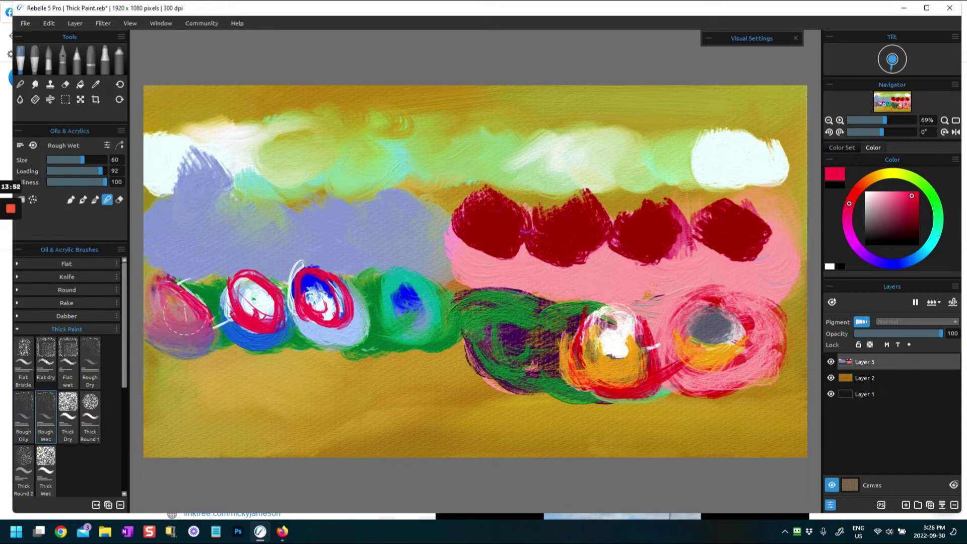
pyautogui.moveTo(147, 300)
pyautogui.mouseDown()
pyautogui.moveTo(173, 317)
pyautogui.moveTo(171, 335)
pyautogui.moveTo(185, 333)
pyautogui.mouseUp()
pyautogui.moveTo(222, 296)
pyautogui.mouseDown()
pyautogui.moveTo(252, 333)
pyautogui.moveTo(272, 307)
pyautogui.moveTo(278, 326)
pyautogui.mouseUp()
pyautogui.moveTo(298, 275)
pyautogui.mouseDown()
pyautogui.moveTo(312, 302)
pyautogui.moveTo(333, 283)
pyautogui.moveTo(325, 295)
pyautogui.moveTo(347, 323)
pyautogui.moveTo(322, 332)
pyautogui.moveTo(335, 318)
pyautogui.moveTo(332, 332)
pyautogui.mouseUp()
pyautogui.moveTo(237, 290)
pyautogui.mouseDown()
pyautogui.moveTo(255, 282)
pyautogui.moveTo(252, 347)
pyautogui.moveTo(242, 310)
pyautogui.mouseUp()
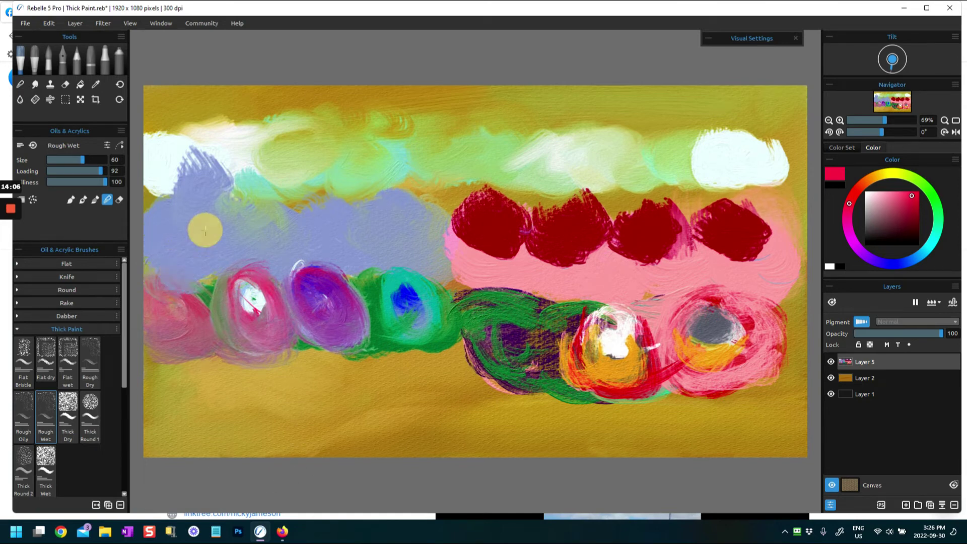
# Return to plain painting with the Thick Dry brush and paint a teal oval below the leftmost oval at size 44
pyautogui.click(71, 199)
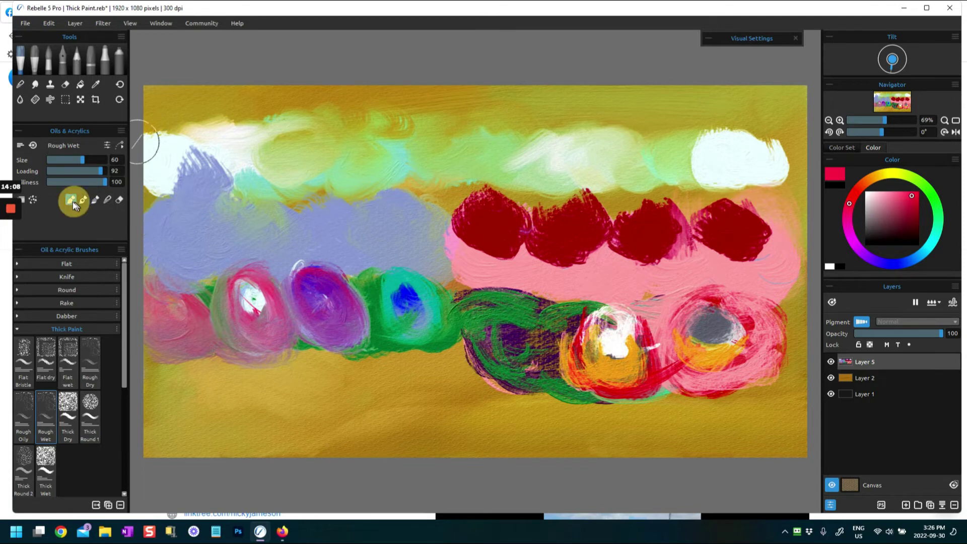
pyautogui.click(72, 401)
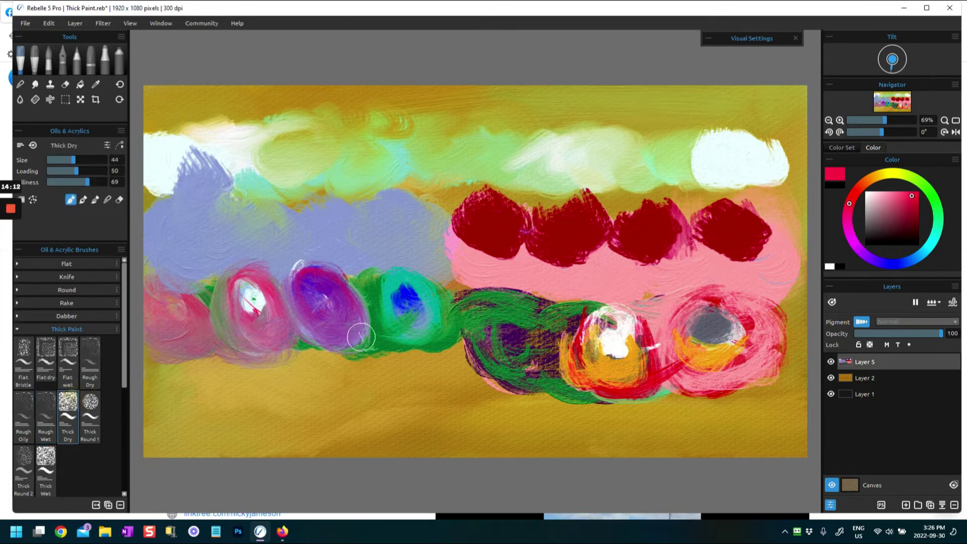
pyautogui.moveTo(902, 260); pyautogui.dragTo(934, 242)
pyautogui.click(912, 211)
pyautogui.moveTo(174, 370)
pyautogui.mouseDown()
pyautogui.moveTo(162, 400)
pyautogui.moveTo(166, 380)
pyautogui.mouseUp()
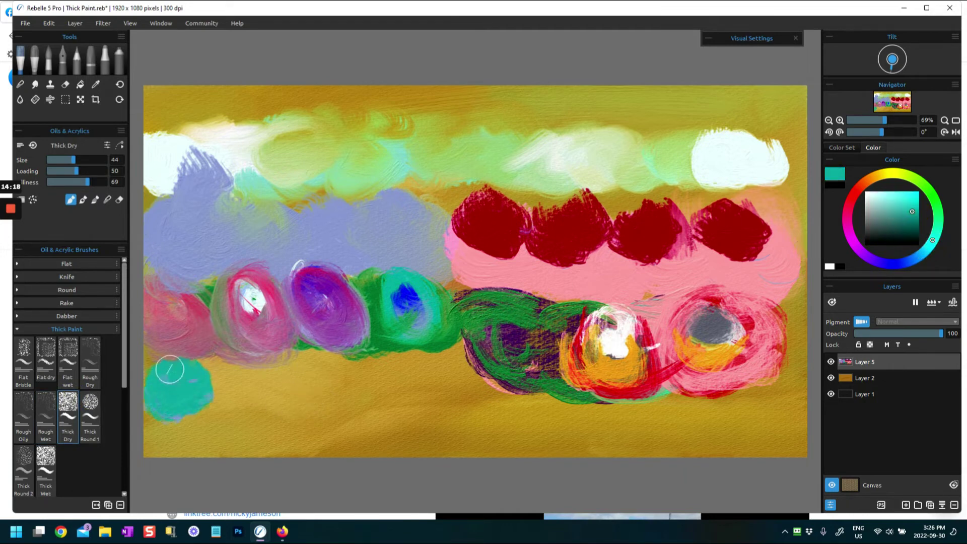
pyautogui.moveTo(174, 382); pyautogui.dragTo(185, 369)
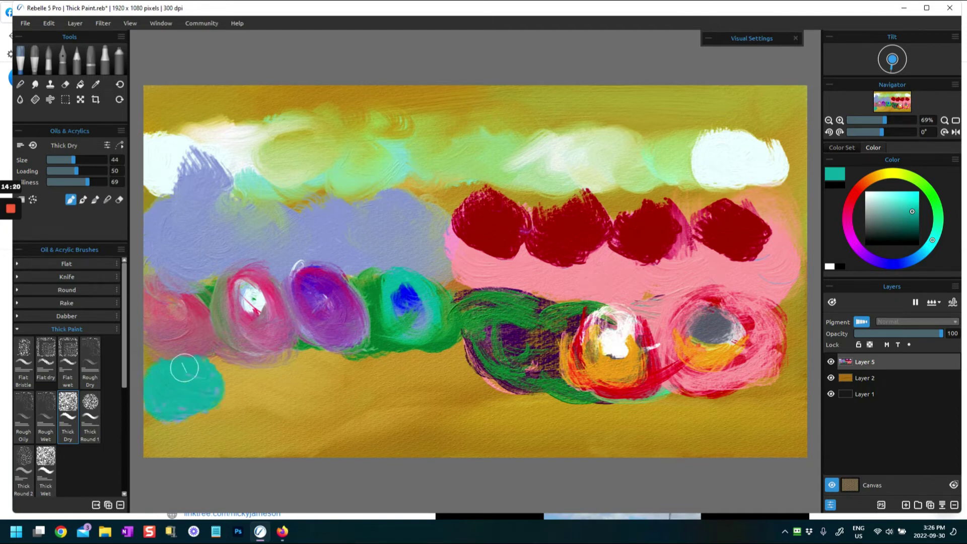
# Set size 55, loading 84 and oiliness 95, repaint the teal oval and add a second teal oval beside it
pyautogui.moveTo(78, 161); pyautogui.dragTo(80, 161)
pyautogui.moveTo(193, 371)
pyautogui.mouseDown()
pyautogui.moveTo(217, 388)
pyautogui.moveTo(172, 380)
pyautogui.mouseUp()
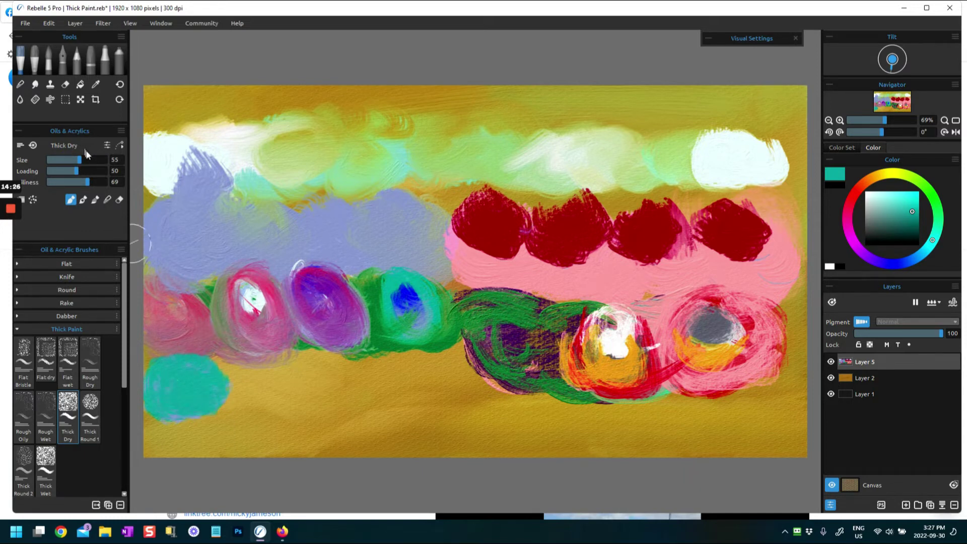
pyautogui.moveTo(77, 171); pyautogui.dragTo(96, 172)
pyautogui.click(180, 375)
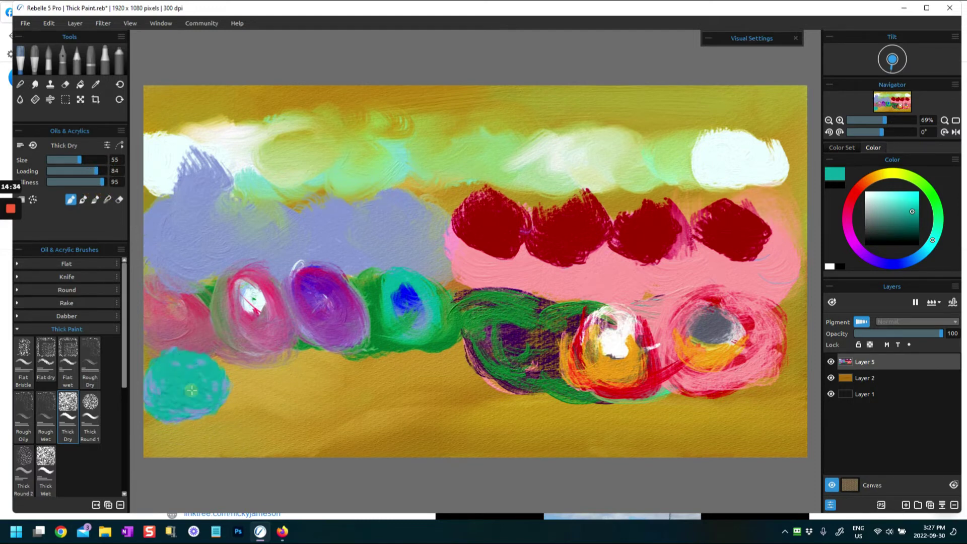
pyautogui.moveTo(237, 388)
pyautogui.mouseDown()
pyautogui.moveTo(267, 378)
pyautogui.moveTo(259, 371)
pyautogui.moveTo(277, 398)
pyautogui.moveTo(277, 369)
pyautogui.mouseUp()
# Paint near-white blobs into both teal ovals, beside them and onto the upper strip, lowering the oiliness to 34
pyautogui.moveTo(897, 211); pyautogui.dragTo(869, 195)
pyautogui.moveTo(268, 383); pyautogui.dragTo(275, 373)
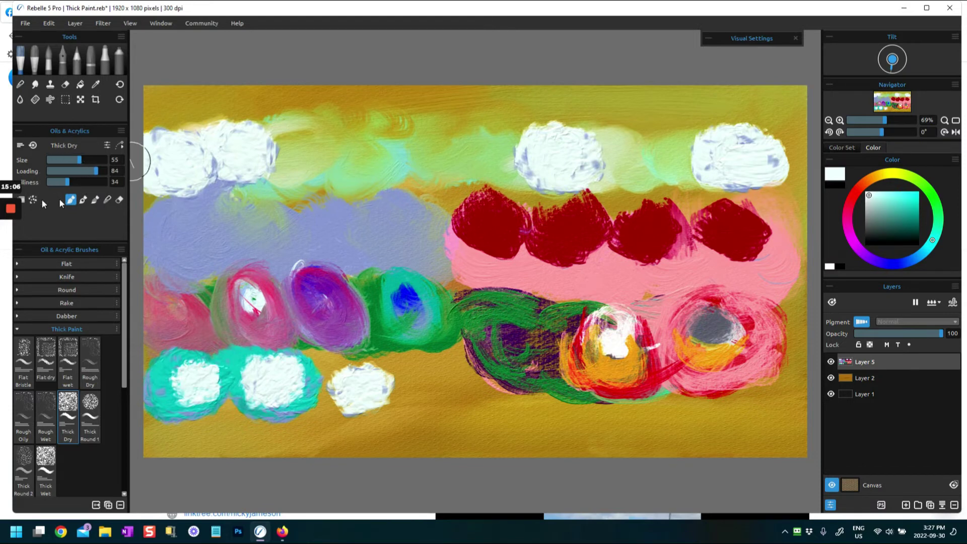
# Switch to painting with blending and work near-white through the two teal ovals and the white blob beside them
pyautogui.click(95, 200)
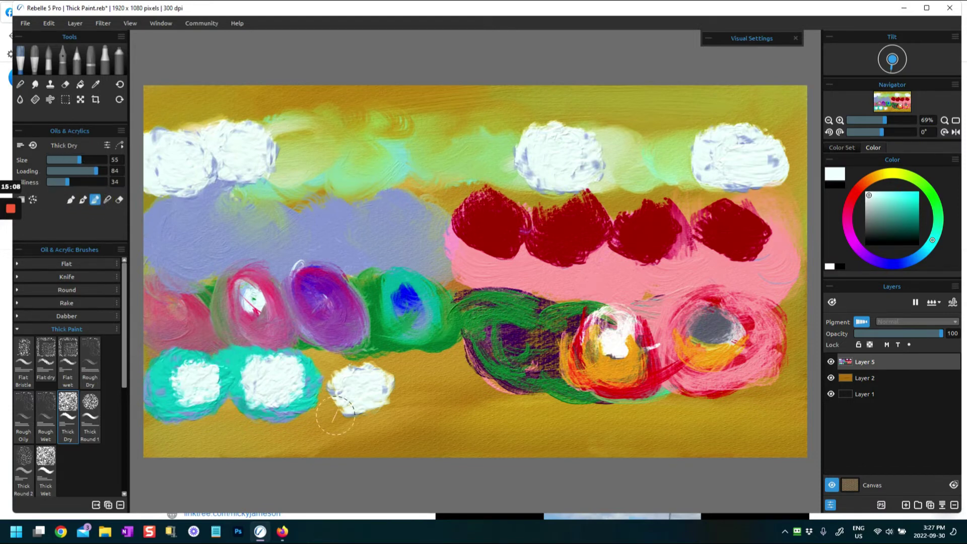
pyautogui.moveTo(343, 391)
pyautogui.mouseDown()
pyautogui.moveTo(383, 403)
pyautogui.moveTo(363, 383)
pyautogui.moveTo(370, 393)
pyautogui.moveTo(373, 373)
pyautogui.mouseUp()
pyautogui.moveTo(260, 370)
pyautogui.mouseDown()
pyautogui.moveTo(282, 388)
pyautogui.moveTo(259, 378)
pyautogui.moveTo(272, 375)
pyautogui.mouseUp()
pyautogui.moveTo(195, 381)
pyautogui.mouseDown()
pyautogui.moveTo(184, 393)
pyautogui.moveTo(199, 371)
pyautogui.moveTo(189, 385)
pyautogui.moveTo(284, 375)
pyautogui.mouseUp()
pyautogui.moveTo(355, 388)
pyautogui.mouseDown()
pyautogui.moveTo(380, 376)
pyautogui.moveTo(349, 369)
pyautogui.moveTo(358, 365)
pyautogui.moveTo(352, 376)
pyautogui.moveTo(375, 380)
pyautogui.moveTo(383, 394)
pyautogui.moveTo(374, 375)
pyautogui.moveTo(361, 413)
pyautogui.moveTo(370, 387)
pyautogui.moveTo(345, 377)
pyautogui.moveTo(371, 359)
pyautogui.moveTo(377, 398)
pyautogui.mouseUp()
pyautogui.moveTo(252, 373); pyautogui.dragTo(267, 363)
pyautogui.moveTo(172, 372); pyautogui.dragTo(184, 381)
# Blend the thick white blobs on the upper strip into the surrounding green paint
pyautogui.moveTo(227, 141); pyautogui.dragTo(275, 151)
pyautogui.moveTo(573, 147)
pyautogui.mouseDown()
pyautogui.moveTo(564, 187)
pyautogui.moveTo(559, 128)
pyautogui.mouseUp()
pyautogui.moveTo(698, 142)
pyautogui.mouseDown()
pyautogui.moveTo(708, 162)
pyautogui.moveTo(745, 172)
pyautogui.moveTo(752, 136)
pyautogui.moveTo(731, 166)
pyautogui.mouseUp()
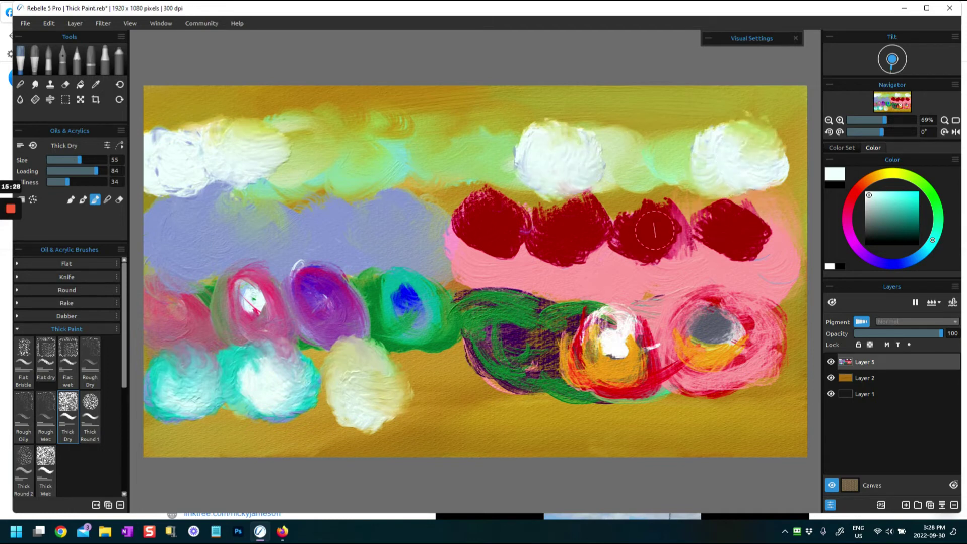
# Sample dark red from the third red blob and blend it through the row of four red blobs
pyautogui.keyDown('alt'); pyautogui.click(650, 222); pyautogui.keyUp('alt')
pyautogui.moveTo(650, 221)
pyautogui.mouseDown()
pyautogui.moveTo(661, 232)
pyautogui.moveTo(645, 222)
pyautogui.moveTo(750, 212)
pyautogui.moveTo(758, 222)
pyautogui.mouseUp()
pyautogui.moveTo(559, 217)
pyautogui.mouseDown()
pyautogui.moveTo(567, 212)
pyautogui.moveTo(503, 209)
pyautogui.moveTo(503, 201)
pyautogui.moveTo(516, 212)
pyautogui.mouseUp()
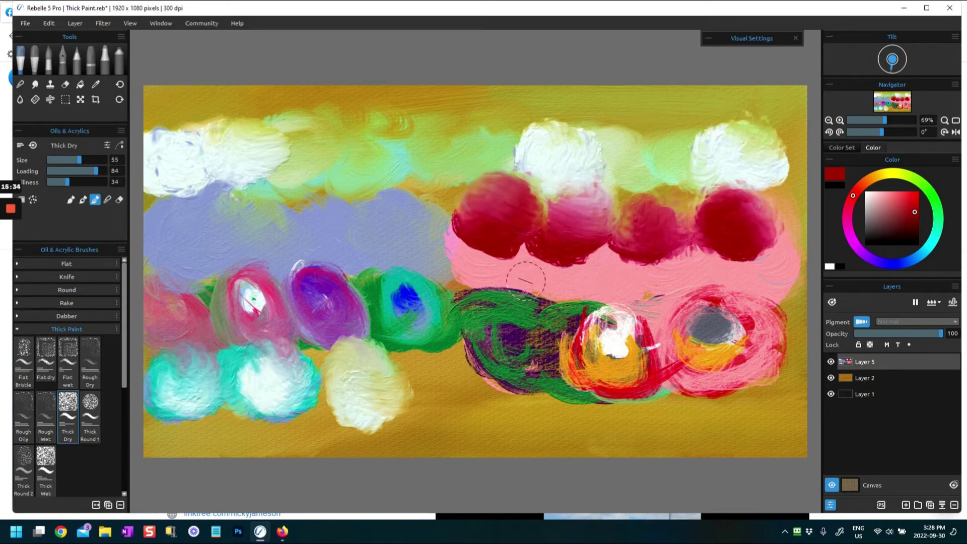
# Sample the pink band and blend its colour along the band, then at size 26 add pink beside the cream blob and in the green-purple oval
pyautogui.keyDown('alt'); pyautogui.click(527, 276); pyautogui.keyUp('alt')
pyautogui.moveTo(527, 276)
pyautogui.mouseDown()
pyautogui.moveTo(554, 252)
pyautogui.moveTo(451, 242)
pyautogui.moveTo(469, 262)
pyautogui.moveTo(444, 227)
pyautogui.mouseUp()
pyautogui.moveTo(587, 272)
pyautogui.mouseDown()
pyautogui.moveTo(620, 282)
pyautogui.moveTo(652, 259)
pyautogui.moveTo(665, 292)
pyautogui.moveTo(675, 267)
pyautogui.moveTo(734, 256)
pyautogui.moveTo(776, 262)
pyautogui.moveTo(764, 282)
pyautogui.moveTo(791, 292)
pyautogui.mouseUp()
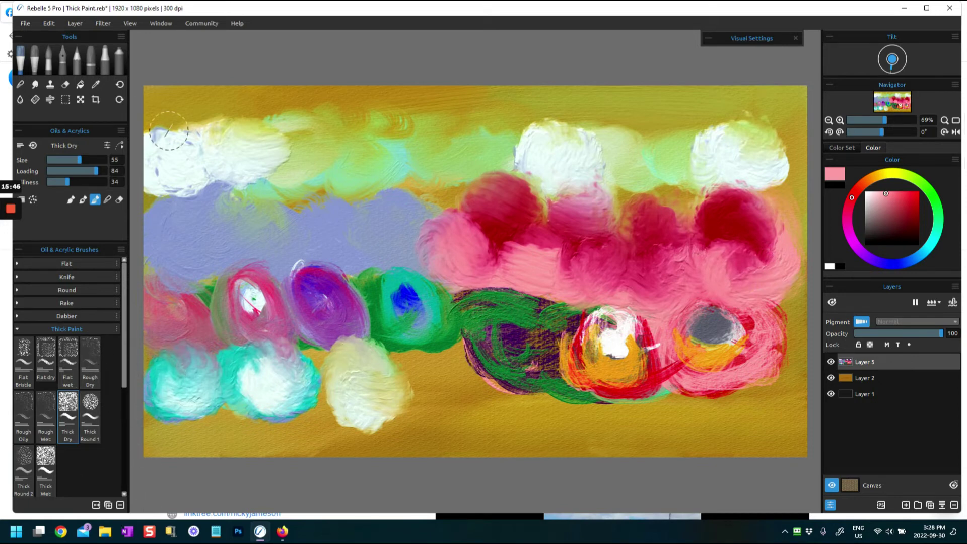
pyautogui.moveTo(79, 161); pyautogui.dragTo(63, 160)
pyautogui.moveTo(420, 371)
pyautogui.mouseDown()
pyautogui.moveTo(396, 364)
pyautogui.moveTo(438, 367)
pyautogui.moveTo(397, 376)
pyautogui.moveTo(434, 383)
pyautogui.moveTo(405, 381)
pyautogui.moveTo(414, 394)
pyautogui.moveTo(428, 393)
pyautogui.moveTo(398, 360)
pyautogui.moveTo(413, 351)
pyautogui.moveTo(402, 350)
pyautogui.moveTo(407, 365)
pyautogui.moveTo(407, 351)
pyautogui.moveTo(441, 348)
pyautogui.moveTo(444, 338)
pyautogui.moveTo(384, 344)
pyautogui.moveTo(392, 323)
pyautogui.moveTo(382, 291)
pyautogui.moveTo(384, 362)
pyautogui.moveTo(464, 333)
pyautogui.moveTo(511, 380)
pyautogui.mouseUp()
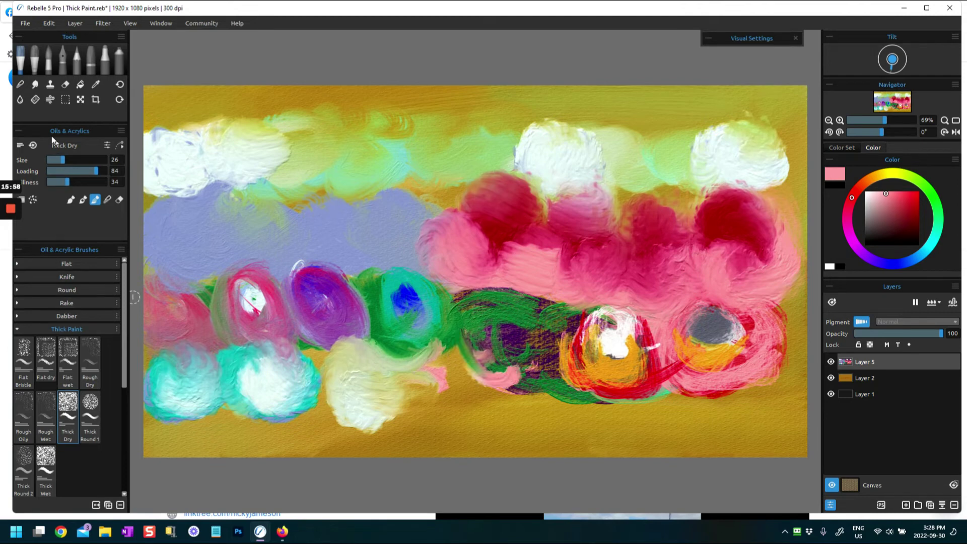
# Choose the Thick Round 1 brush and a magenta-purple colour, and paint an oval at the left end of the periwinkle strip
pyautogui.click(96, 406)
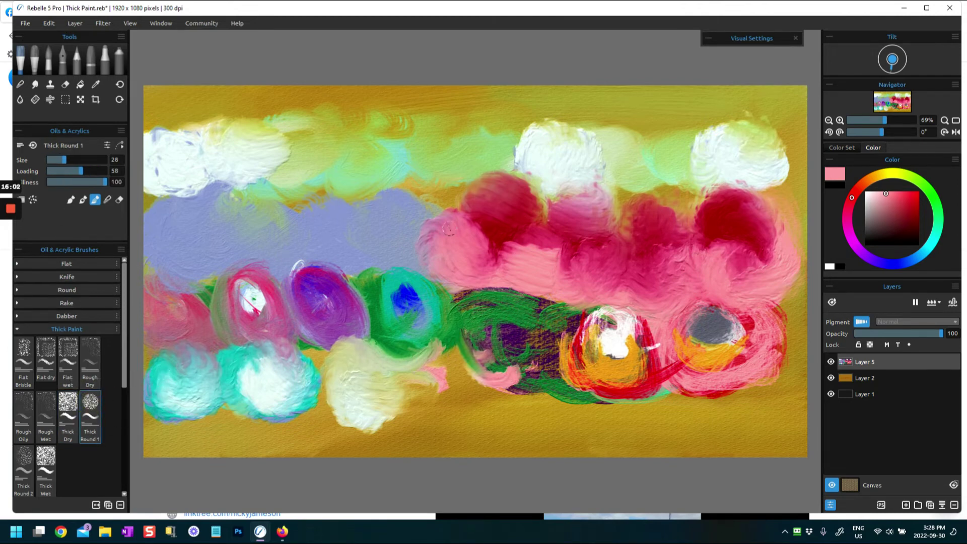
pyautogui.moveTo(897, 203); pyautogui.dragTo(909, 204)
pyautogui.moveTo(914, 262); pyautogui.dragTo(849, 234)
pyautogui.click(909, 211)
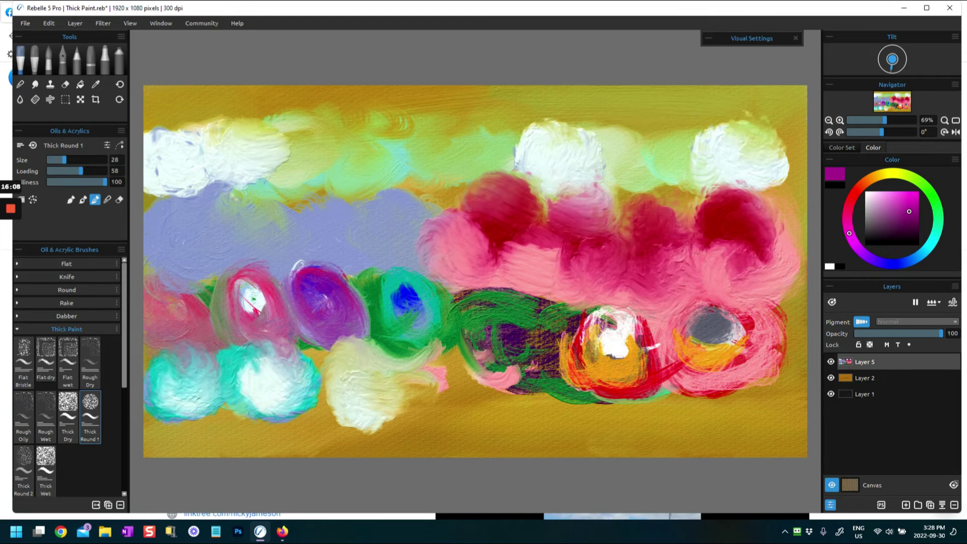
pyautogui.moveTo(173, 227)
pyautogui.mouseDown()
pyautogui.moveTo(174, 249)
pyautogui.moveTo(194, 232)
pyautogui.moveTo(176, 225)
pyautogui.moveTo(181, 250)
pyautogui.moveTo(191, 226)
pyautogui.moveTo(176, 215)
pyautogui.moveTo(178, 242)
pyautogui.moveTo(167, 223)
pyautogui.mouseUp()
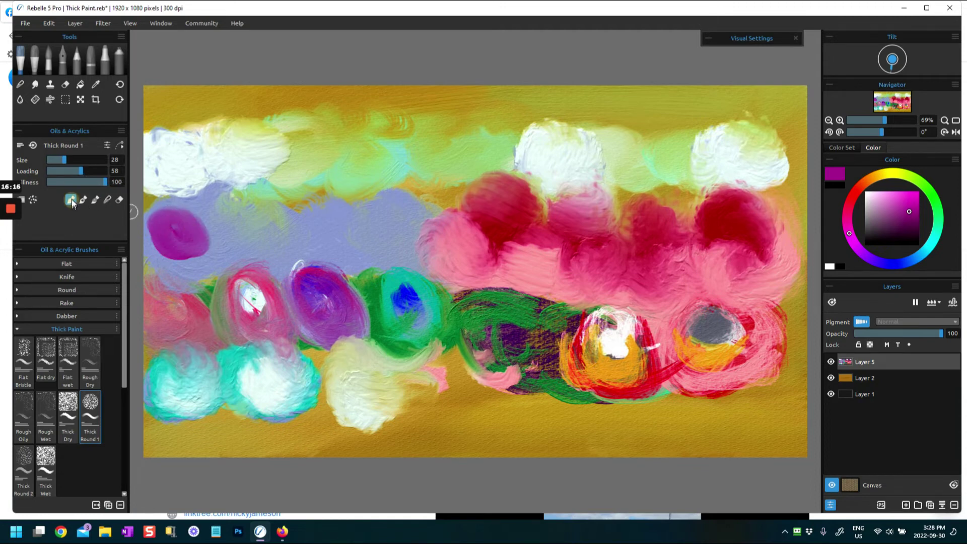
# Repaint the magenta oval in plain painting mode, and fill its centre with grey-blue sampled from the strip
pyautogui.moveTo(173, 222)
pyautogui.mouseDown()
pyautogui.moveTo(164, 216)
pyautogui.moveTo(172, 246)
pyautogui.mouseUp()
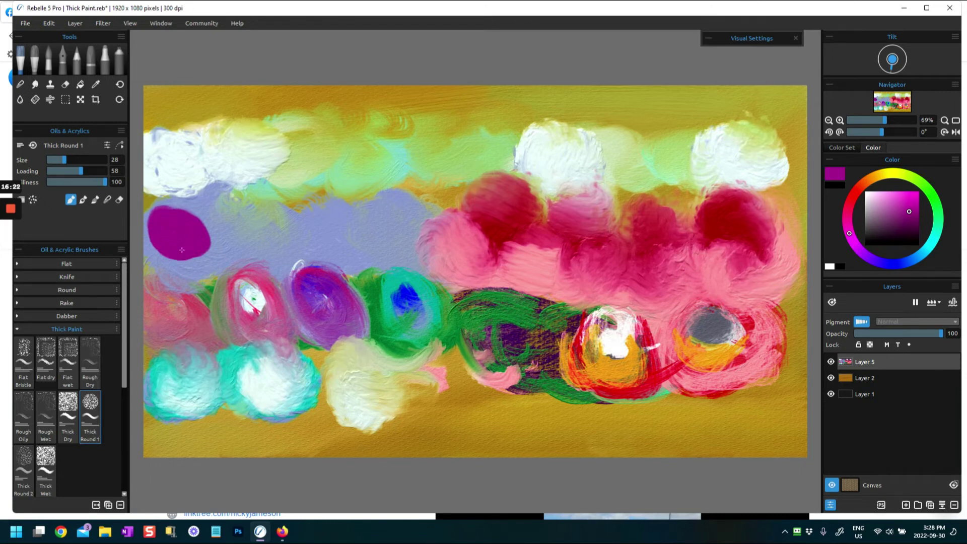
pyautogui.moveTo(176, 215)
pyautogui.mouseDown()
pyautogui.moveTo(202, 229)
pyautogui.moveTo(184, 207)
pyautogui.moveTo(190, 240)
pyautogui.moveTo(179, 200)
pyautogui.moveTo(185, 255)
pyautogui.moveTo(157, 207)
pyautogui.moveTo(198, 249)
pyautogui.moveTo(184, 206)
pyautogui.moveTo(171, 246)
pyautogui.moveTo(245, 232)
pyautogui.moveTo(167, 230)
pyautogui.moveTo(170, 215)
pyautogui.moveTo(174, 244)
pyautogui.moveTo(184, 220)
pyautogui.moveTo(165, 213)
pyautogui.moveTo(171, 240)
pyautogui.mouseUp()
pyautogui.keyDown('alt'); pyautogui.click(244, 223); pyautogui.keyUp('alt')
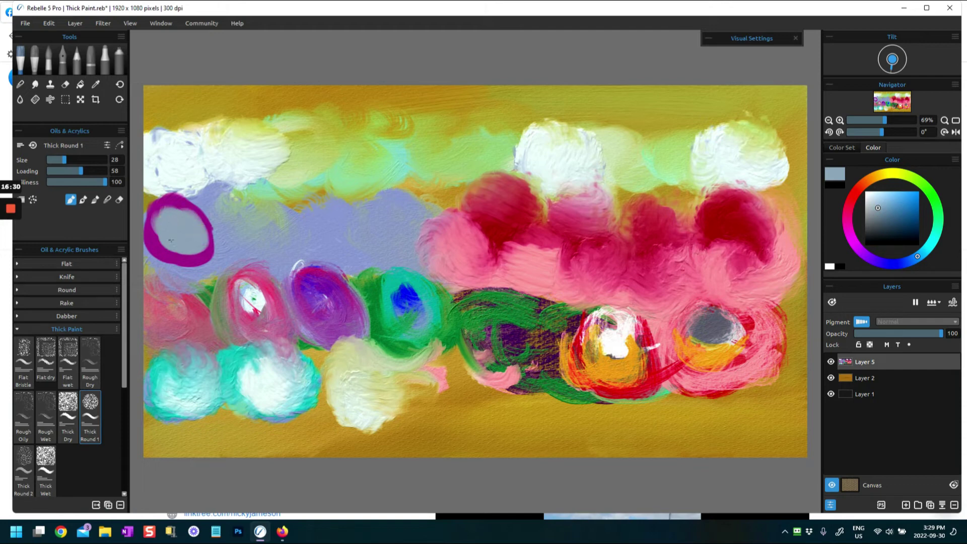
# Set the size to 57, sample the oval's magenta outline and paint a solid magenta band along the periwinkle strip
pyautogui.moveTo(70, 159); pyautogui.dragTo(80, 159)
pyautogui.keyDown('alt'); pyautogui.click(196, 258); pyautogui.keyUp('alt')
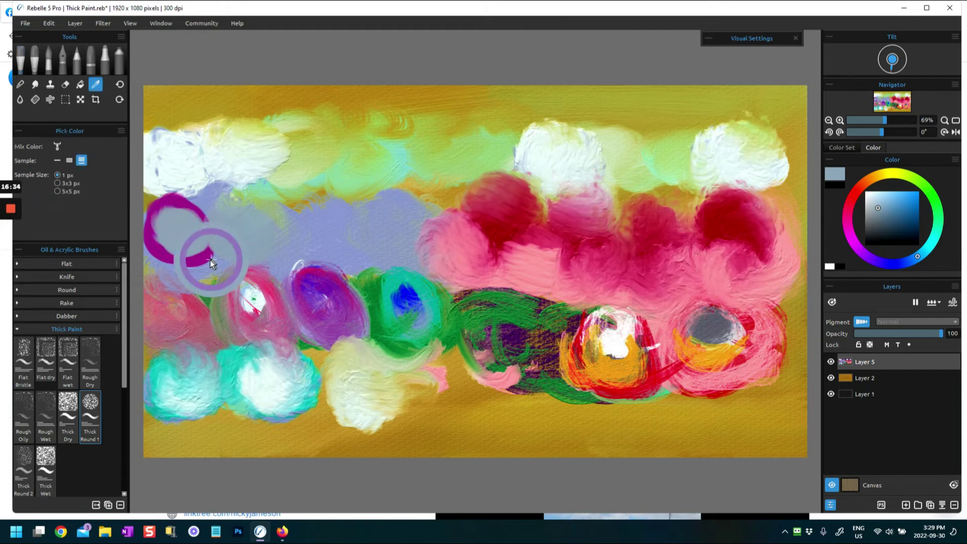
pyautogui.moveTo(225, 237)
pyautogui.mouseDown()
pyautogui.moveTo(233, 231)
pyautogui.moveTo(225, 211)
pyautogui.moveTo(228, 218)
pyautogui.moveTo(190, 224)
pyautogui.moveTo(218, 232)
pyautogui.moveTo(172, 222)
pyautogui.moveTo(287, 227)
pyautogui.moveTo(309, 213)
pyautogui.moveTo(265, 237)
pyautogui.mouseUp()
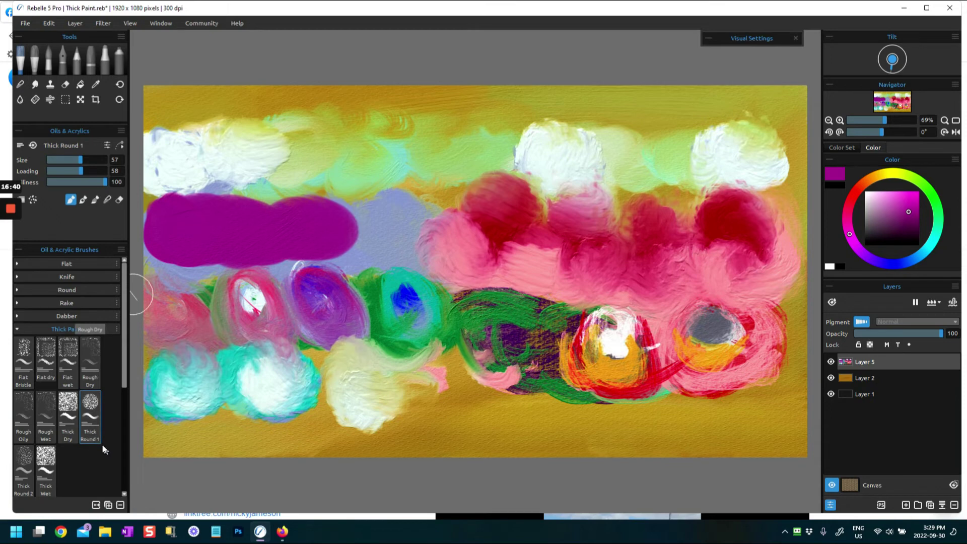
pyautogui.moveTo(344, 228)
pyautogui.mouseDown()
pyautogui.moveTo(371, 210)
pyautogui.moveTo(383, 225)
pyautogui.mouseUp()
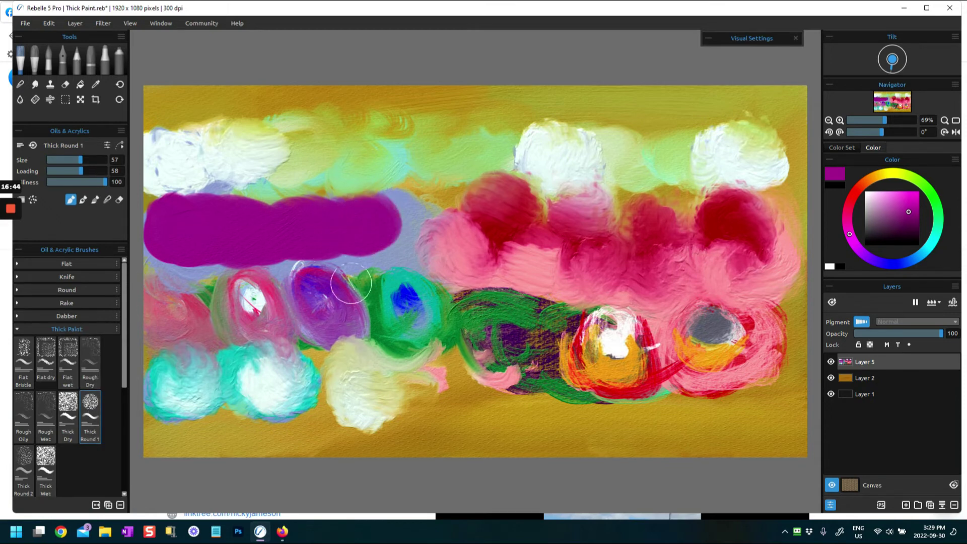
# Lower the oiliness to 22, sample pink from the neighbouring blob and paint overlapping pink blobs across the magenta band
pyautogui.moveTo(97, 184); pyautogui.dragTo(61, 192)
pyautogui.keyDown('alt'); pyautogui.click(444, 238); pyautogui.keyUp('alt')
pyautogui.moveTo(357, 220)
pyautogui.mouseDown()
pyautogui.moveTo(325, 225)
pyautogui.moveTo(326, 234)
pyautogui.moveTo(310, 222)
pyautogui.mouseUp()
pyautogui.moveTo(246, 218)
pyautogui.mouseDown()
pyautogui.moveTo(273, 230)
pyautogui.moveTo(196, 220)
pyautogui.moveTo(203, 228)
pyautogui.moveTo(196, 211)
pyautogui.moveTo(213, 273)
pyautogui.moveTo(231, 253)
pyautogui.moveTo(212, 268)
pyautogui.moveTo(288, 262)
pyautogui.moveTo(298, 276)
pyautogui.moveTo(304, 258)
pyautogui.moveTo(352, 261)
pyautogui.mouseUp()
# Paint sampled teal blobs over the pink area, and overlap them with pale green blobs sampled from the upper strip
pyautogui.keyDown('alt'); pyautogui.click(432, 303); pyautogui.keyUp('alt')
pyautogui.moveTo(306, 241)
pyautogui.mouseDown()
pyautogui.moveTo(311, 269)
pyautogui.moveTo(323, 249)
pyautogui.mouseUp()
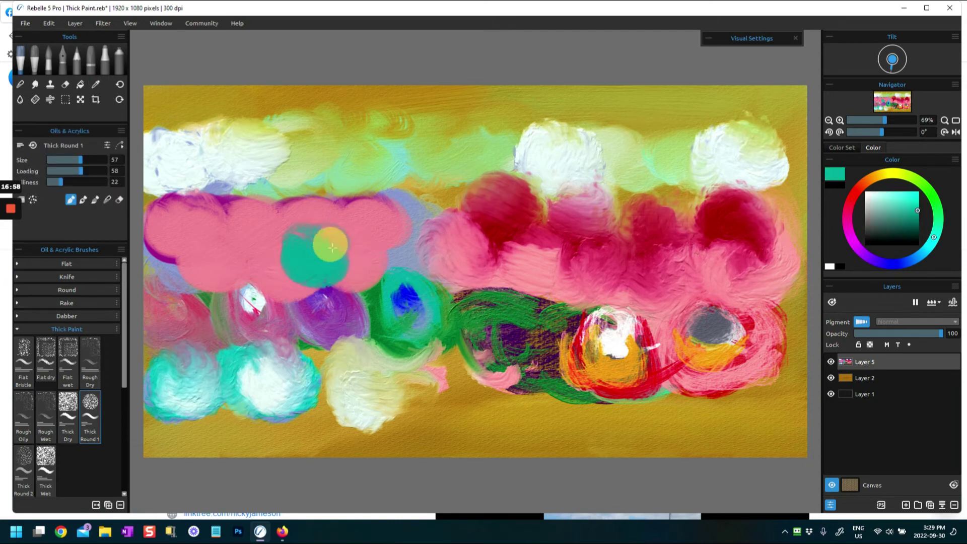
pyautogui.moveTo(221, 232); pyautogui.dragTo(193, 237)
pyautogui.moveTo(362, 214)
pyautogui.mouseDown()
pyautogui.moveTo(375, 194)
pyautogui.moveTo(376, 203)
pyautogui.moveTo(305, 194)
pyautogui.moveTo(308, 213)
pyautogui.moveTo(319, 181)
pyautogui.moveTo(298, 197)
pyautogui.moveTo(419, 164)
pyautogui.moveTo(290, 215)
pyautogui.moveTo(354, 196)
pyautogui.mouseUp()
pyautogui.keyDown('alt'); pyautogui.click(415, 162); pyautogui.keyUp('alt')
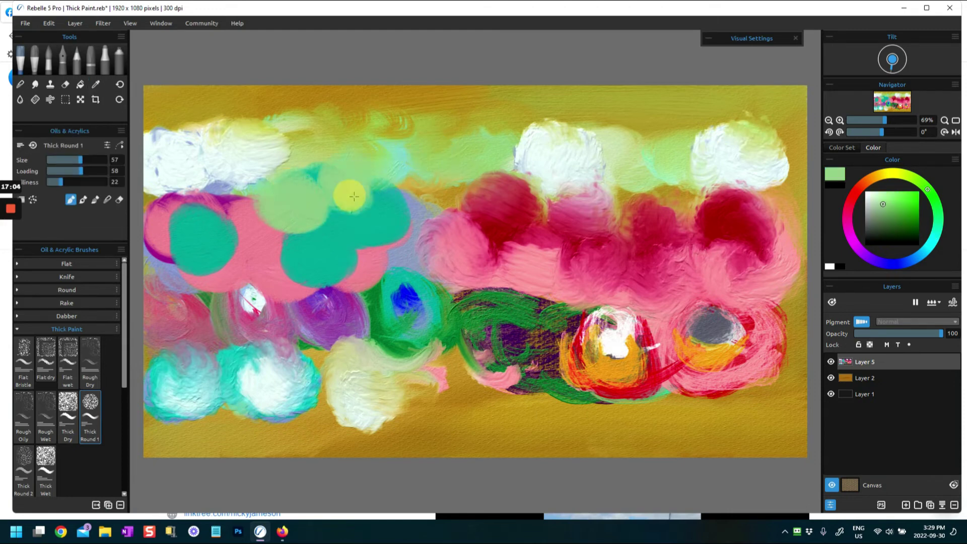
pyautogui.moveTo(205, 215)
pyautogui.mouseDown()
pyautogui.moveTo(169, 211)
pyautogui.moveTo(184, 209)
pyautogui.mouseUp()
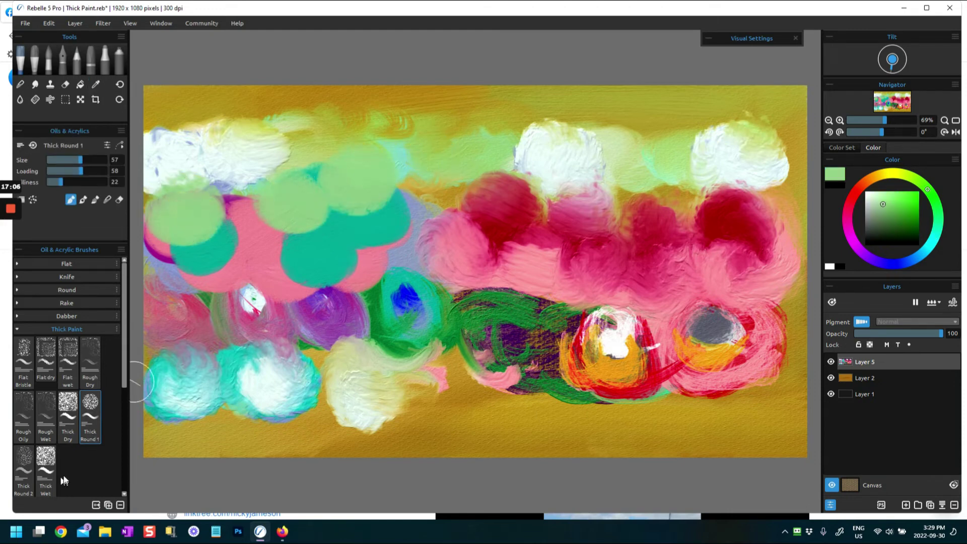
# Choose the Thick Round 2 brush, pick a bright green and paint a round blob beside the cream blob
pyautogui.click(30, 460)
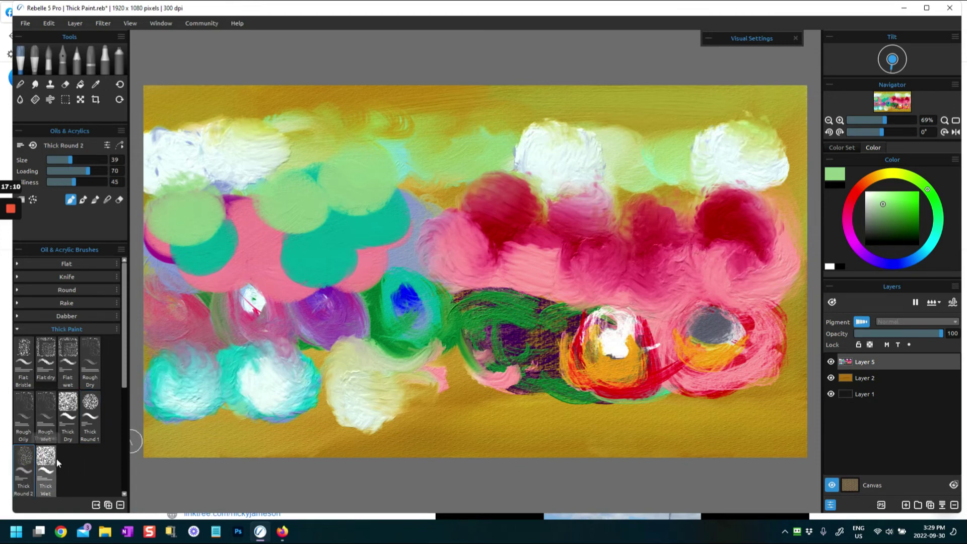
pyautogui.moveTo(121, 322); pyautogui.dragTo(133, 389)
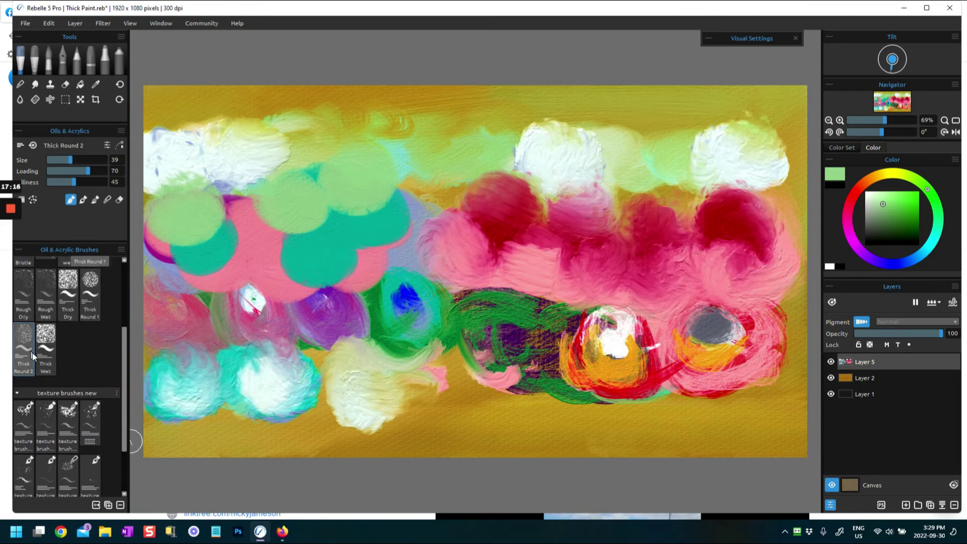
pyautogui.moveTo(907, 208); pyautogui.dragTo(913, 205)
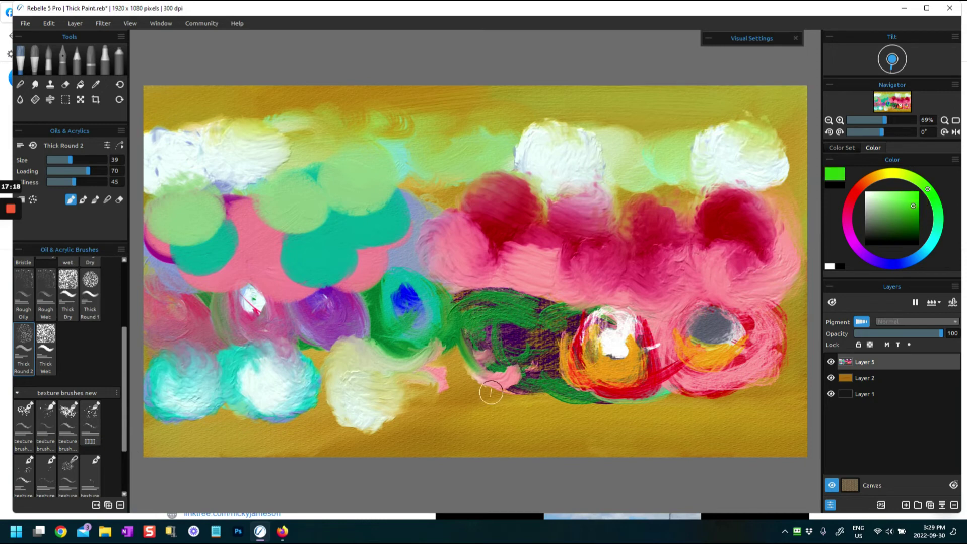
pyautogui.moveTo(438, 385)
pyautogui.mouseDown()
pyautogui.moveTo(447, 391)
pyautogui.moveTo(432, 388)
pyautogui.mouseUp()
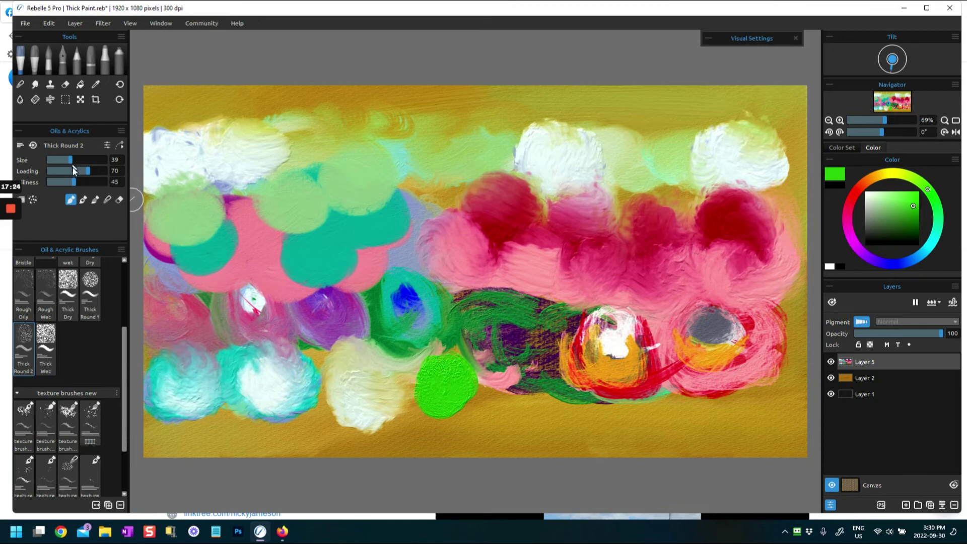
# Set loading to 82 and oiliness to 88, paint a second bright green blob and fill both blobs' centres with off-white
pyautogui.moveTo(92, 170); pyautogui.dragTo(98, 182)
pyautogui.moveTo(433, 379)
pyautogui.mouseDown()
pyautogui.moveTo(450, 361)
pyautogui.moveTo(451, 390)
pyautogui.moveTo(434, 370)
pyautogui.mouseUp()
pyautogui.moveTo(497, 404)
pyautogui.mouseDown()
pyautogui.moveTo(491, 383)
pyautogui.moveTo(476, 403)
pyautogui.moveTo(501, 384)
pyautogui.mouseUp()
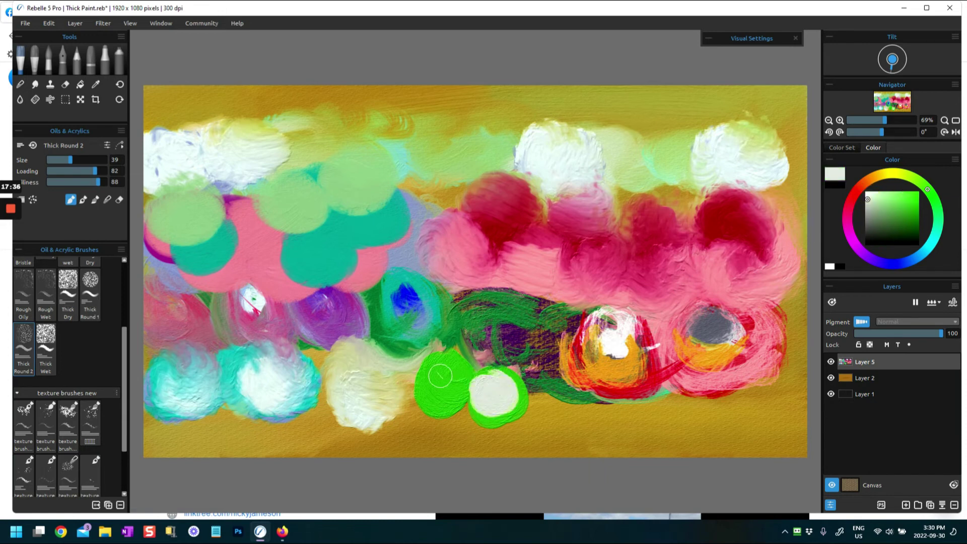
pyautogui.moveTo(440, 376); pyautogui.dragTo(444, 370)
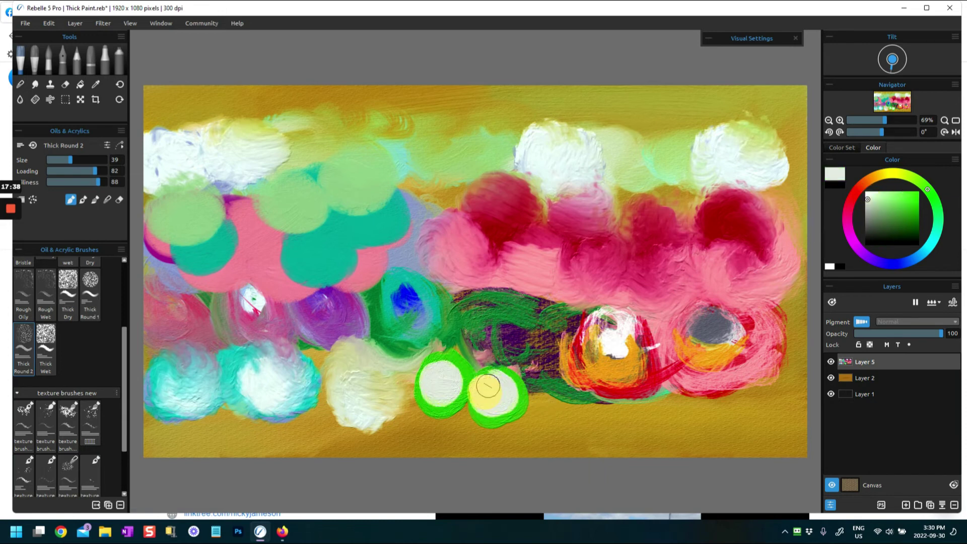
pyautogui.moveTo(433, 372); pyautogui.dragTo(436, 394)
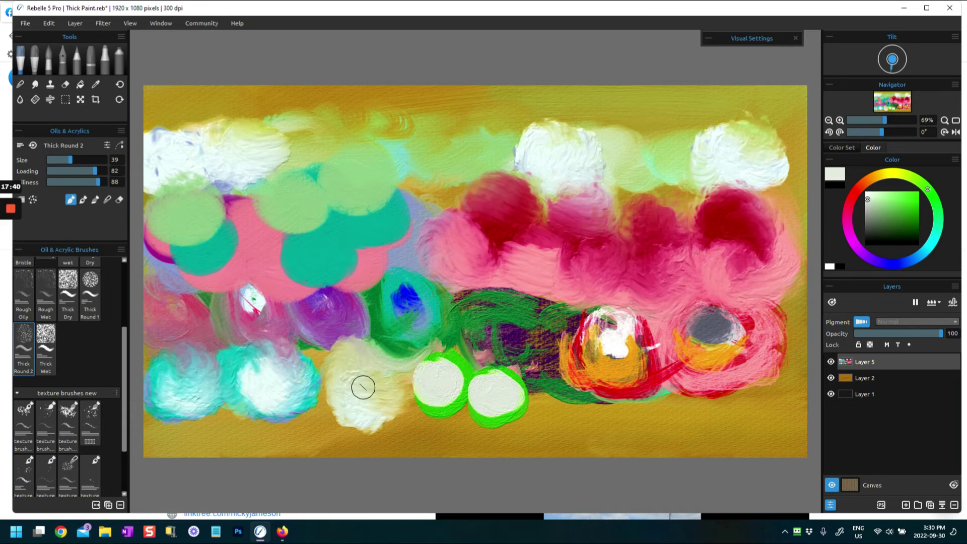
# Paint round off-white centres on the cream blob and the two turquoise-white blobs
pyautogui.moveTo(372, 391); pyautogui.dragTo(375, 395)
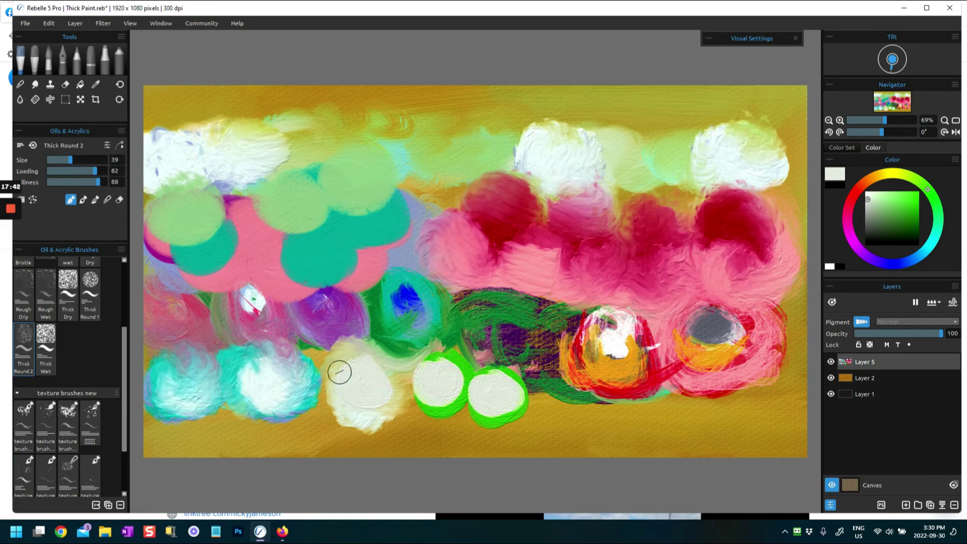
pyautogui.click(275, 382)
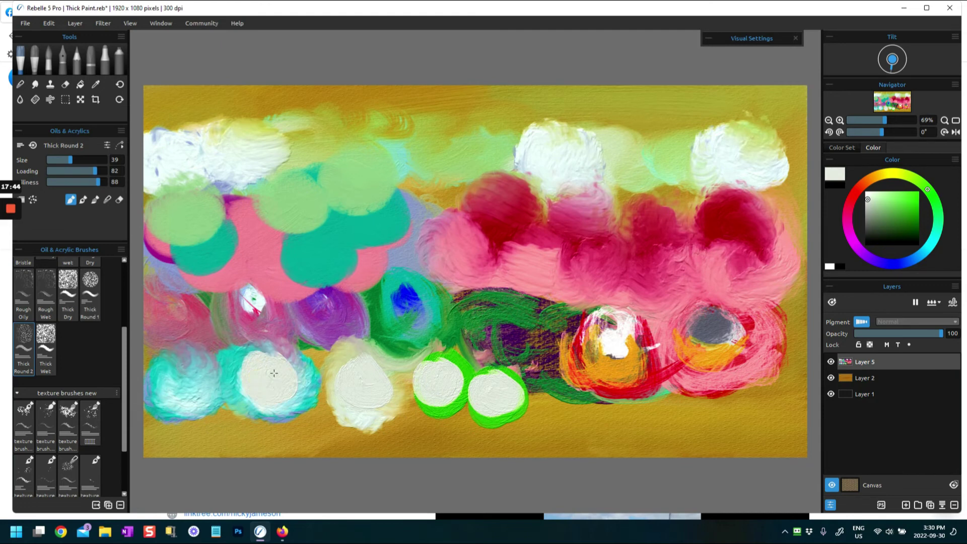
pyautogui.moveTo(177, 375)
pyautogui.mouseDown()
pyautogui.moveTo(184, 385)
pyautogui.moveTo(181, 369)
pyautogui.moveTo(252, 345)
pyautogui.moveTo(234, 373)
pyautogui.moveTo(247, 371)
pyautogui.moveTo(267, 336)
pyautogui.moveTo(295, 353)
pyautogui.moveTo(303, 398)
pyautogui.moveTo(161, 372)
pyautogui.moveTo(201, 353)
pyautogui.moveTo(197, 413)
pyautogui.moveTo(187, 404)
pyautogui.mouseUp()
# Sample turquoise to paint rings on the two turquoise blobs, and refill their centres with sampled off-white
pyautogui.keyDown('alt'); pyautogui.click(234, 376); pyautogui.keyUp('alt')
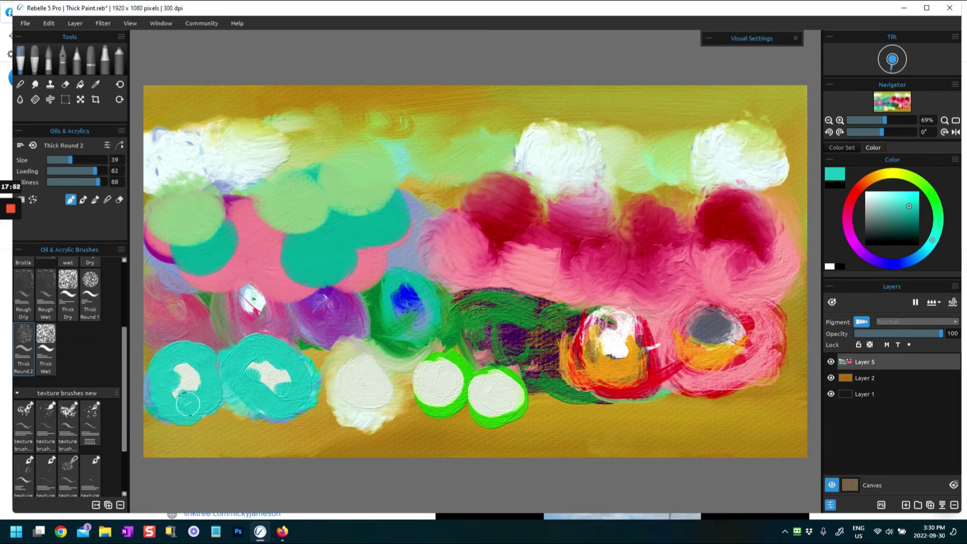
pyautogui.keyDown('alt'); pyautogui.click(371, 393); pyautogui.keyUp('alt')
pyautogui.moveTo(259, 376)
pyautogui.mouseDown()
pyautogui.moveTo(266, 364)
pyautogui.moveTo(275, 380)
pyautogui.mouseUp()
pyautogui.moveTo(179, 371); pyautogui.dragTo(207, 378)
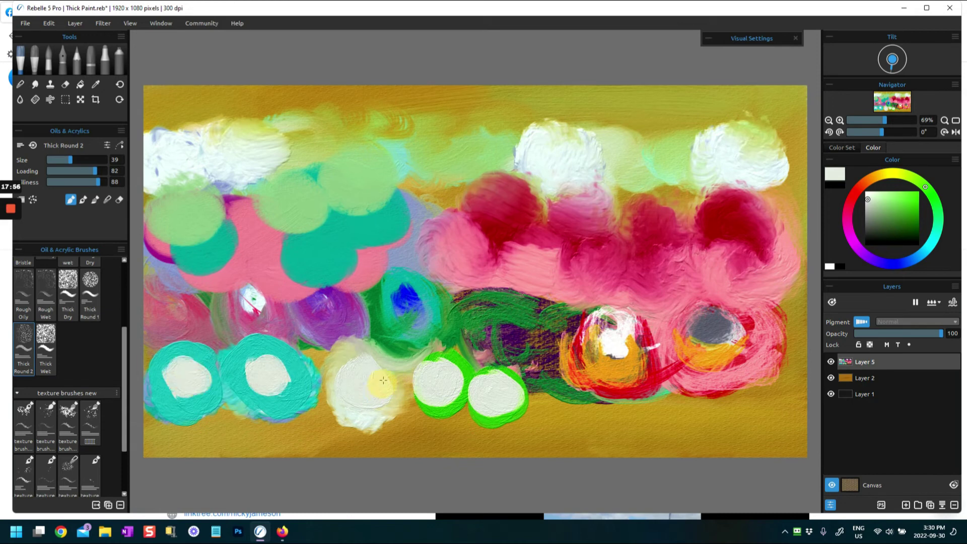
# Pick a bright green and paint petal-like blobs around the off-white centres of the cream blob and the neighbouring turquoise blob
pyautogui.moveTo(903, 202); pyautogui.dragTo(909, 202)
pyautogui.moveTo(356, 348)
pyautogui.mouseDown()
pyautogui.moveTo(348, 355)
pyautogui.moveTo(383, 348)
pyautogui.moveTo(330, 385)
pyautogui.moveTo(333, 398)
pyautogui.mouseUp()
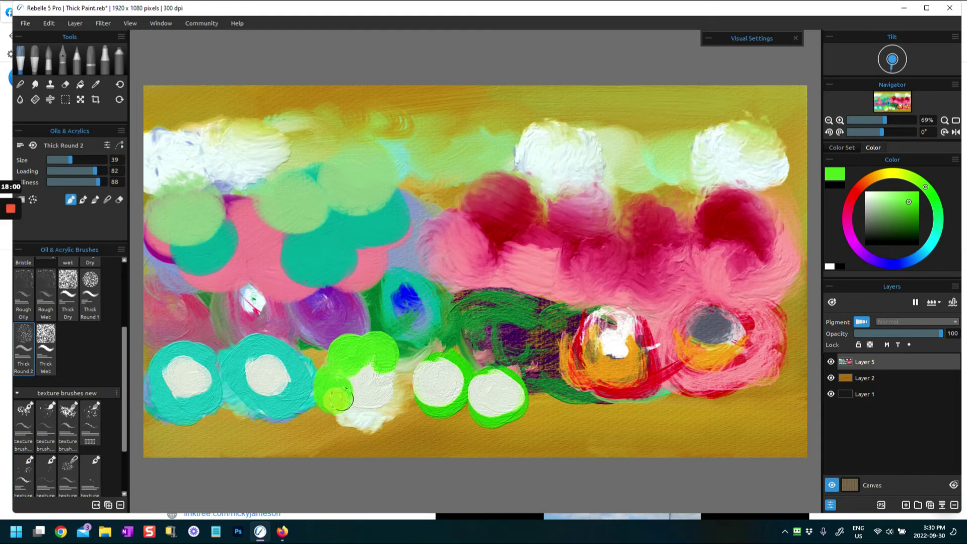
pyautogui.moveTo(389, 378)
pyautogui.mouseDown()
pyautogui.moveTo(368, 429)
pyautogui.moveTo(348, 411)
pyautogui.moveTo(384, 419)
pyautogui.mouseUp()
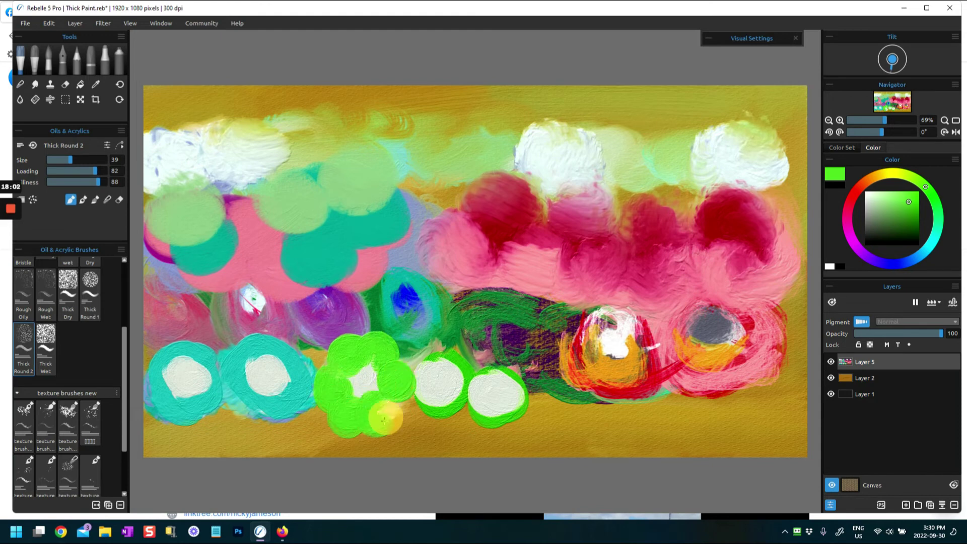
pyautogui.moveTo(265, 408)
pyautogui.mouseDown()
pyautogui.moveTo(273, 419)
pyautogui.moveTo(307, 400)
pyautogui.moveTo(310, 357)
pyautogui.mouseUp()
pyautogui.moveTo(257, 342)
pyautogui.mouseDown()
pyautogui.moveTo(280, 335)
pyautogui.moveTo(232, 353)
pyautogui.moveTo(237, 401)
pyautogui.moveTo(254, 411)
pyautogui.mouseUp()
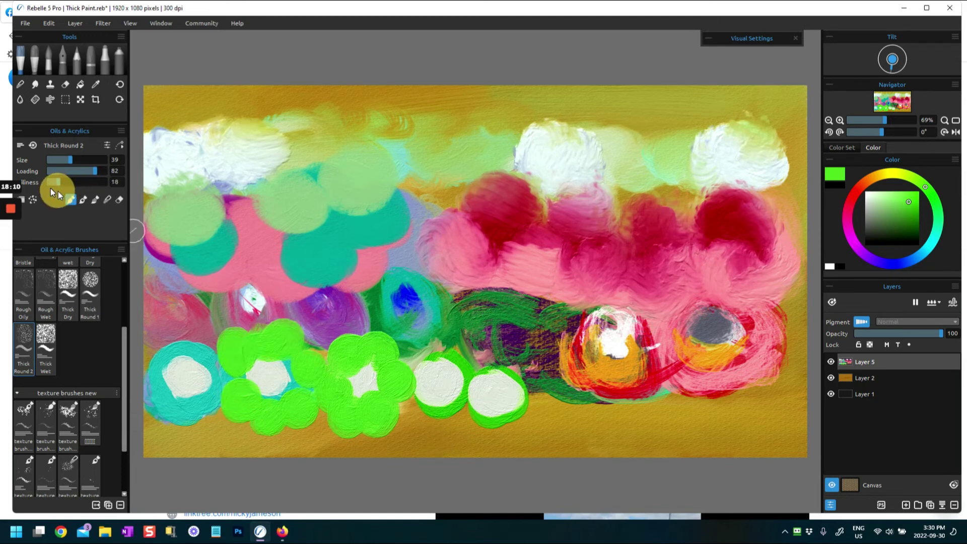
# Lower the oiliness to 18, add a green blob beside the last white-centred circle and overlap it with thick light grey paint
pyautogui.moveTo(550, 404)
pyautogui.mouseDown()
pyautogui.moveTo(539, 388)
pyautogui.moveTo(526, 402)
pyautogui.mouseUp()
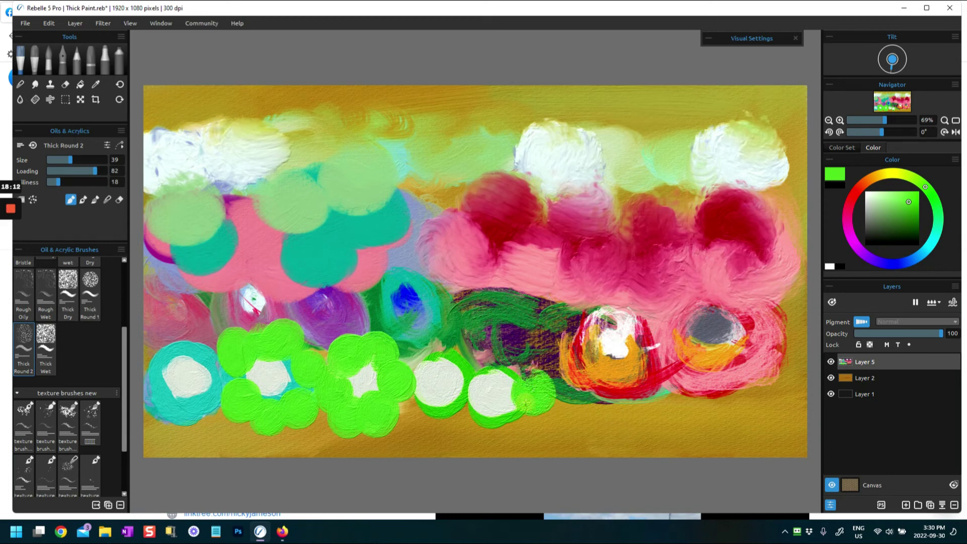
pyautogui.click(867, 208)
pyautogui.moveTo(529, 388); pyautogui.dragTo(518, 363)
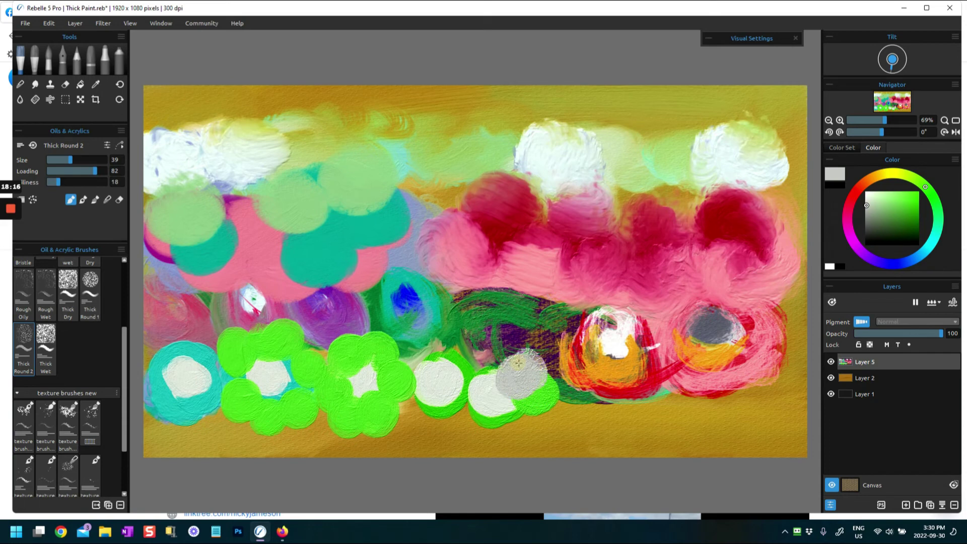
pyautogui.moveTo(524, 353)
pyautogui.mouseDown()
pyautogui.moveTo(548, 375)
pyautogui.moveTo(542, 364)
pyautogui.moveTo(500, 355)
pyautogui.moveTo(533, 344)
pyautogui.moveTo(537, 357)
pyautogui.moveTo(538, 326)
pyautogui.moveTo(522, 356)
pyautogui.moveTo(551, 338)
pyautogui.moveTo(518, 342)
pyautogui.mouseUp()
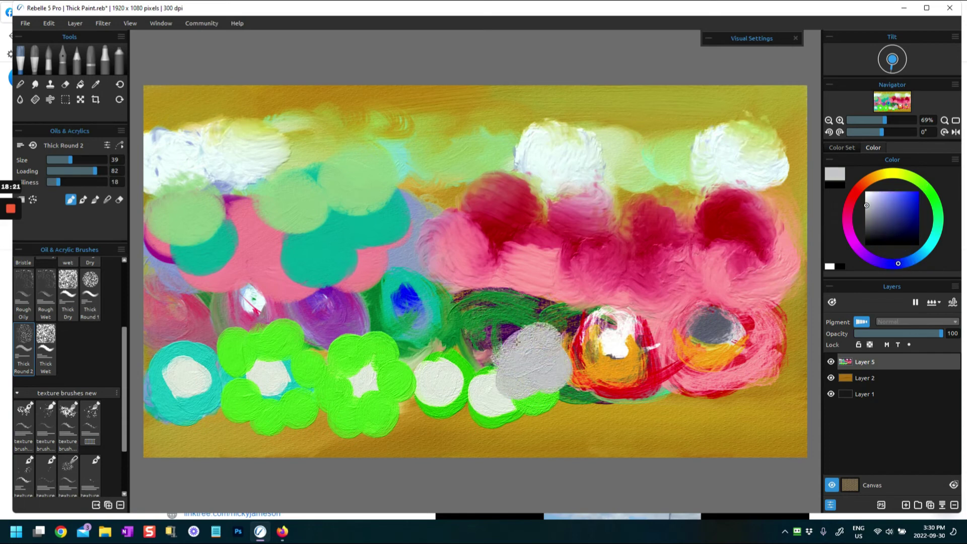
# Choose the Thick Wet brush, pick a saturated blue and paint a blob below the white and orange oval
pyautogui.click(46, 335)
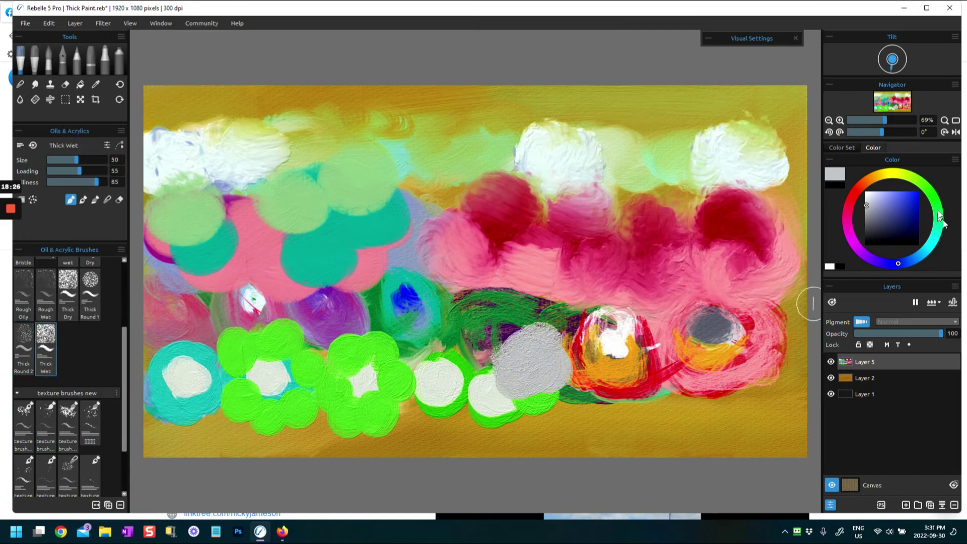
pyautogui.moveTo(910, 208); pyautogui.dragTo(914, 197)
pyautogui.moveTo(571, 410)
pyautogui.mouseDown()
pyautogui.moveTo(577, 386)
pyautogui.moveTo(558, 393)
pyautogui.moveTo(605, 401)
pyautogui.moveTo(571, 396)
pyautogui.moveTo(588, 385)
pyautogui.moveTo(588, 423)
pyautogui.moveTo(633, 409)
pyautogui.mouseUp()
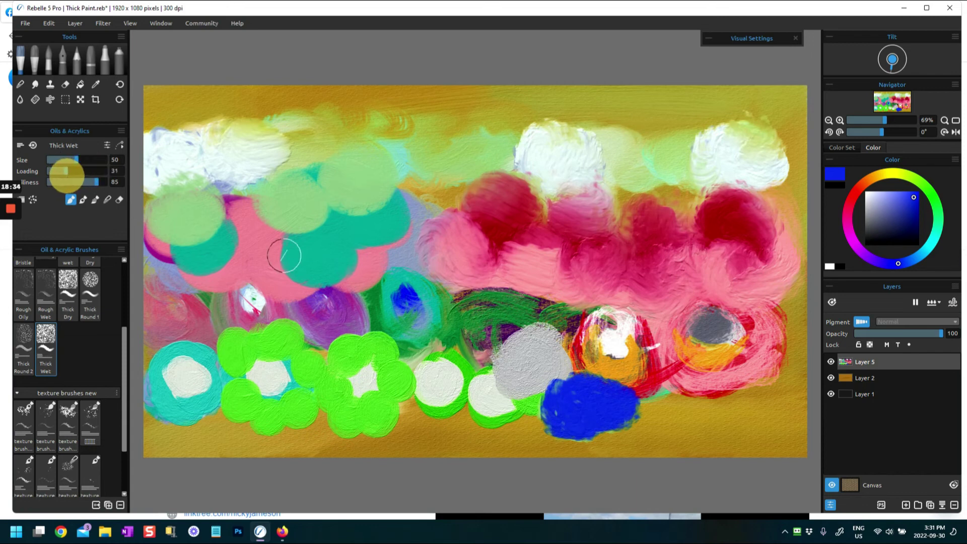
# Reduce the loading to 31 and extend the blue paint both ways into a long band along the canvas's lower edge
pyautogui.moveTo(616, 438)
pyautogui.mouseDown()
pyautogui.moveTo(630, 413)
pyautogui.moveTo(662, 415)
pyautogui.moveTo(650, 423)
pyautogui.moveTo(698, 403)
pyautogui.moveTo(728, 425)
pyautogui.mouseUp()
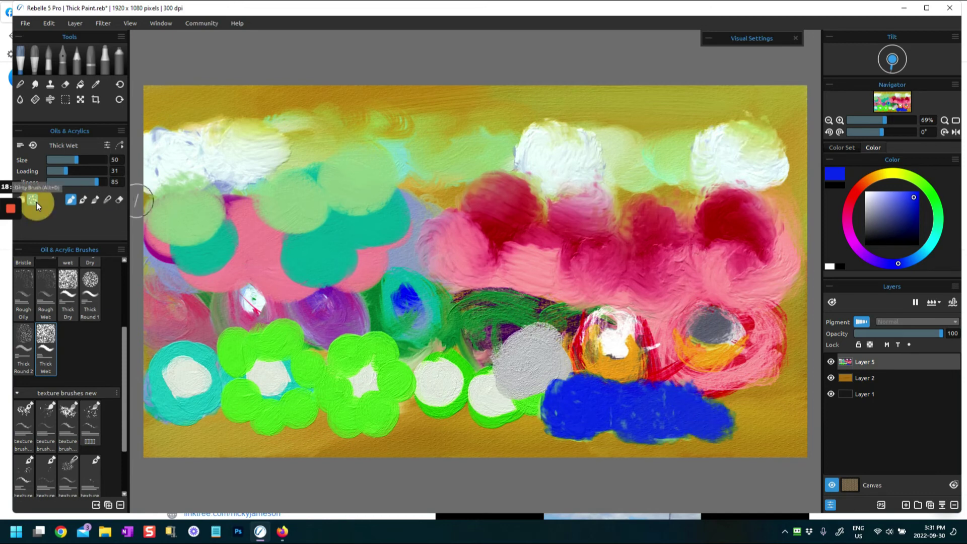
pyautogui.moveTo(728, 403)
pyautogui.mouseDown()
pyautogui.moveTo(756, 416)
pyautogui.moveTo(750, 395)
pyautogui.moveTo(759, 389)
pyautogui.moveTo(738, 401)
pyautogui.moveTo(765, 419)
pyautogui.moveTo(788, 410)
pyautogui.mouseUp()
pyautogui.moveTo(559, 379)
pyautogui.mouseDown()
pyautogui.moveTo(579, 398)
pyautogui.moveTo(549, 403)
pyautogui.moveTo(549, 394)
pyautogui.moveTo(541, 409)
pyautogui.moveTo(535, 399)
pyautogui.moveTo(546, 402)
pyautogui.moveTo(532, 417)
pyautogui.moveTo(575, 409)
pyautogui.mouseUp()
pyautogui.moveTo(500, 404)
pyautogui.mouseDown()
pyautogui.moveTo(492, 423)
pyautogui.moveTo(508, 403)
pyautogui.mouseUp()
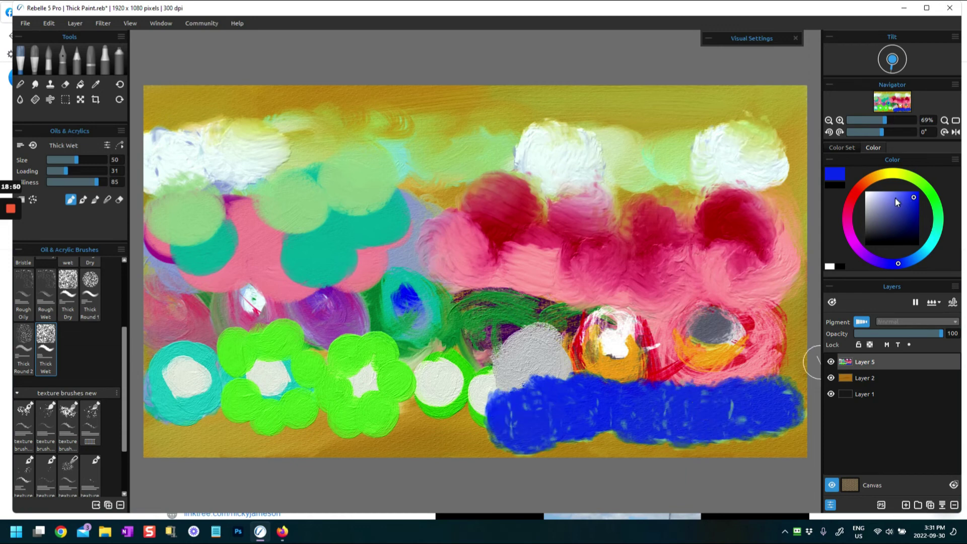
# Pick a pale yellow-green and paint a broad strip over most of the blue band
pyautogui.click(898, 175)
pyautogui.moveTo(678, 384)
pyautogui.mouseDown()
pyautogui.moveTo(708, 382)
pyautogui.moveTo(700, 403)
pyautogui.moveTo(695, 390)
pyautogui.moveTo(727, 391)
pyautogui.moveTo(727, 380)
pyautogui.moveTo(748, 376)
pyautogui.moveTo(734, 401)
pyautogui.moveTo(786, 398)
pyautogui.mouseUp()
pyautogui.moveTo(645, 397)
pyautogui.mouseDown()
pyautogui.moveTo(679, 400)
pyautogui.moveTo(663, 408)
pyautogui.moveTo(639, 396)
pyautogui.moveTo(662, 385)
pyautogui.moveTo(604, 399)
pyautogui.moveTo(631, 393)
pyautogui.moveTo(598, 386)
pyautogui.moveTo(581, 406)
pyautogui.mouseUp()
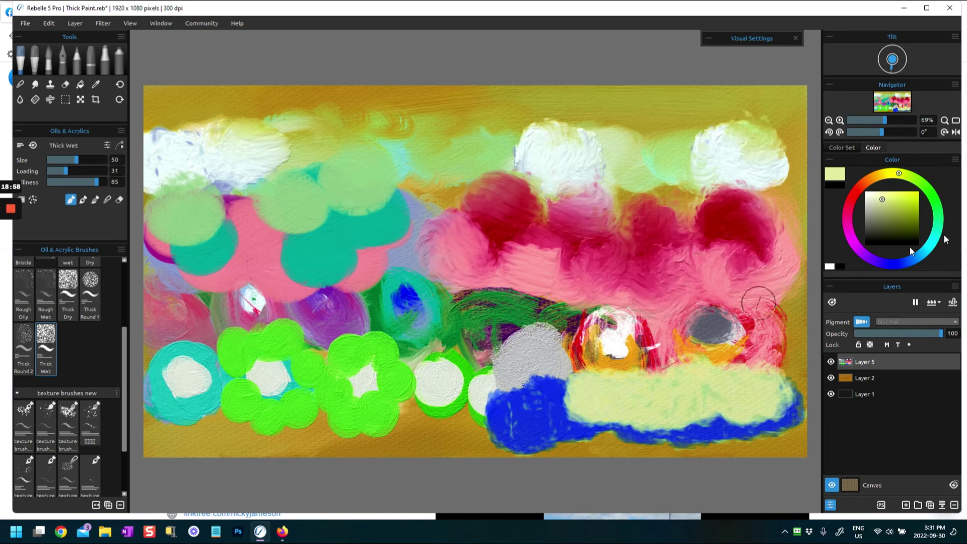
# Paint bright yellow over the band's end below the grey blob, trying the layer's pigment mixing off and back on
pyautogui.moveTo(897, 217); pyautogui.dragTo(905, 234)
pyautogui.moveTo(587, 378)
pyautogui.mouseDown()
pyautogui.moveTo(563, 400)
pyautogui.moveTo(584, 385)
pyautogui.moveTo(563, 392)
pyautogui.moveTo(581, 401)
pyautogui.moveTo(558, 409)
pyautogui.moveTo(584, 396)
pyautogui.moveTo(581, 412)
pyautogui.moveTo(573, 396)
pyautogui.moveTo(591, 400)
pyautogui.moveTo(544, 389)
pyautogui.moveTo(557, 424)
pyautogui.moveTo(540, 408)
pyautogui.moveTo(558, 423)
pyautogui.moveTo(529, 426)
pyautogui.mouseUp()
pyautogui.click(899, 194)
pyautogui.click(865, 322)
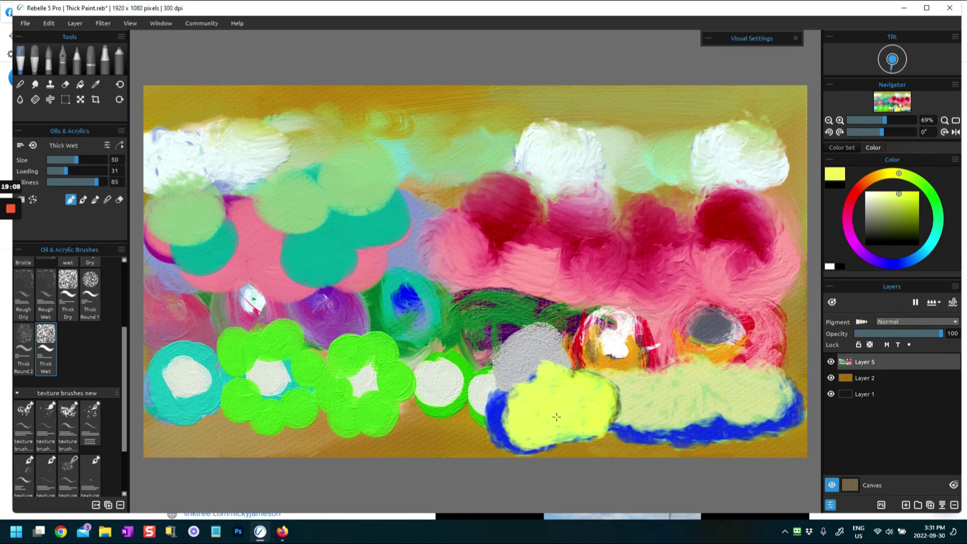
pyautogui.click(863, 324)
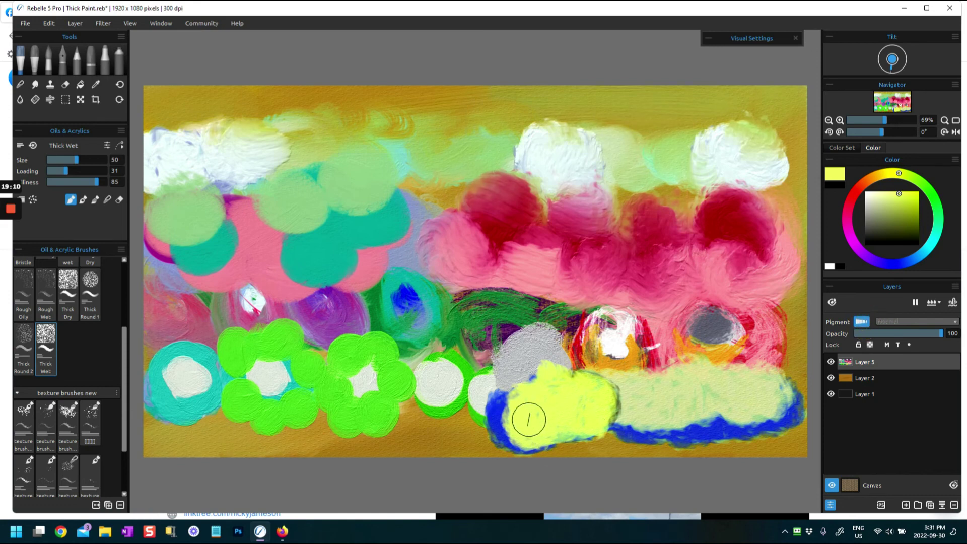
pyautogui.moveTo(550, 416); pyautogui.dragTo(561, 414)
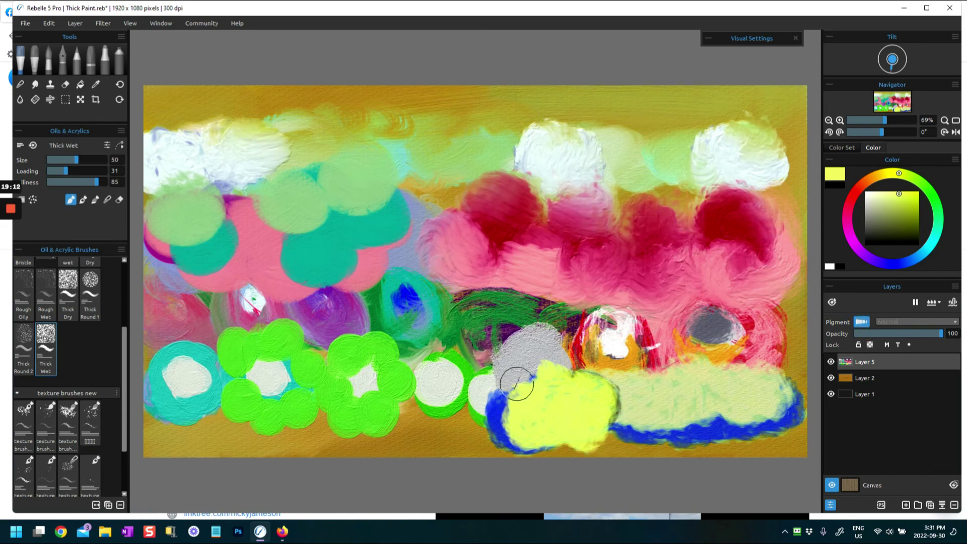
# Switch the brush to its mixing paint mode and spread the yellow further across the pale strip
pyautogui.click(84, 201)
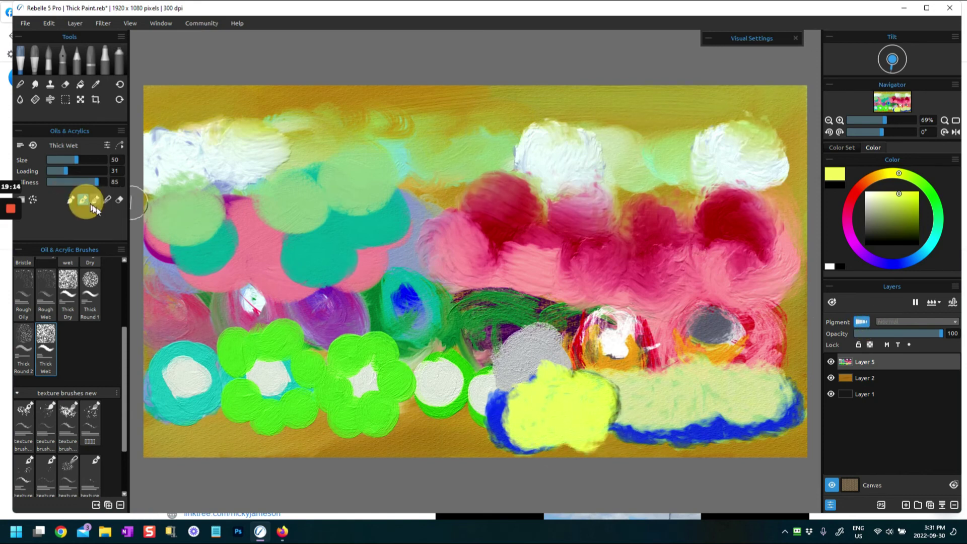
pyautogui.moveTo(600, 428)
pyautogui.mouseDown()
pyautogui.moveTo(600, 409)
pyautogui.moveTo(617, 403)
pyautogui.moveTo(650, 429)
pyautogui.mouseUp()
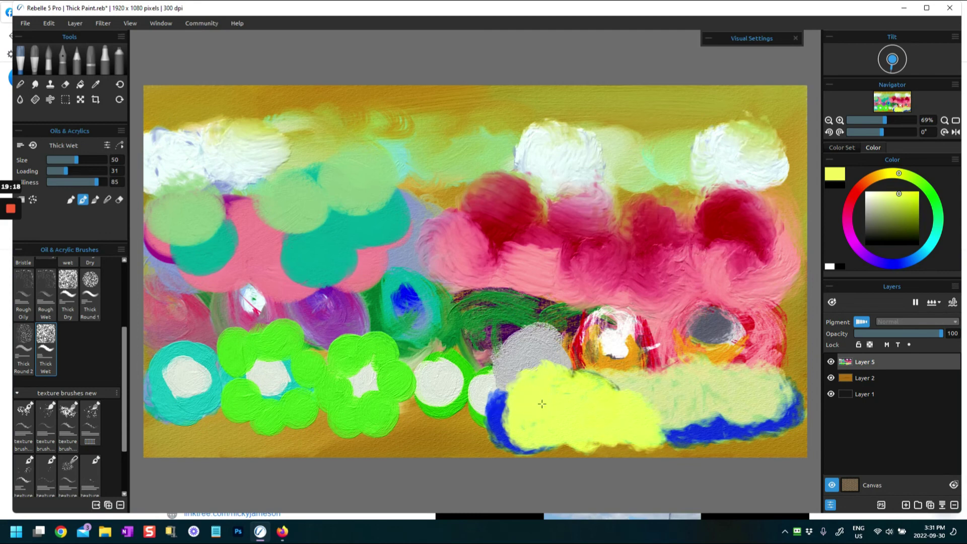
pyautogui.moveTo(648, 398)
pyautogui.mouseDown()
pyautogui.moveTo(672, 395)
pyautogui.moveTo(635, 395)
pyautogui.mouseUp()
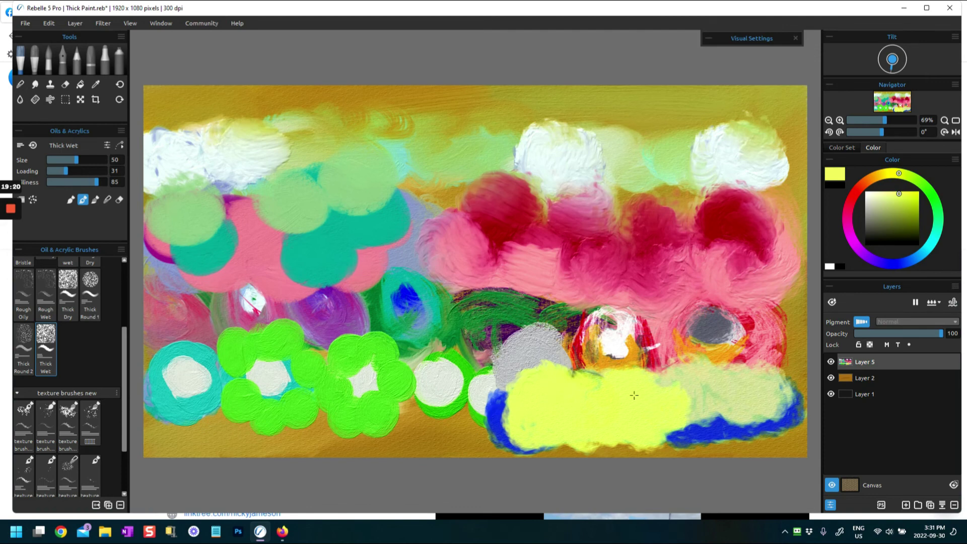
pyautogui.moveTo(728, 392)
pyautogui.mouseDown()
pyautogui.moveTo(703, 411)
pyautogui.moveTo(687, 406)
pyautogui.mouseUp()
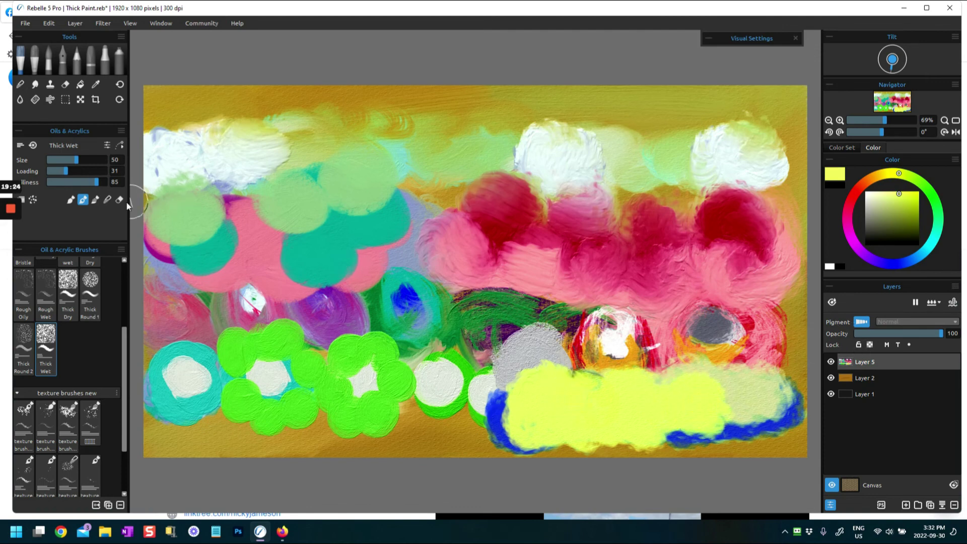
# Switch to blend mode and smear the yellow, blue and pale paint into the surrounding grey, pink and ochre
pyautogui.click(108, 201)
pyautogui.moveTo(495, 441)
pyautogui.mouseDown()
pyautogui.moveTo(501, 428)
pyautogui.moveTo(517, 439)
pyautogui.moveTo(529, 426)
pyautogui.moveTo(513, 397)
pyautogui.moveTo(504, 413)
pyautogui.moveTo(546, 362)
pyautogui.mouseUp()
pyautogui.moveTo(669, 377)
pyautogui.mouseDown()
pyautogui.moveTo(708, 384)
pyautogui.moveTo(700, 373)
pyautogui.moveTo(746, 414)
pyautogui.moveTo(671, 394)
pyautogui.moveTo(683, 406)
pyautogui.moveTo(683, 388)
pyautogui.moveTo(689, 397)
pyautogui.moveTo(719, 376)
pyautogui.moveTo(728, 421)
pyautogui.moveTo(708, 406)
pyautogui.moveTo(781, 402)
pyautogui.moveTo(764, 367)
pyautogui.moveTo(743, 404)
pyautogui.moveTo(795, 418)
pyautogui.moveTo(670, 422)
pyautogui.moveTo(719, 423)
pyautogui.moveTo(689, 434)
pyautogui.mouseUp()
pyautogui.moveTo(617, 425)
pyautogui.mouseDown()
pyautogui.moveTo(604, 441)
pyautogui.moveTo(644, 436)
pyautogui.mouseUp()
pyautogui.moveTo(585, 429); pyautogui.dragTo(568, 425)
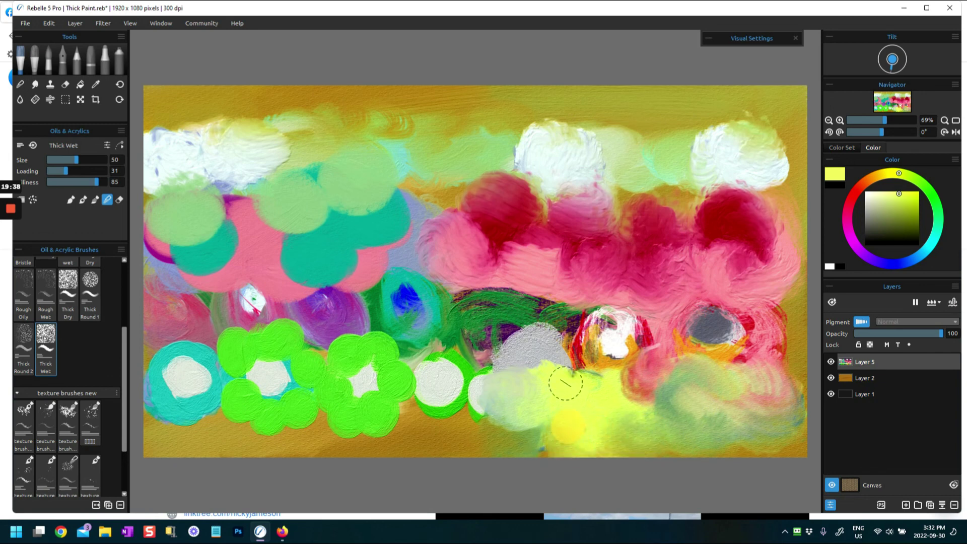
pyautogui.moveTo(558, 365)
pyautogui.mouseDown()
pyautogui.moveTo(543, 405)
pyautogui.moveTo(554, 448)
pyautogui.moveTo(579, 432)
pyautogui.moveTo(612, 383)
pyautogui.mouseUp()
# Paint a sky-blue blob over the blended yellow in mixing mode, and another beside it in plain painting mode at oiliness 30
pyautogui.click(915, 258)
pyautogui.moveTo(561, 403)
pyautogui.mouseDown()
pyautogui.moveTo(584, 388)
pyautogui.moveTo(539, 390)
pyautogui.moveTo(552, 373)
pyautogui.mouseUp()
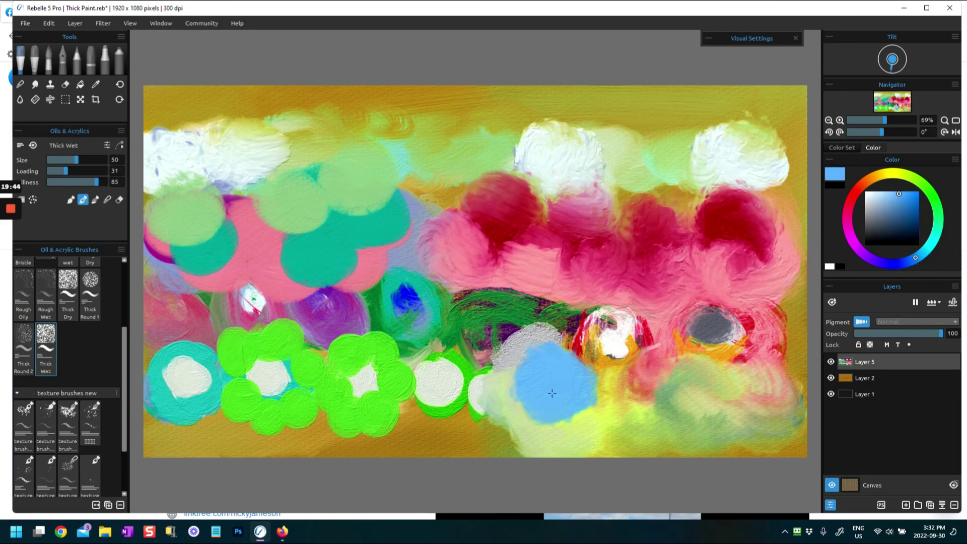
pyautogui.click(70, 200)
pyautogui.moveTo(89, 182); pyautogui.dragTo(65, 183)
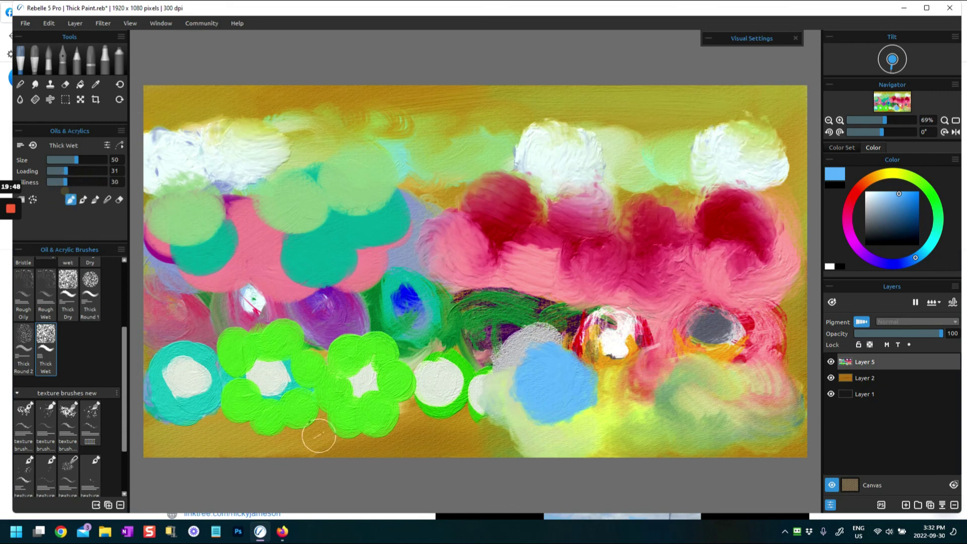
pyautogui.moveTo(450, 411)
pyautogui.mouseDown()
pyautogui.moveTo(458, 418)
pyautogui.moveTo(438, 426)
pyautogui.moveTo(451, 411)
pyautogui.mouseUp()
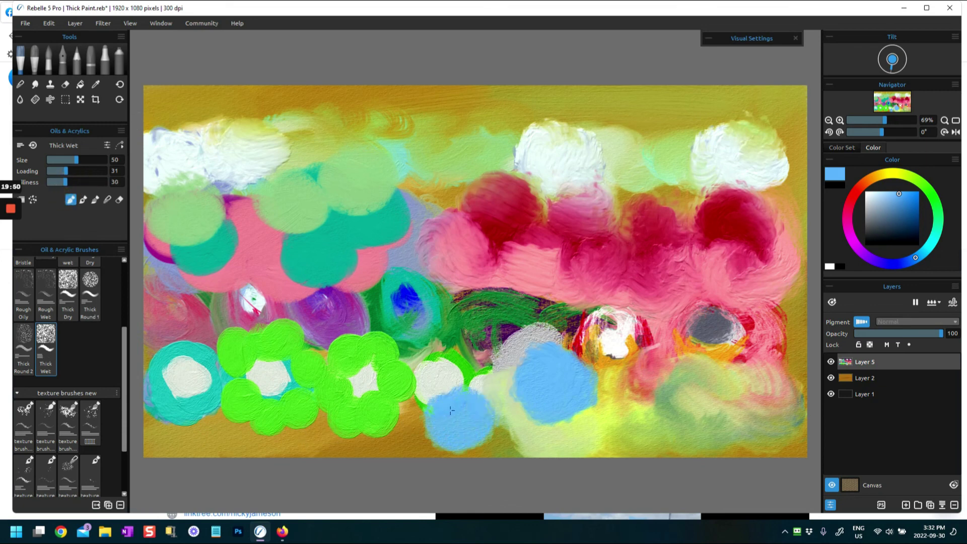
# Paint overlapping sky-blue blobs along the canvas's upper edge, above and between the white blobs
pyautogui.moveTo(418, 123)
pyautogui.mouseDown()
pyautogui.moveTo(425, 149)
pyautogui.moveTo(422, 135)
pyautogui.moveTo(487, 118)
pyautogui.moveTo(507, 125)
pyautogui.moveTo(498, 140)
pyautogui.moveTo(496, 111)
pyautogui.moveTo(478, 106)
pyautogui.moveTo(327, 125)
pyautogui.moveTo(338, 149)
pyautogui.moveTo(387, 129)
pyautogui.moveTo(346, 102)
pyautogui.mouseUp()
pyautogui.moveTo(685, 125)
pyautogui.mouseDown()
pyautogui.moveTo(636, 126)
pyautogui.moveTo(644, 103)
pyautogui.mouseUp()
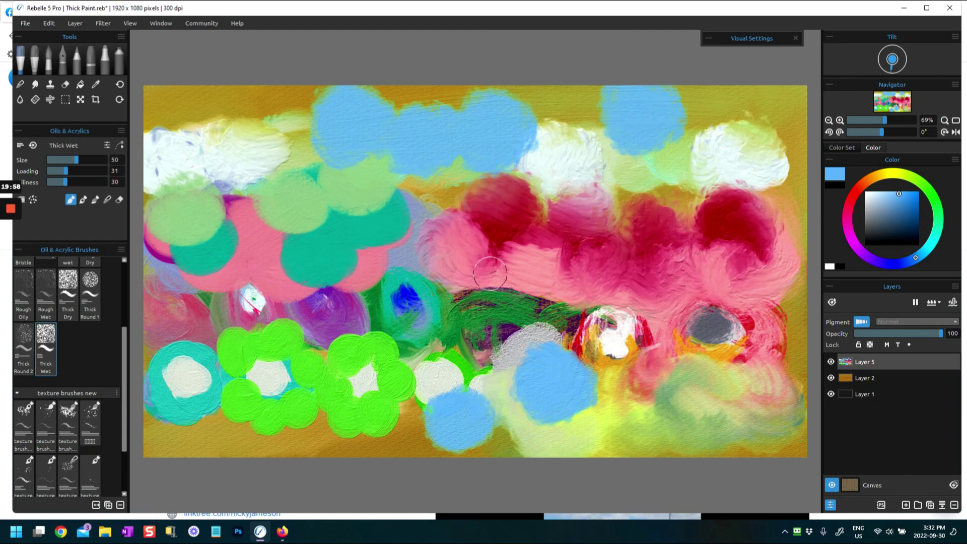
pyautogui.moveTo(263, 110)
pyautogui.mouseDown()
pyautogui.moveTo(297, 131)
pyautogui.moveTo(292, 96)
pyautogui.moveTo(262, 104)
pyautogui.moveTo(267, 115)
pyautogui.mouseUp()
pyautogui.moveTo(682, 107); pyautogui.dragTo(699, 102)
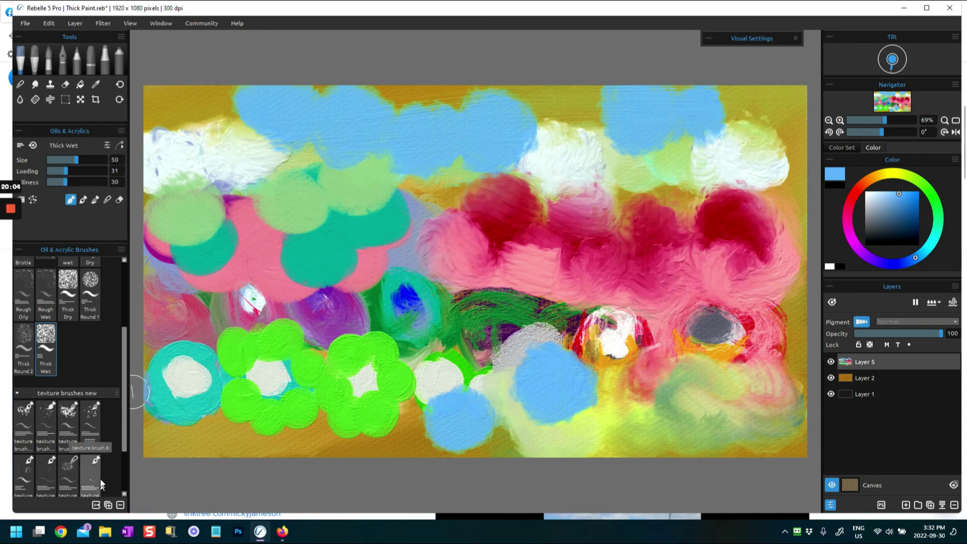
# Collapse the "texture brushes new" group, pick a dark blue and paint a patch below the teal blob
pyautogui.click(17, 395)
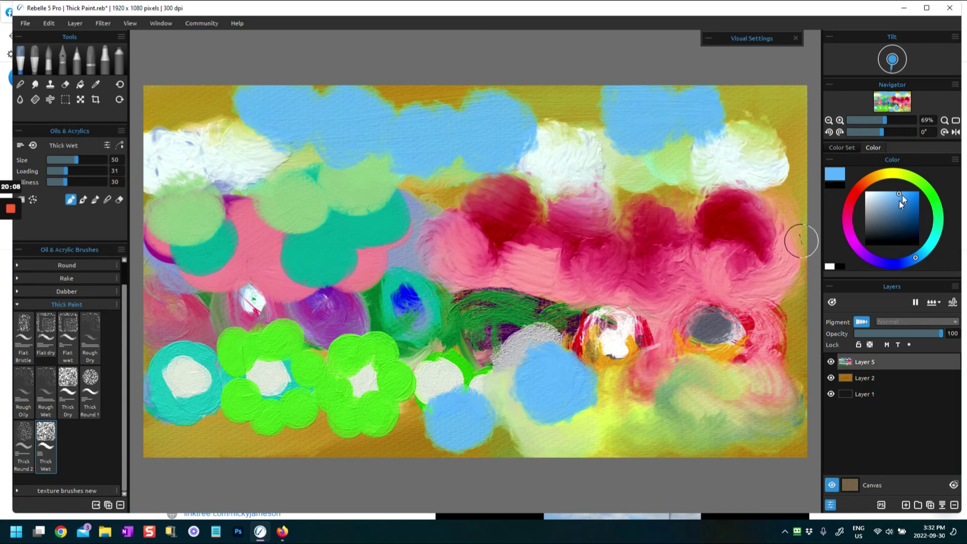
pyautogui.click(913, 220)
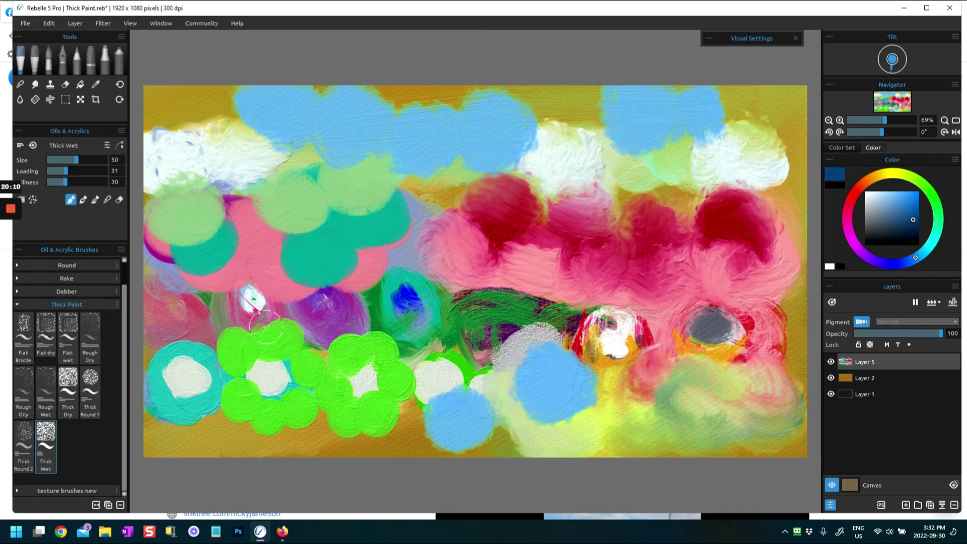
pyautogui.moveTo(195, 288)
pyautogui.mouseDown()
pyautogui.moveTo(234, 281)
pyautogui.moveTo(211, 284)
pyautogui.mouseUp()
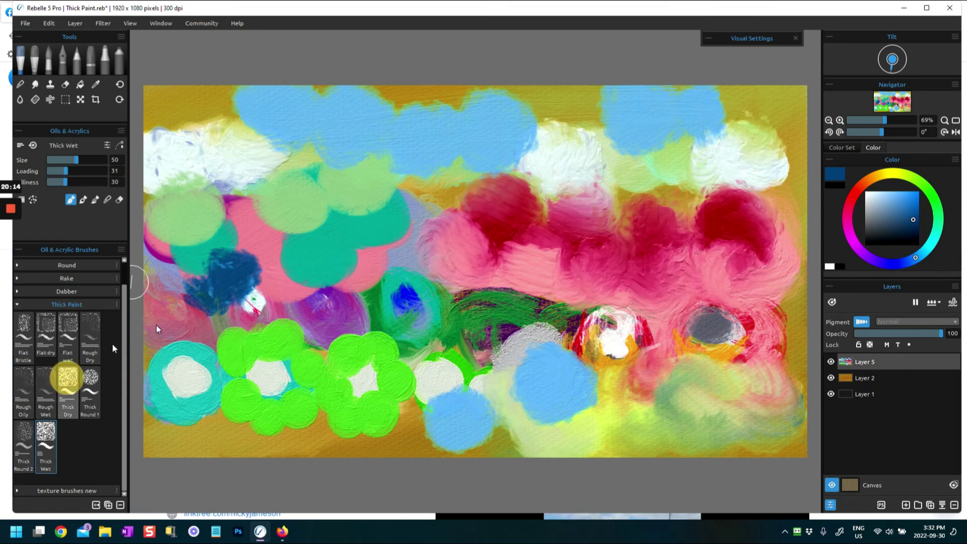
# Choose the Thick Dry brush and paint dark blue diagonal strokes over the dark blue patch and across the teal and pink area
pyautogui.click(68, 389)
pyautogui.moveTo(204, 269)
pyautogui.mouseDown()
pyautogui.moveTo(234, 263)
pyautogui.moveTo(229, 272)
pyautogui.moveTo(248, 283)
pyautogui.mouseUp()
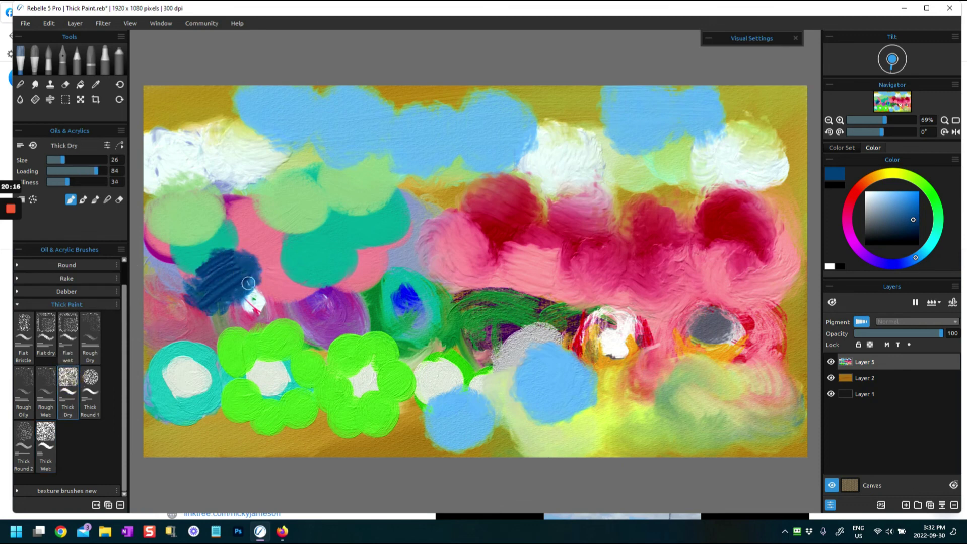
pyautogui.moveTo(301, 309)
pyautogui.mouseDown()
pyautogui.moveTo(344, 282)
pyautogui.moveTo(348, 257)
pyautogui.mouseUp()
pyautogui.moveTo(277, 256); pyautogui.dragTo(336, 221)
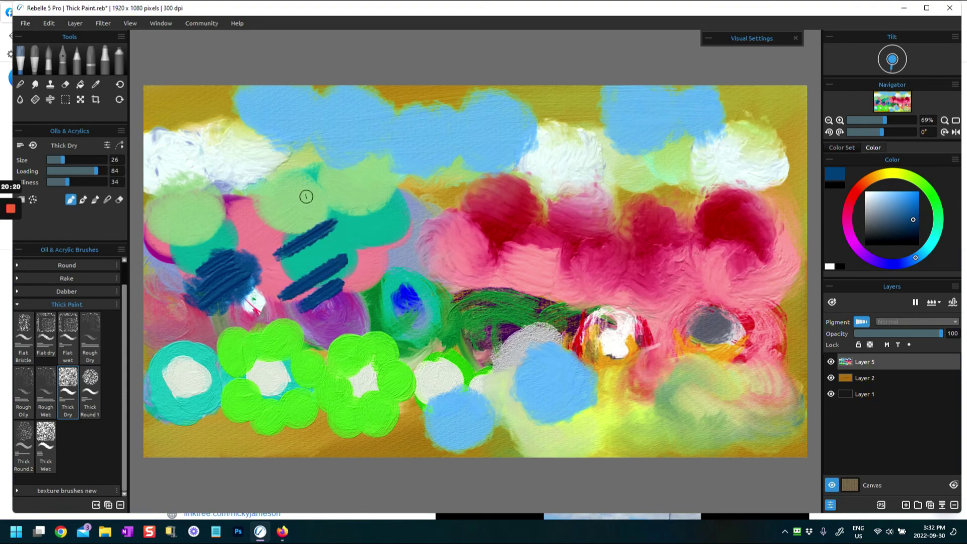